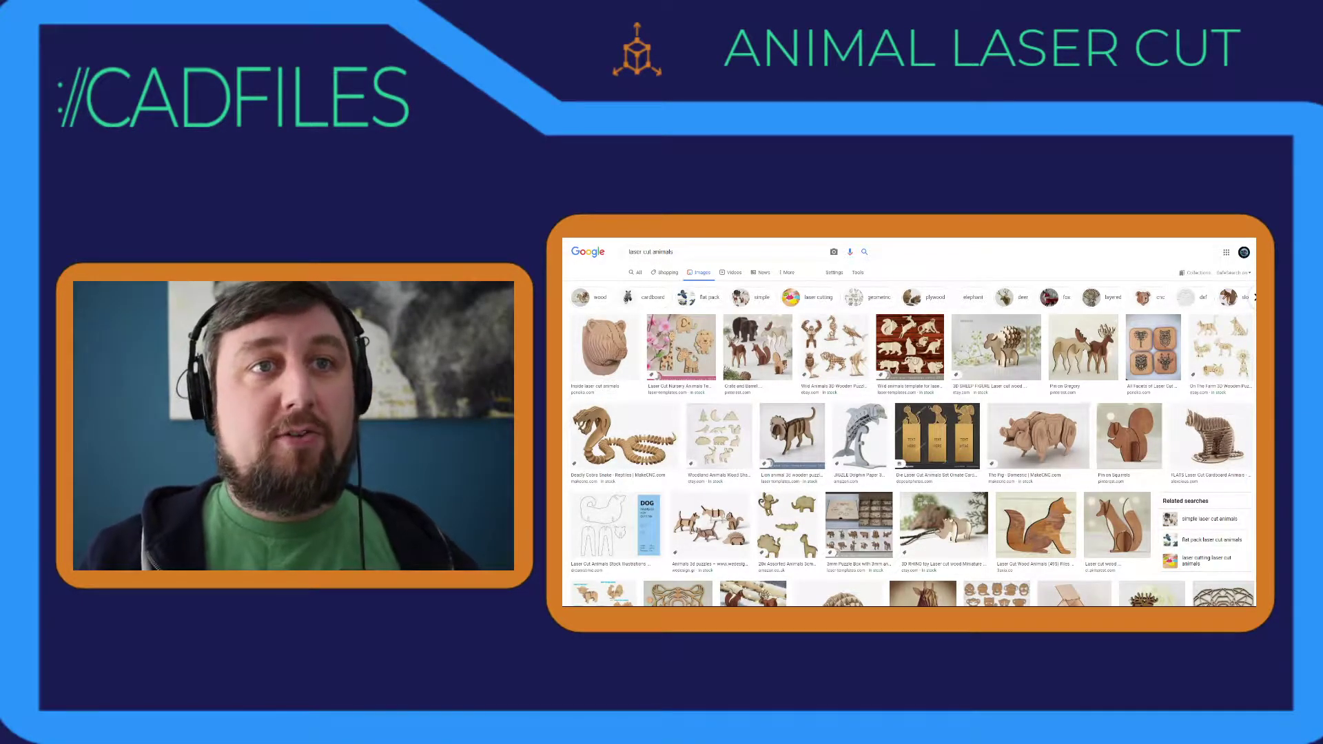
Preview the laser-cut cat, cobra snake, dolphin, lion and moose-and-deer designs.
left_click(1213, 438)
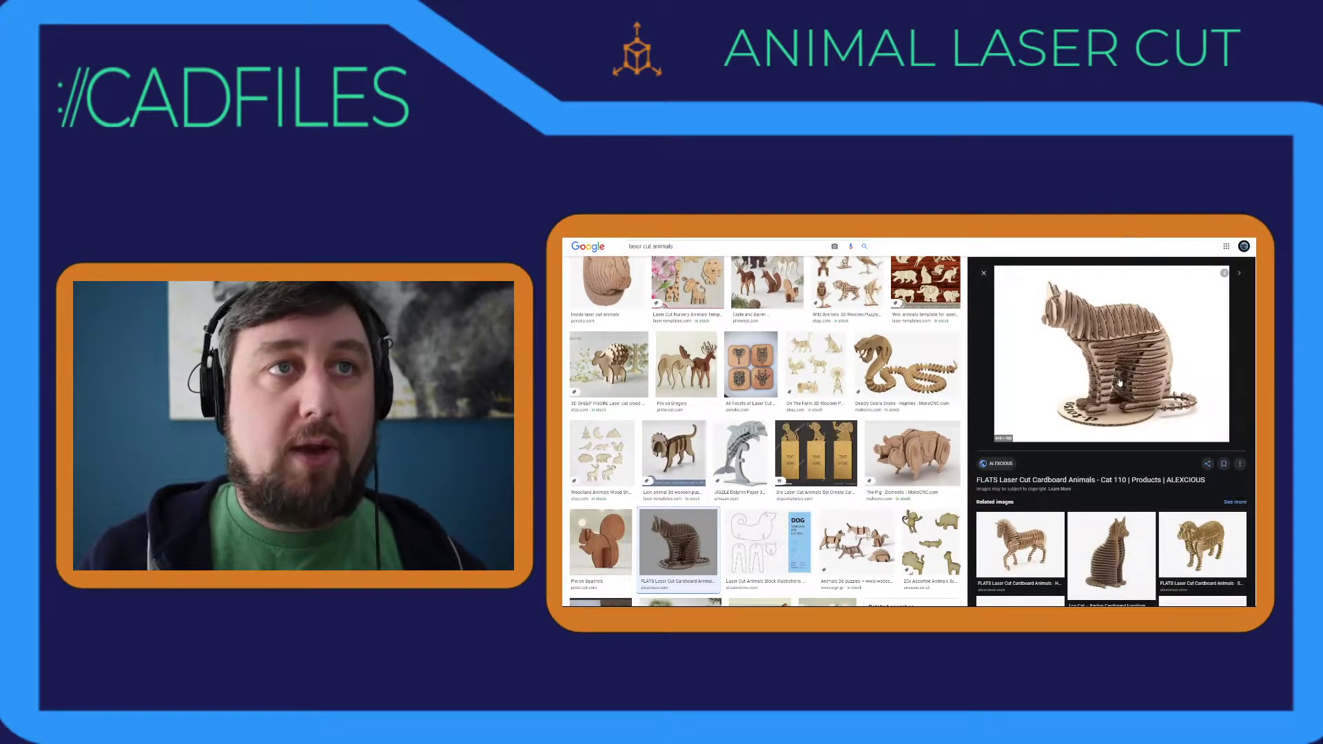
left_click(906, 366)
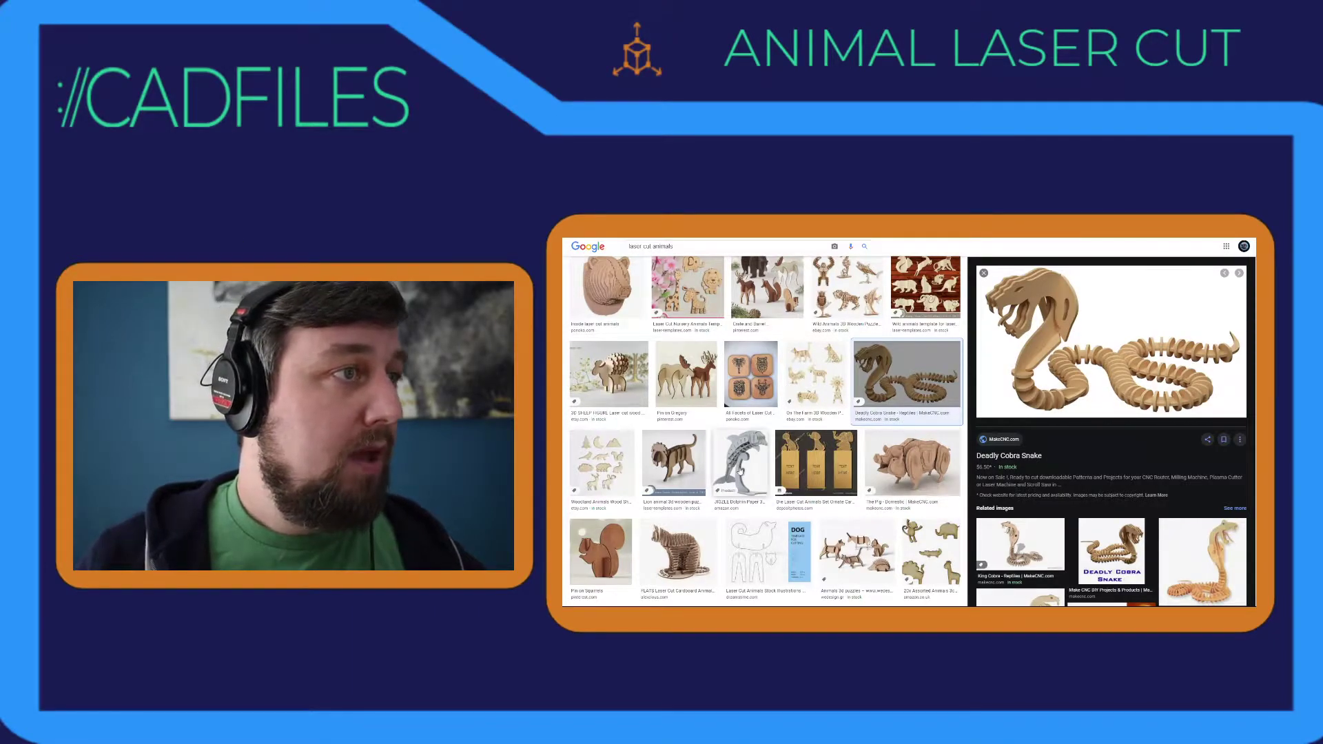
left_click(742, 474)
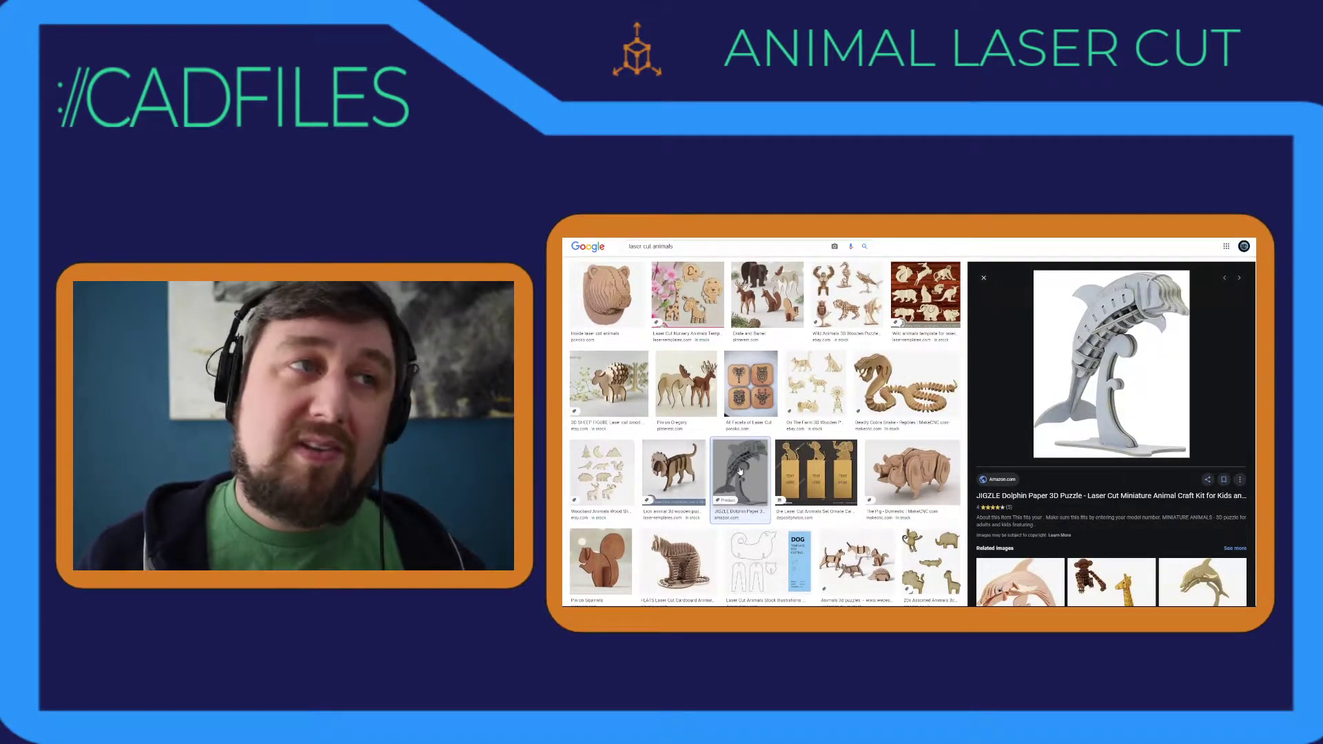
left_click(668, 473)
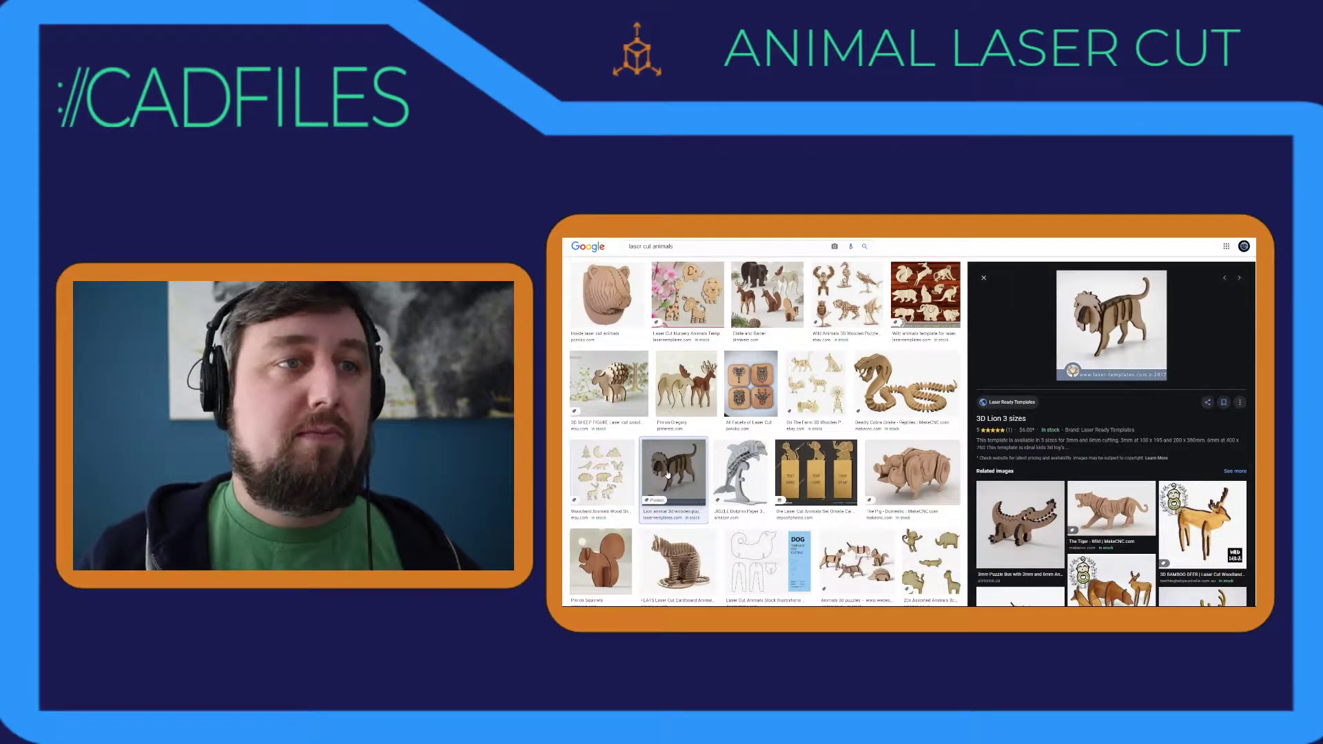
left_click(693, 386)
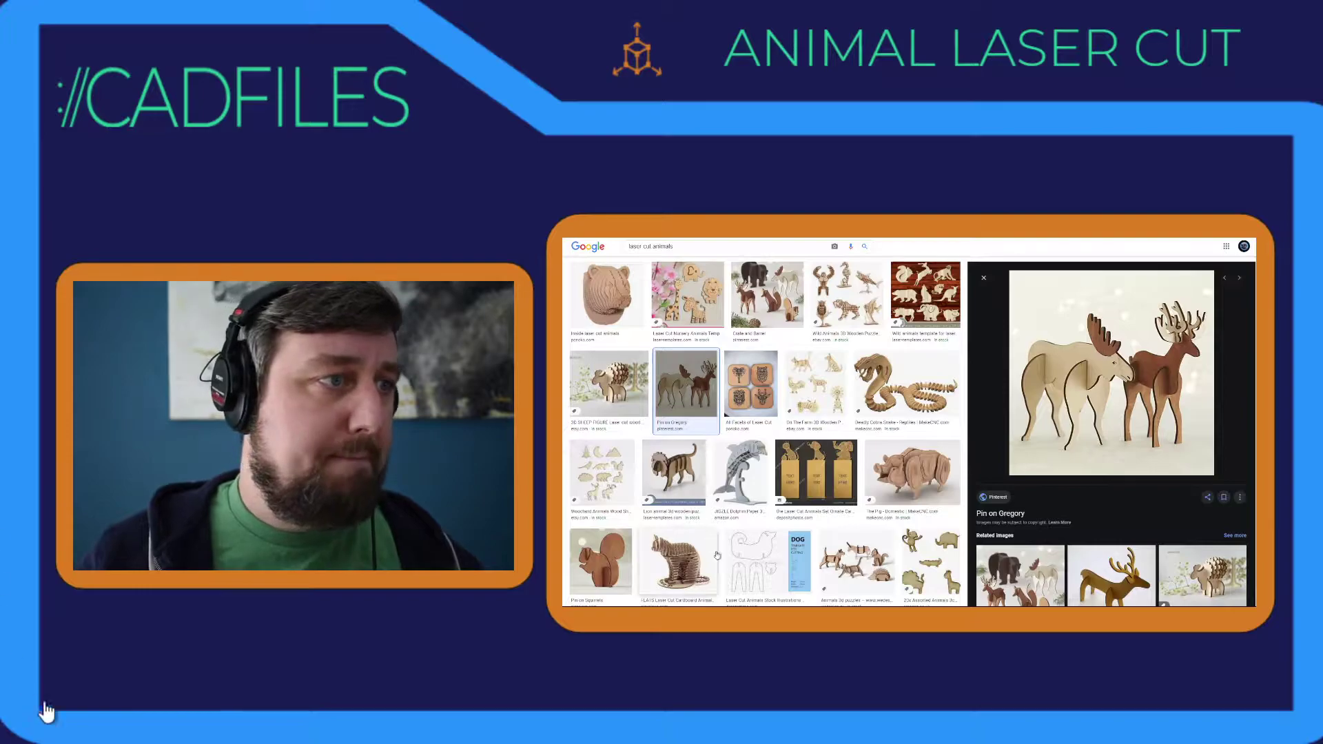
Preview the DOG cutting template, then the Animals 3d puzzles image further down.
left_click(769, 562)
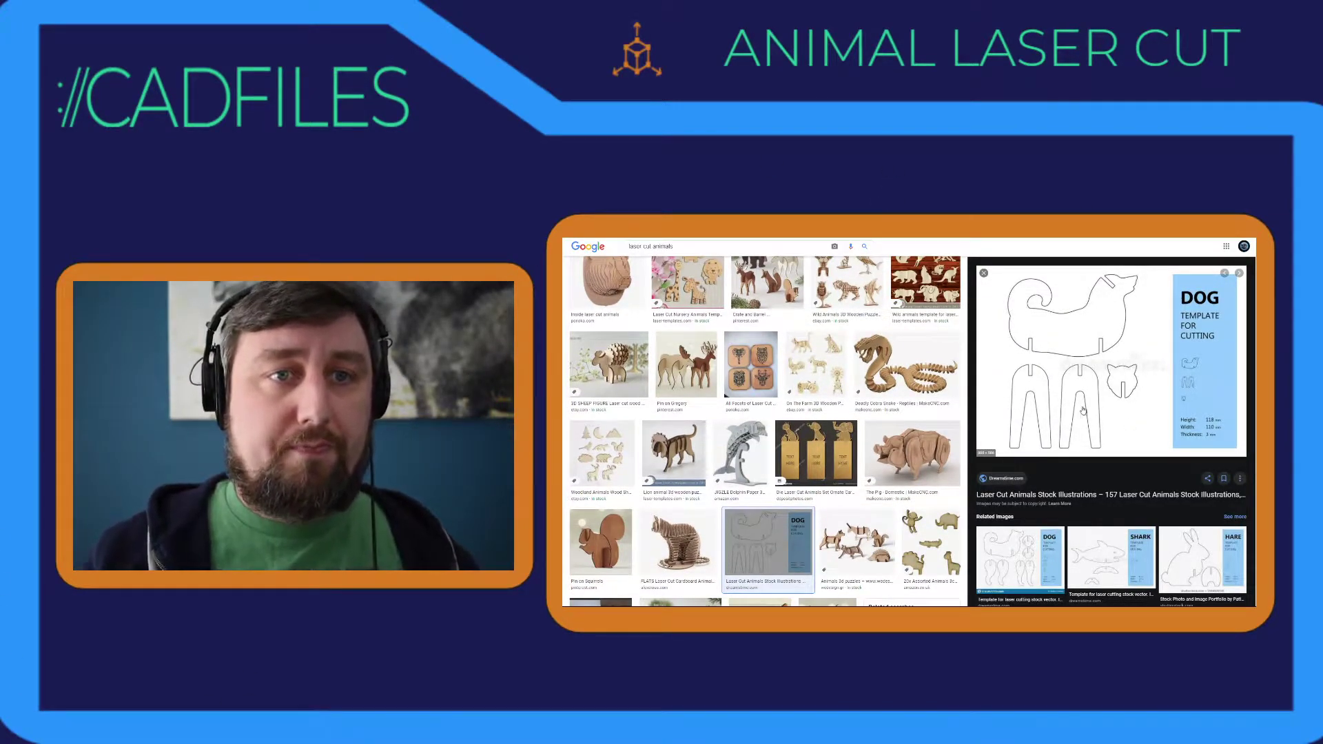
scroll(1147, 558, "down", 3)
scroll(1147, 558, "down", 3)
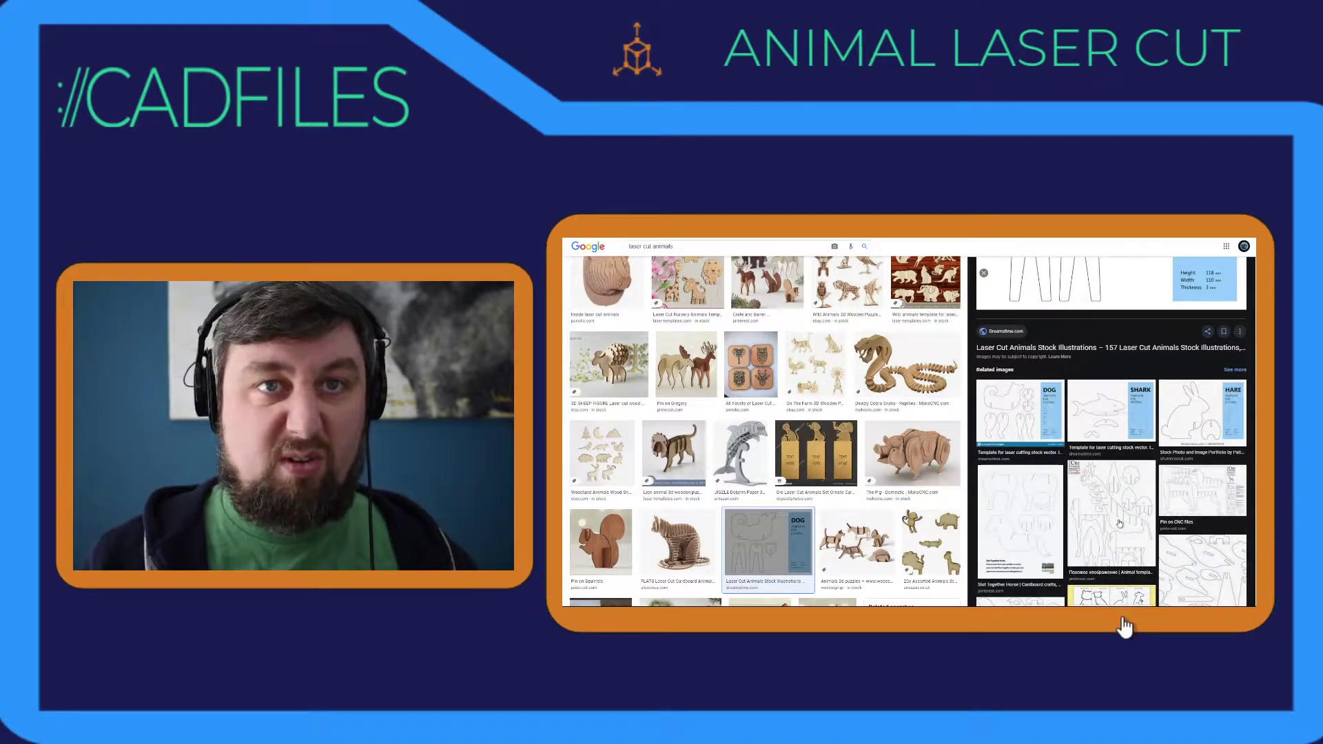
scroll(1119, 523, "up", 3)
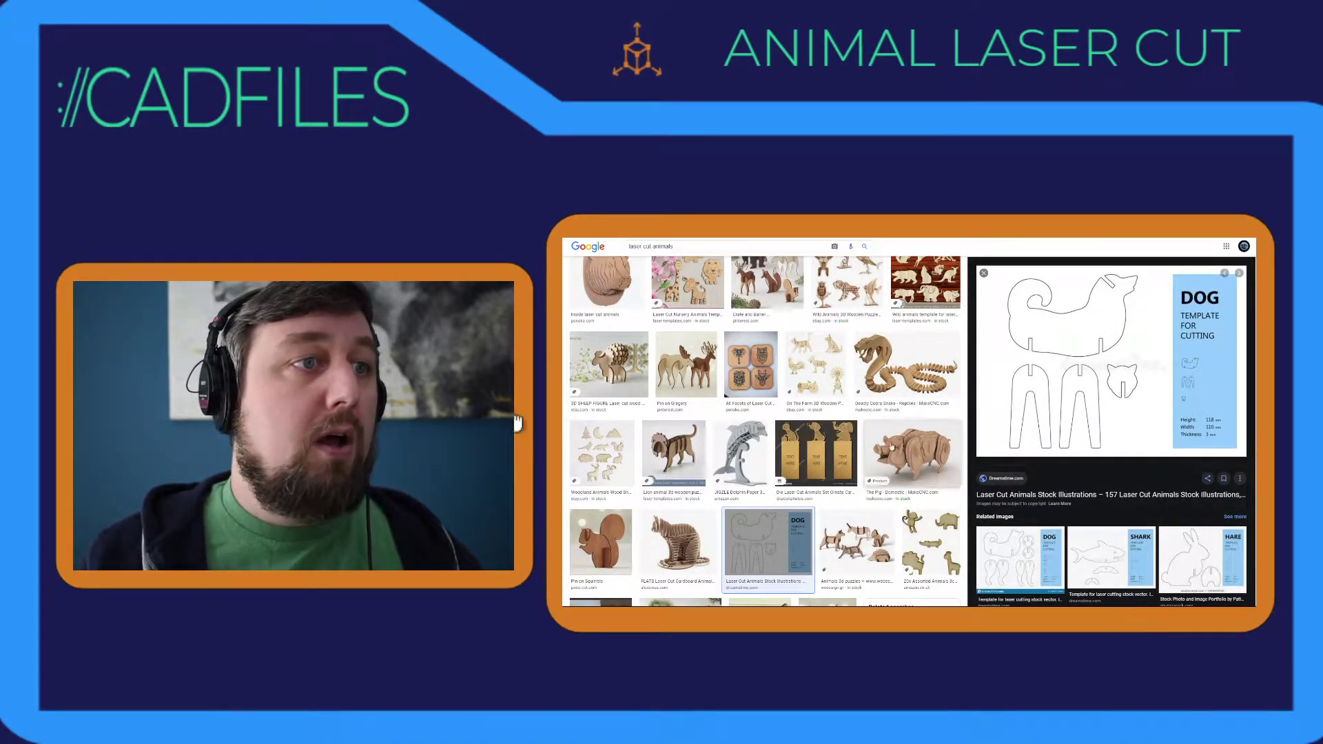
scroll(900, 455, "down", 2)
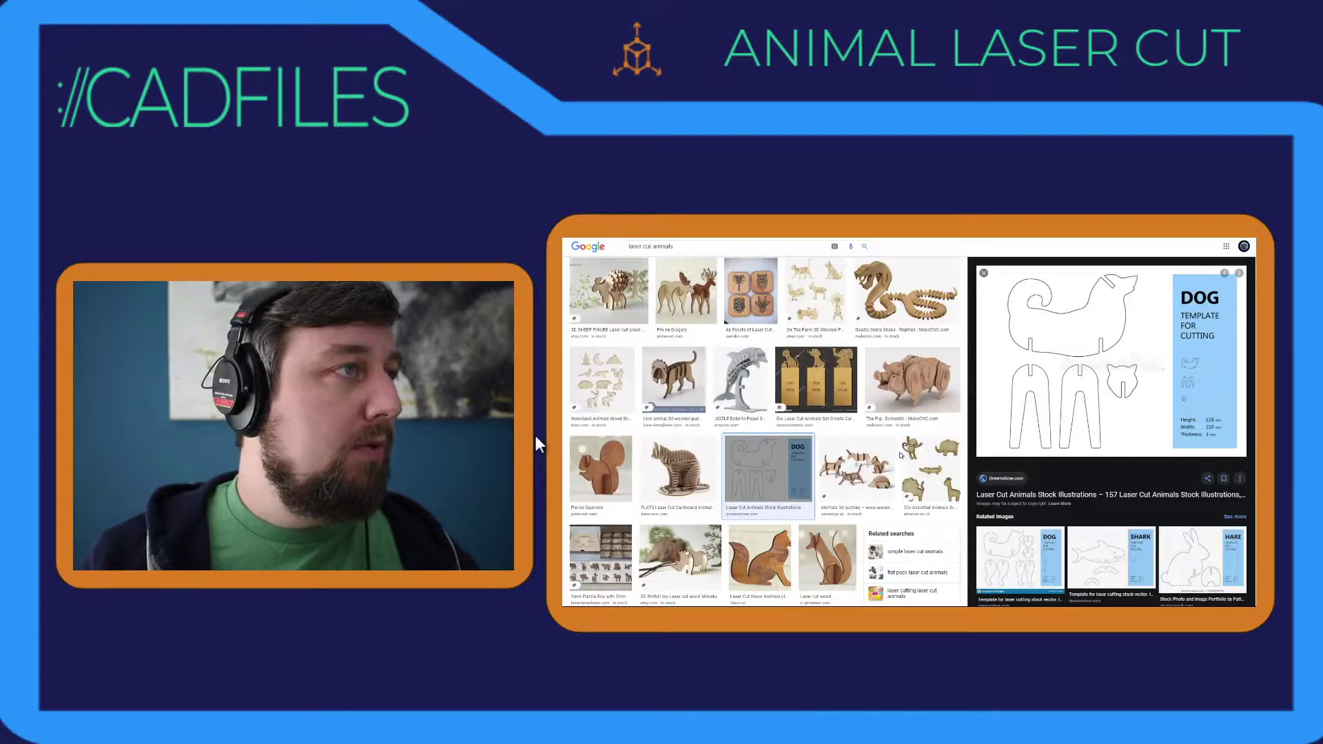
left_click(866, 484)
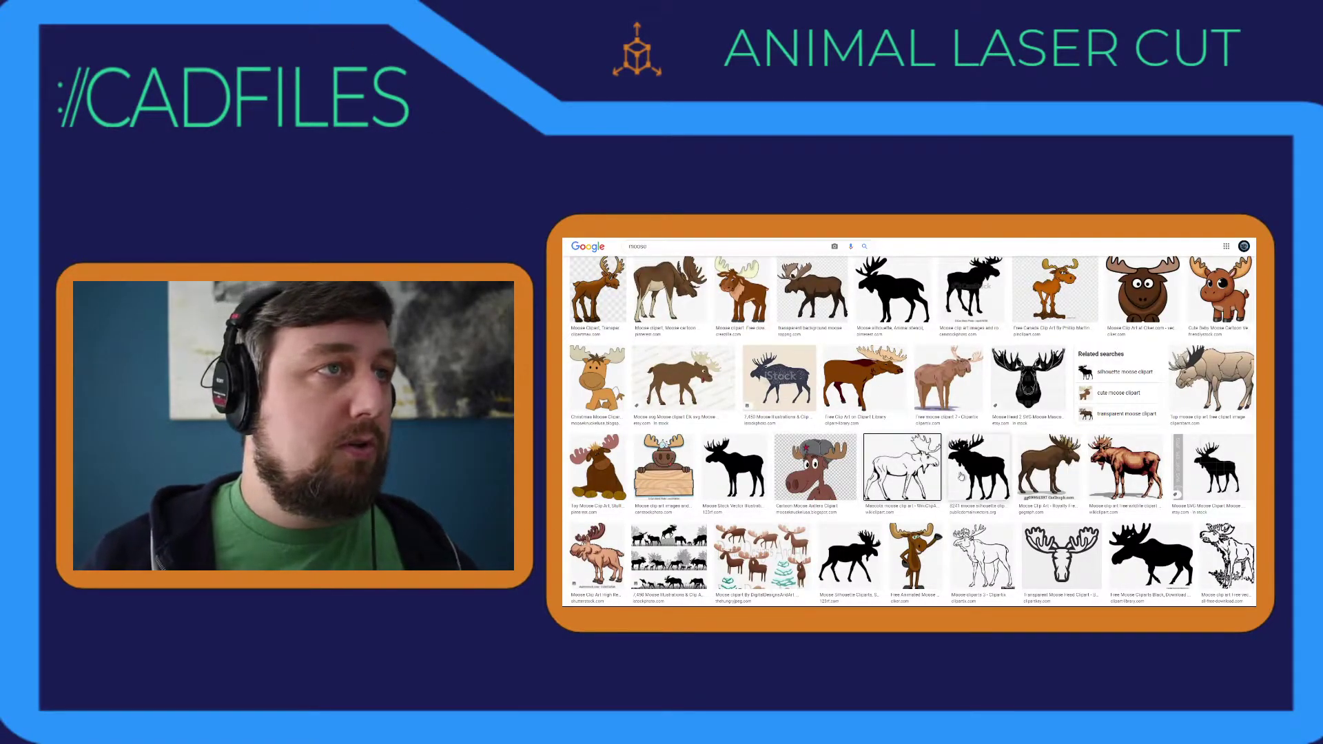
Find the Mascots moose clip art outline in the moose results and preview it.
scroll(960, 476, "up", 5)
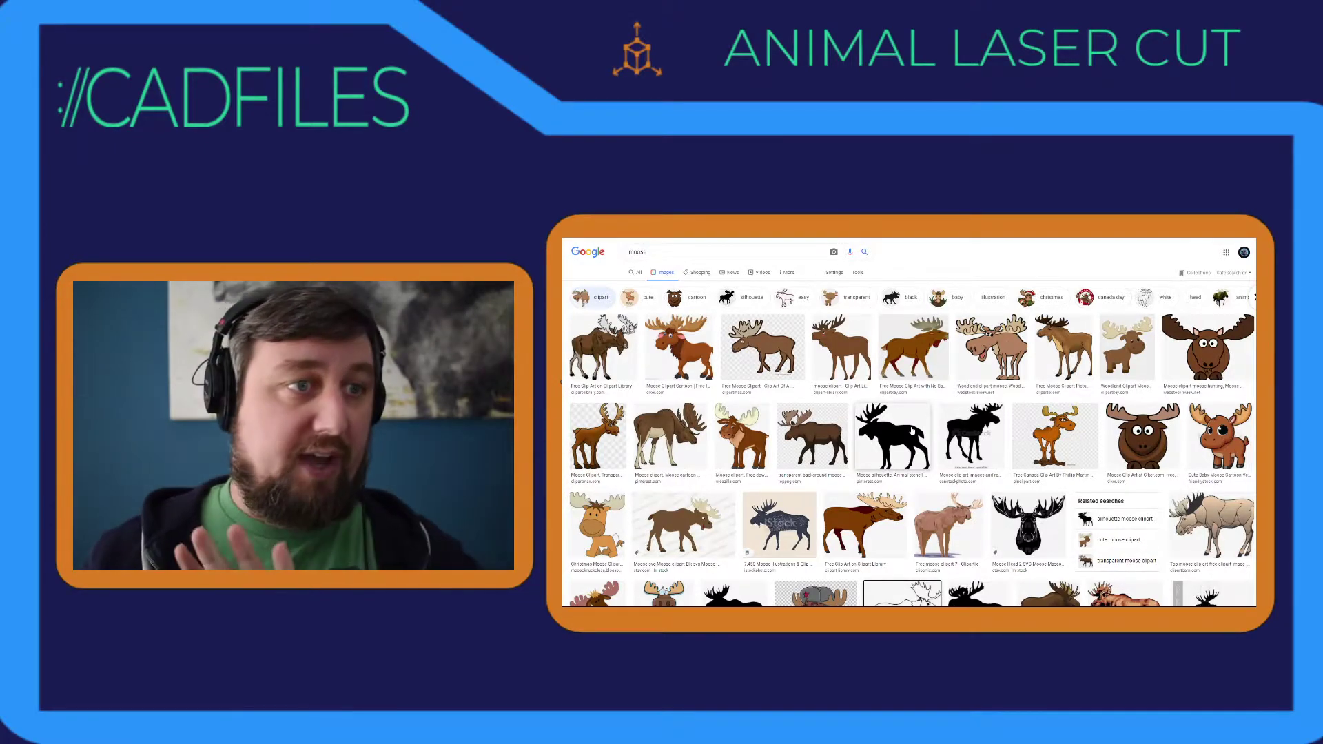
scroll(911, 430, "down", 5)
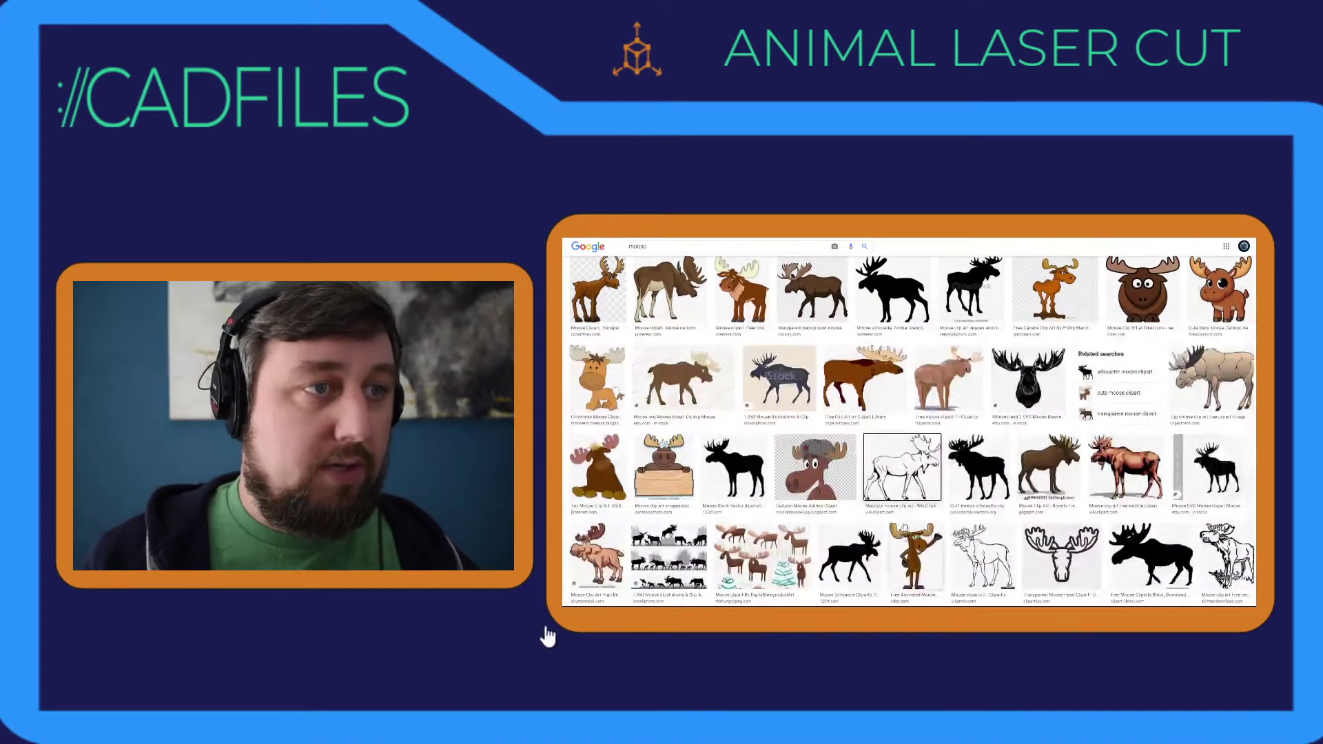
scroll(897, 478, "down", 3)
left_click(698, 544)
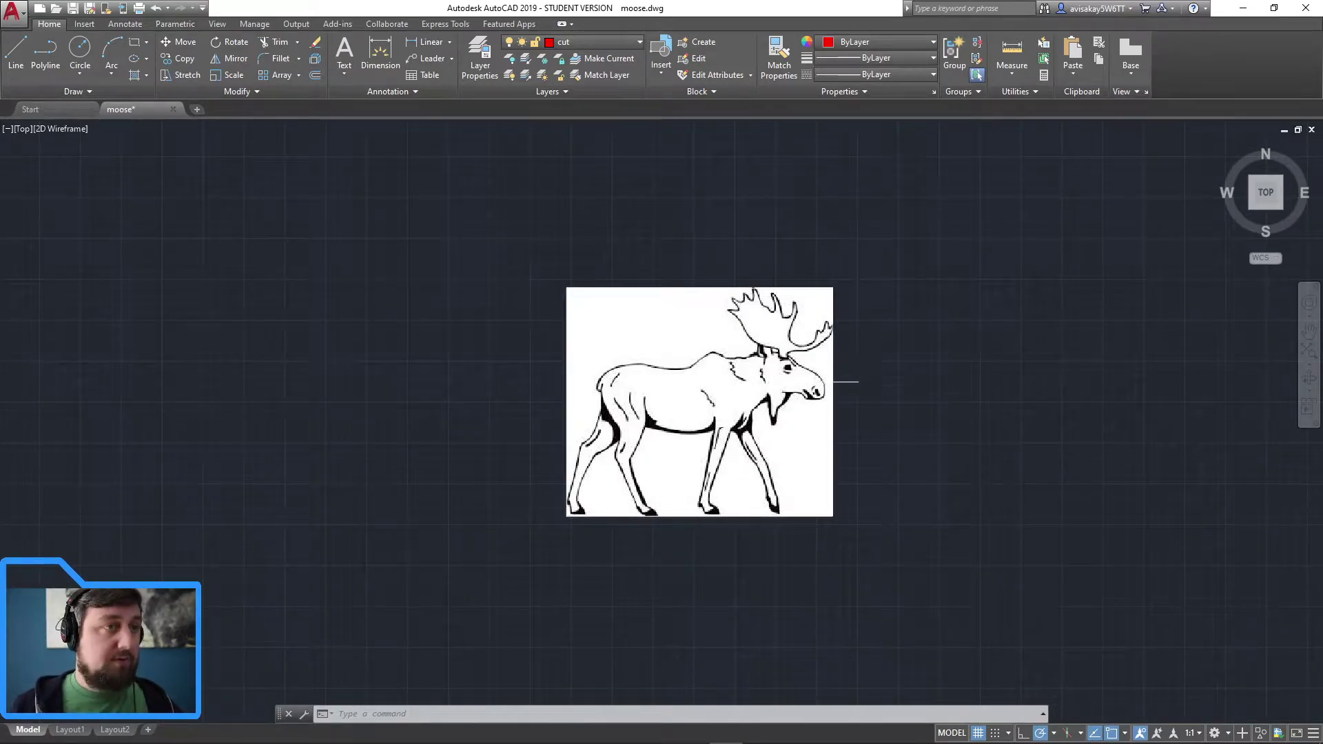
Keep 'cut' as the current layer and start a polyline.
left_click(607, 44)
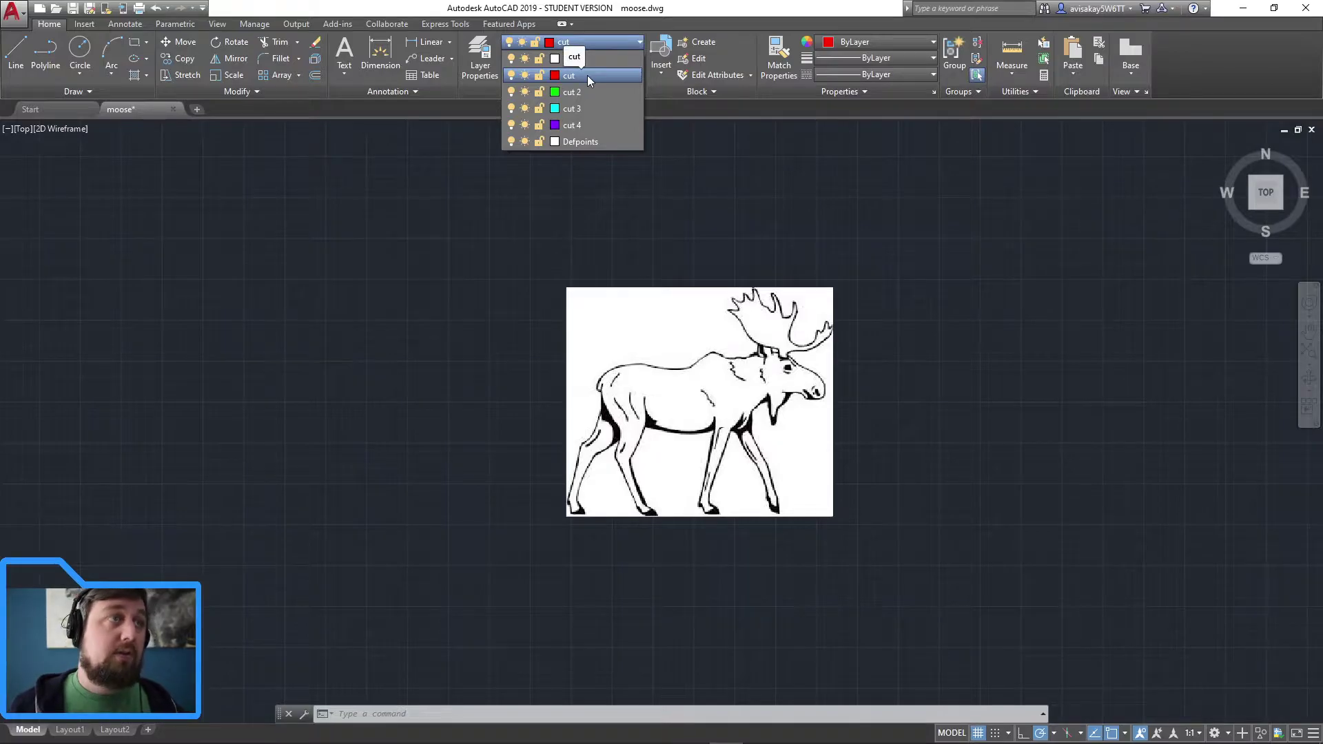
left_click(730, 200)
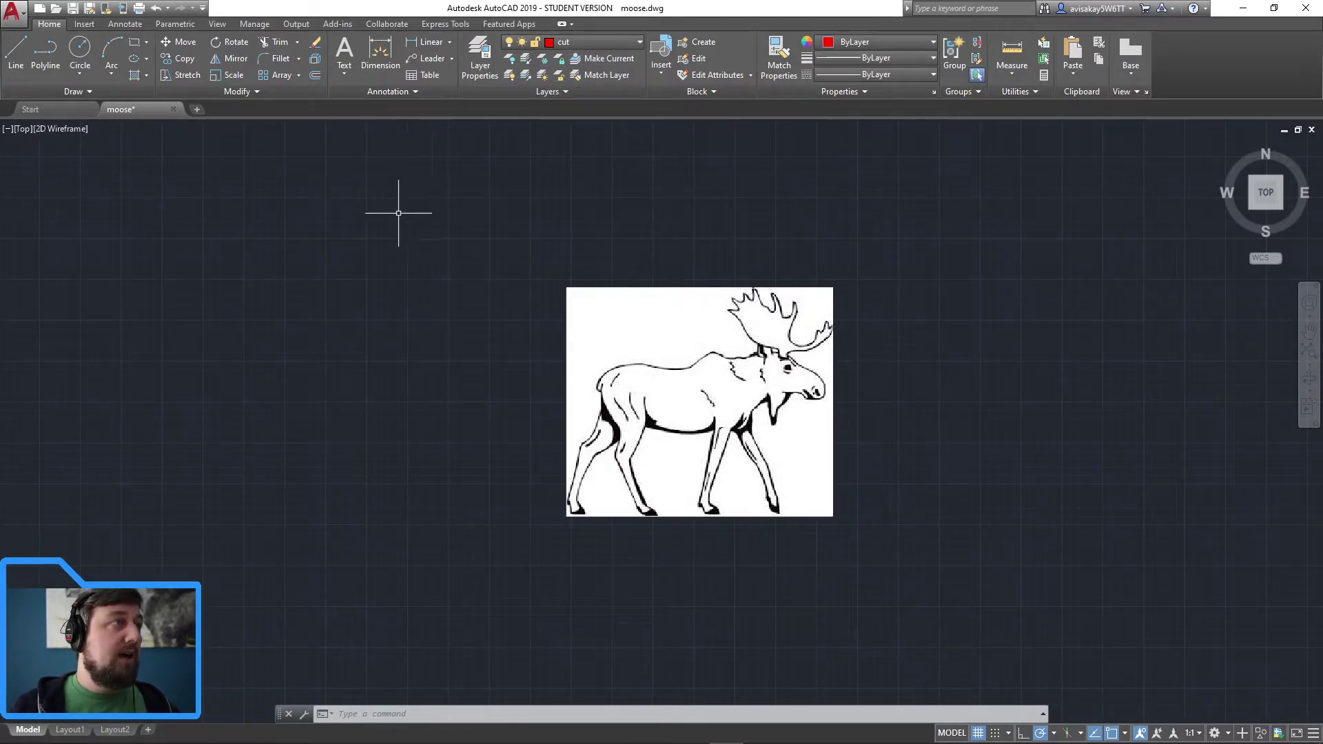
left_click(43, 55)
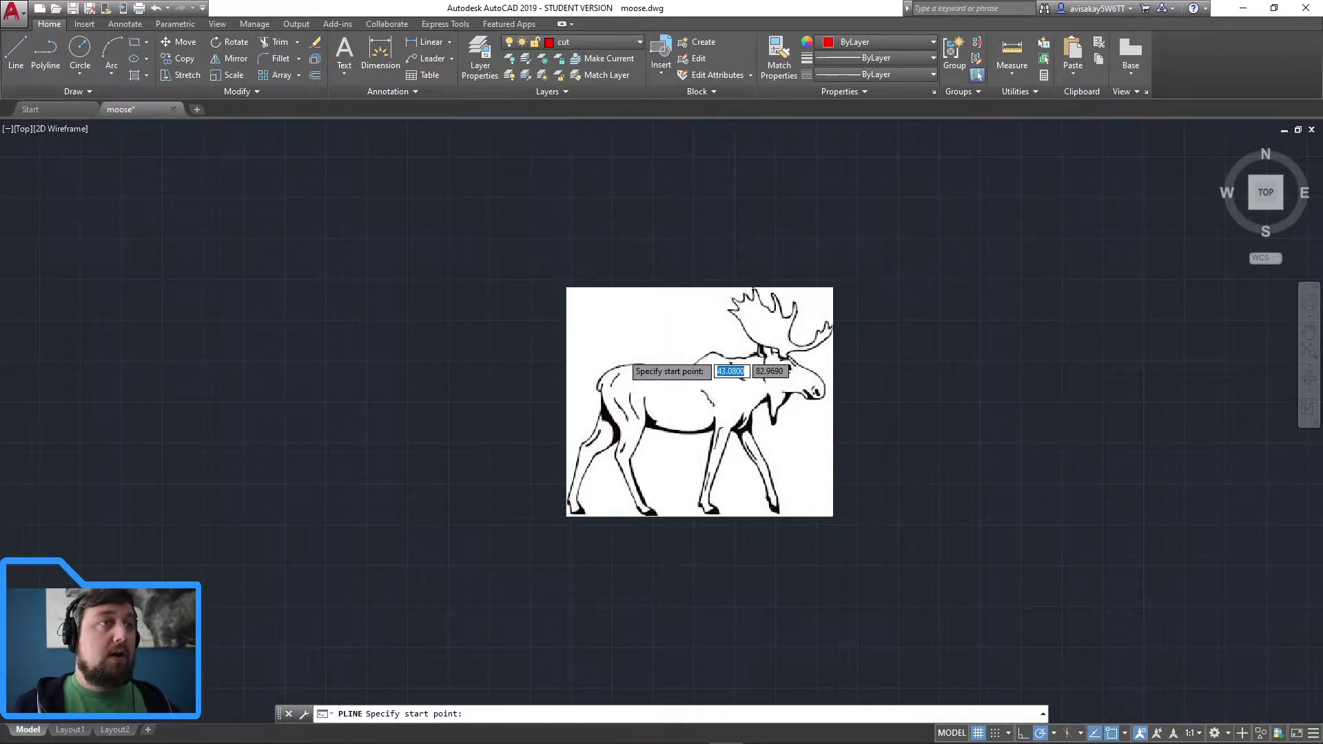
In the AutoCAD Web App, start a spline and loop it upward across the canvas.
key("alt+Tab")
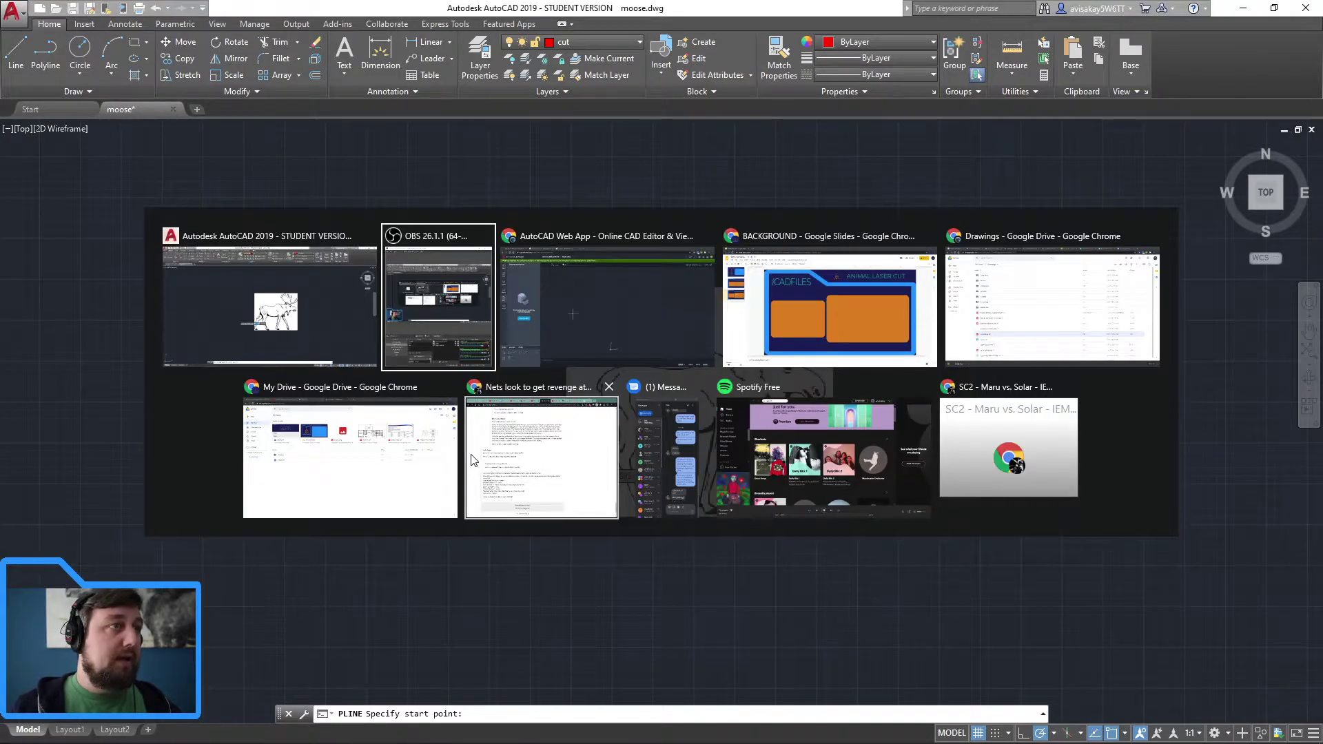
key("alt+Tab")
key("Return")
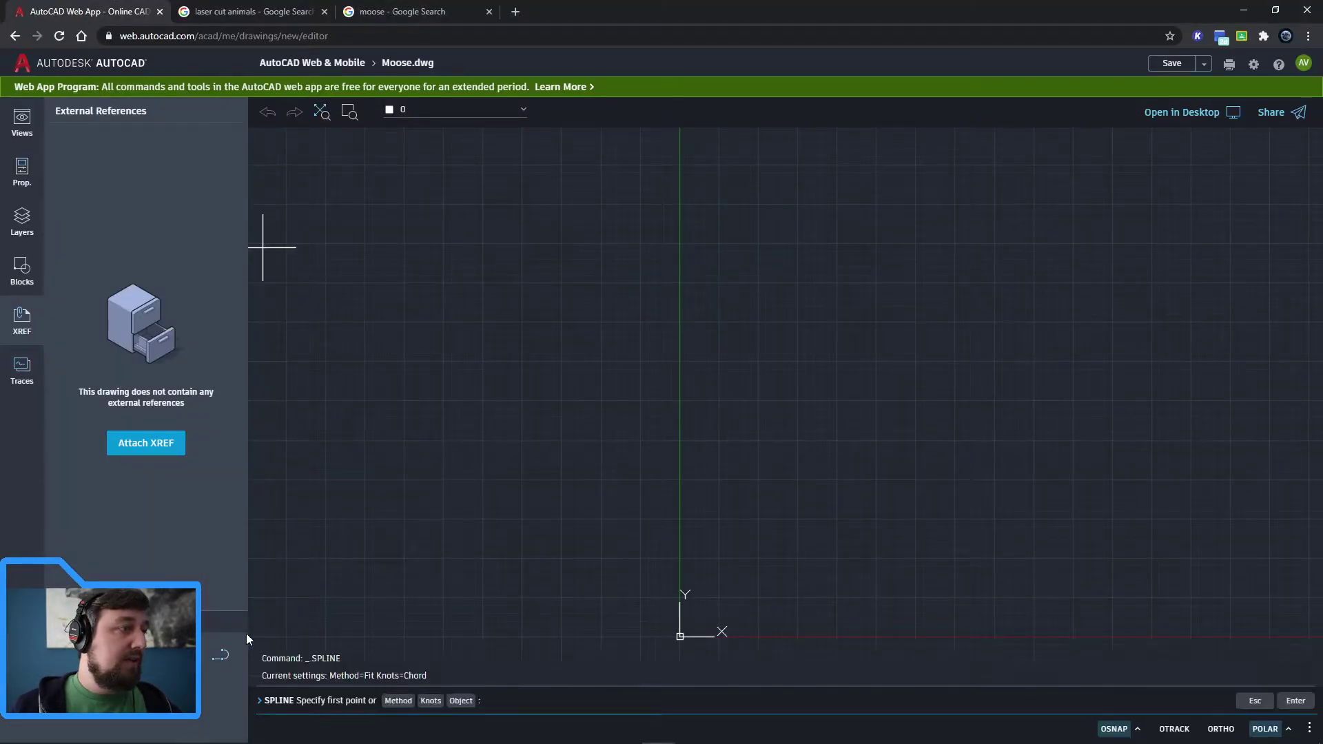
left_click(509, 471)
left_click(567, 357)
left_click(620, 411)
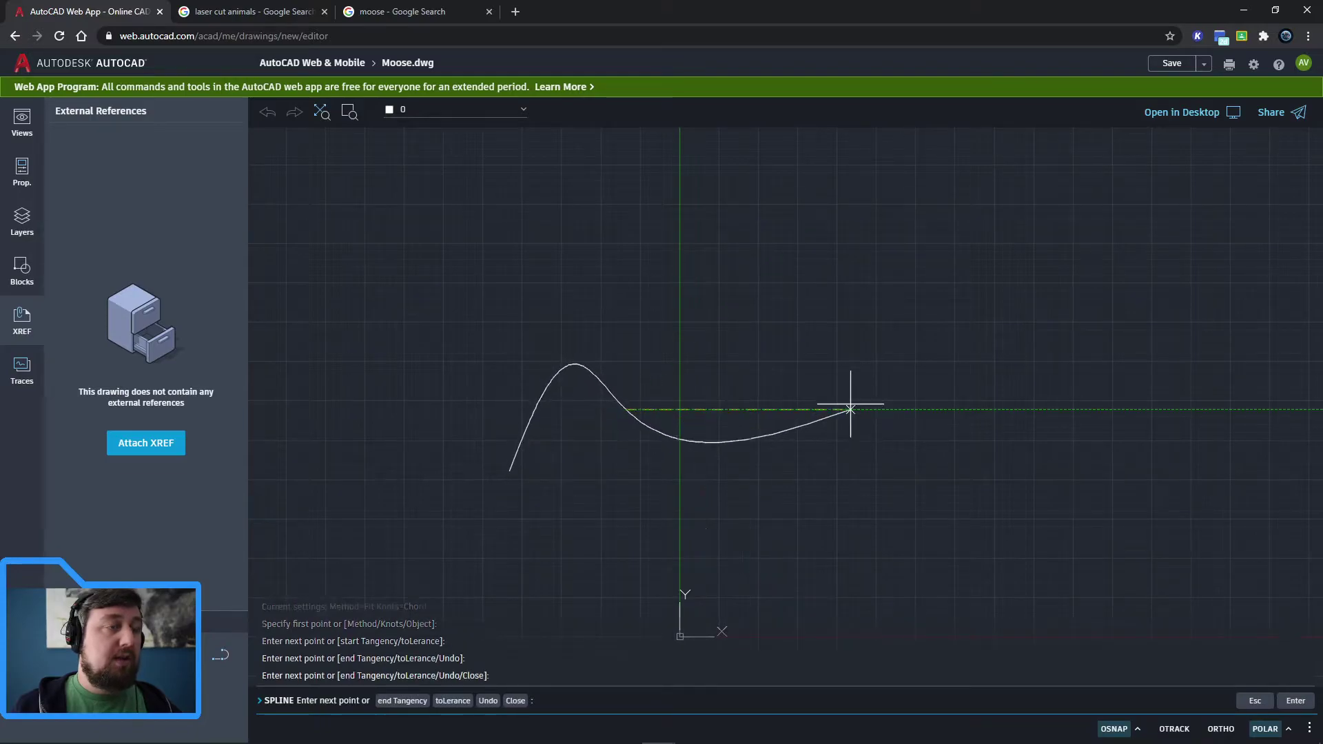
left_click(852, 396)
left_click(828, 231)
left_click(923, 201)
left_click(1030, 248)
Add a dip and a new peak to the spline, then leave the browser.
left_click(1010, 506)
left_click(1082, 407)
left_click(1157, 319)
left_click(1173, 386)
left_click(1164, 476)
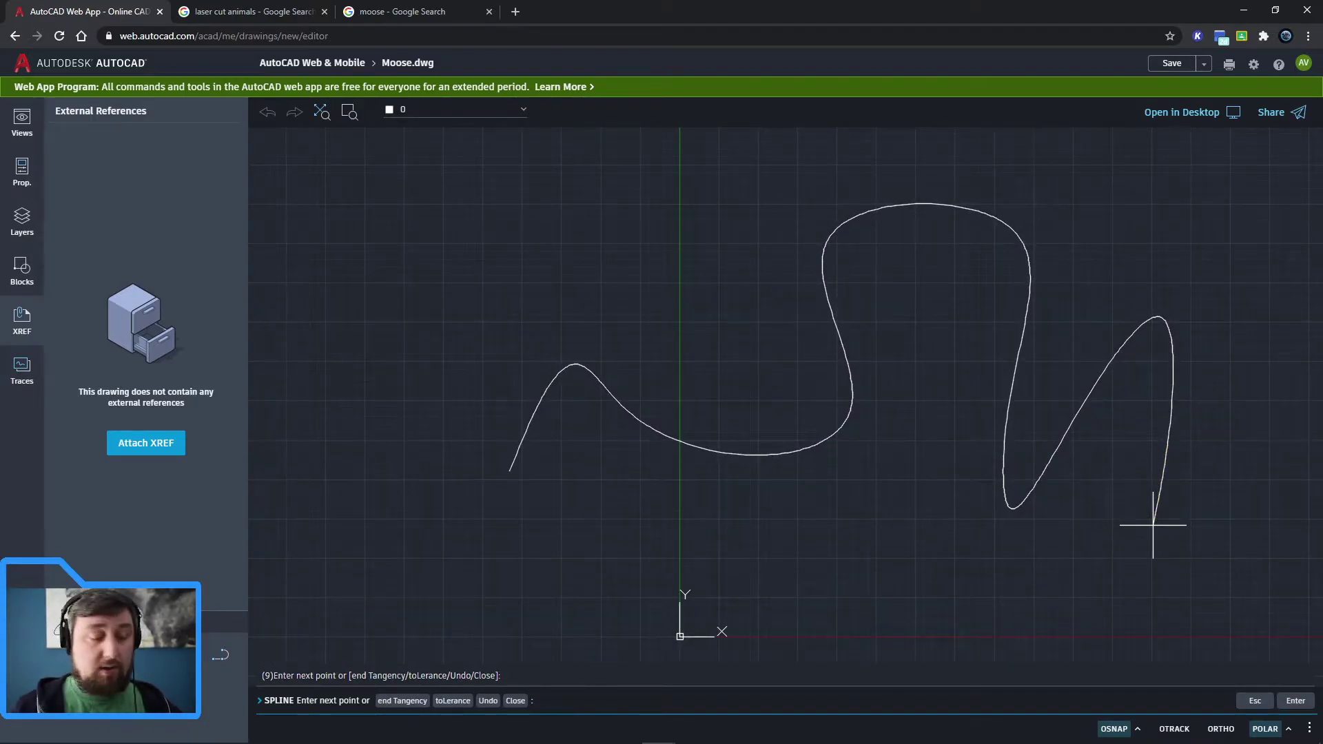
key("alt+Tab")
key("alt+Tab")
key("alt+Tab")
key("alt+Tab")
key("alt+Tab")
key("alt+Tab")
key("alt+Tab")
key("alt+Tab")
key("alt+Tab")
key("alt+Tab")
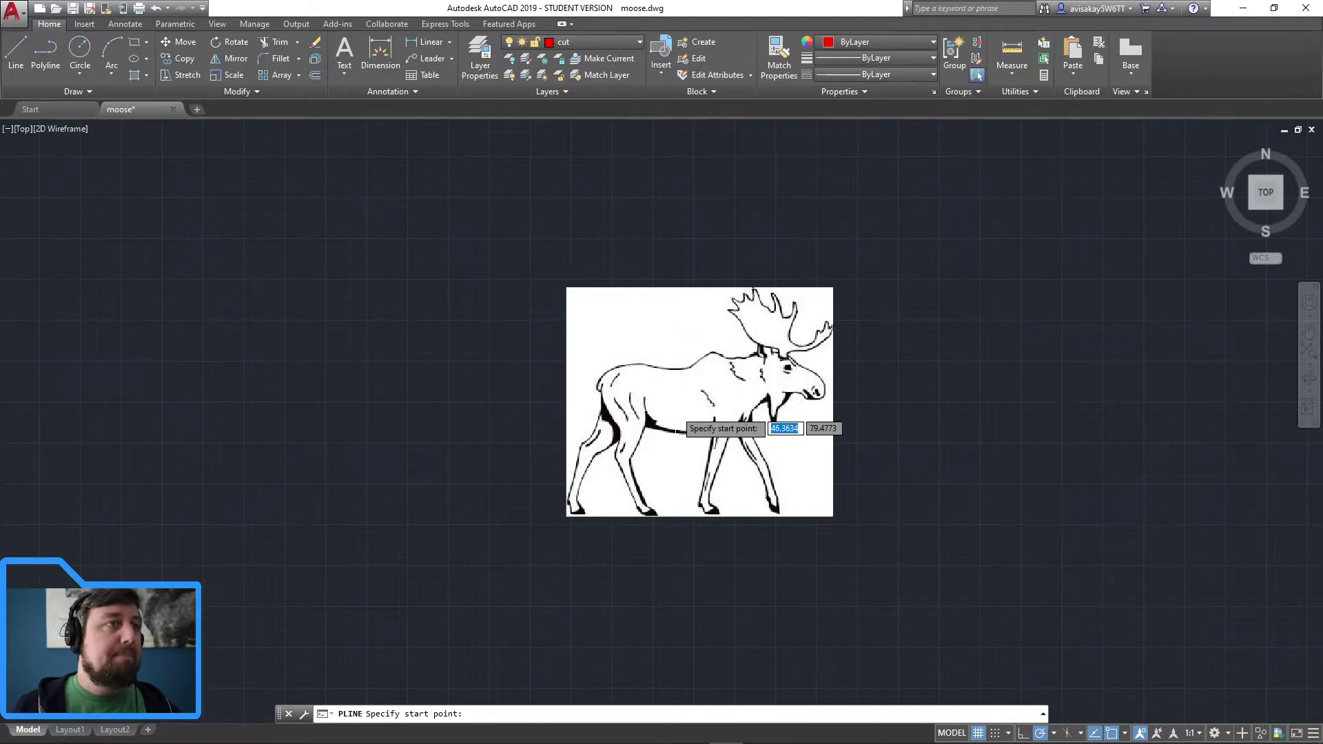
Trace the polyline from the moose's rump along the back and up the neck.
scroll(636, 372, "up", 2)
scroll(637, 379, "up", 5)
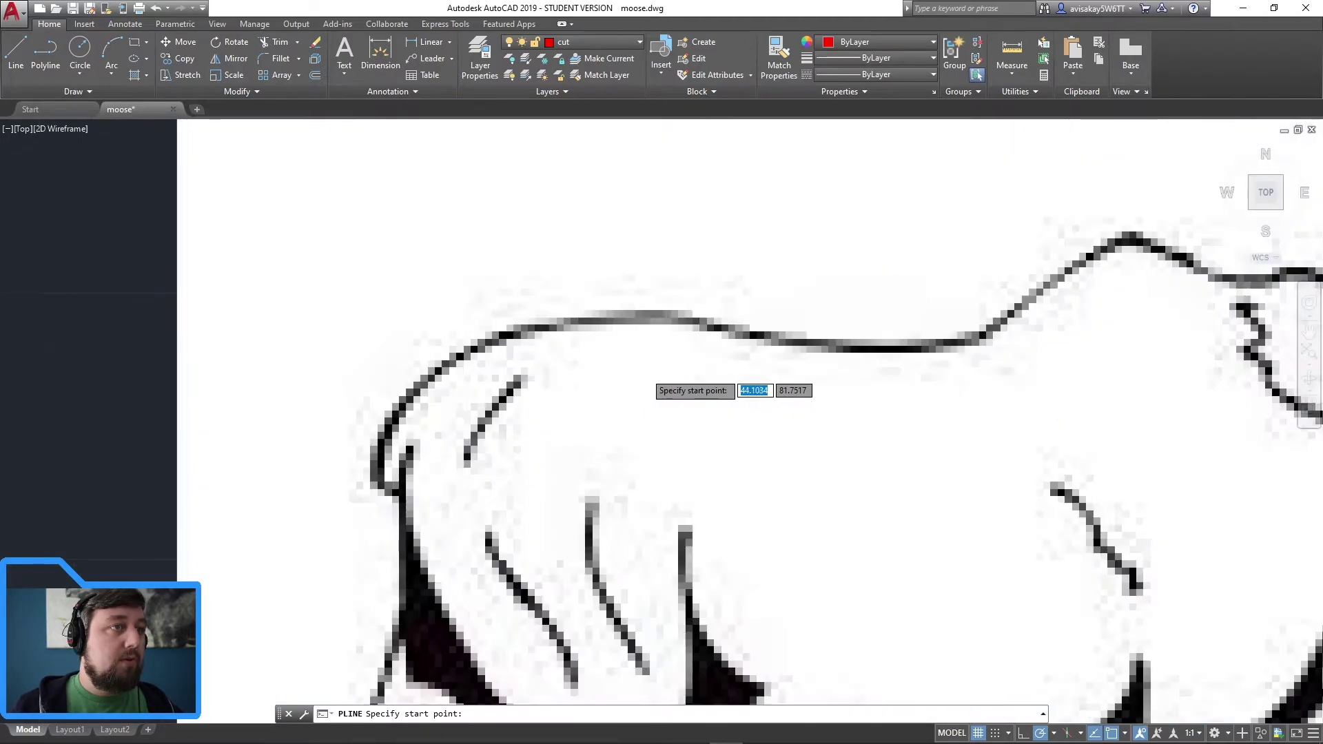
scroll(689, 375, "down", 3)
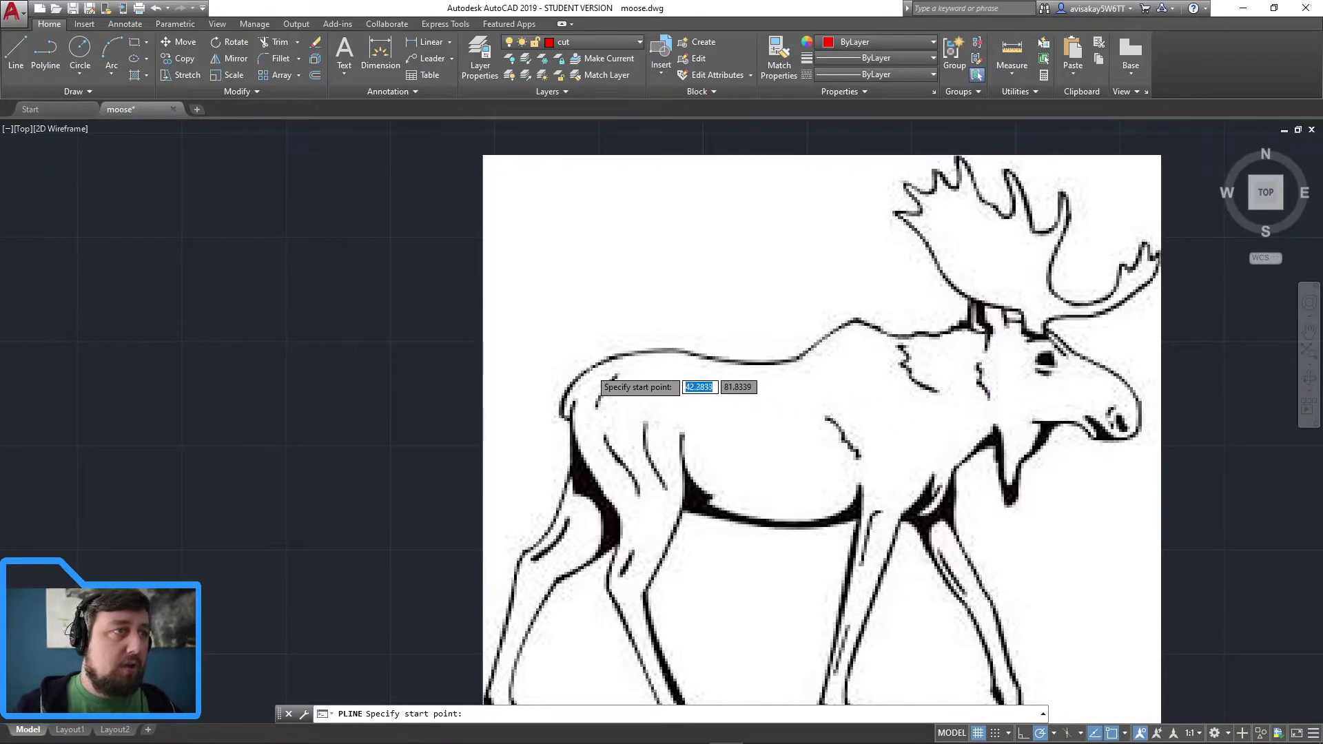
left_click(594, 368)
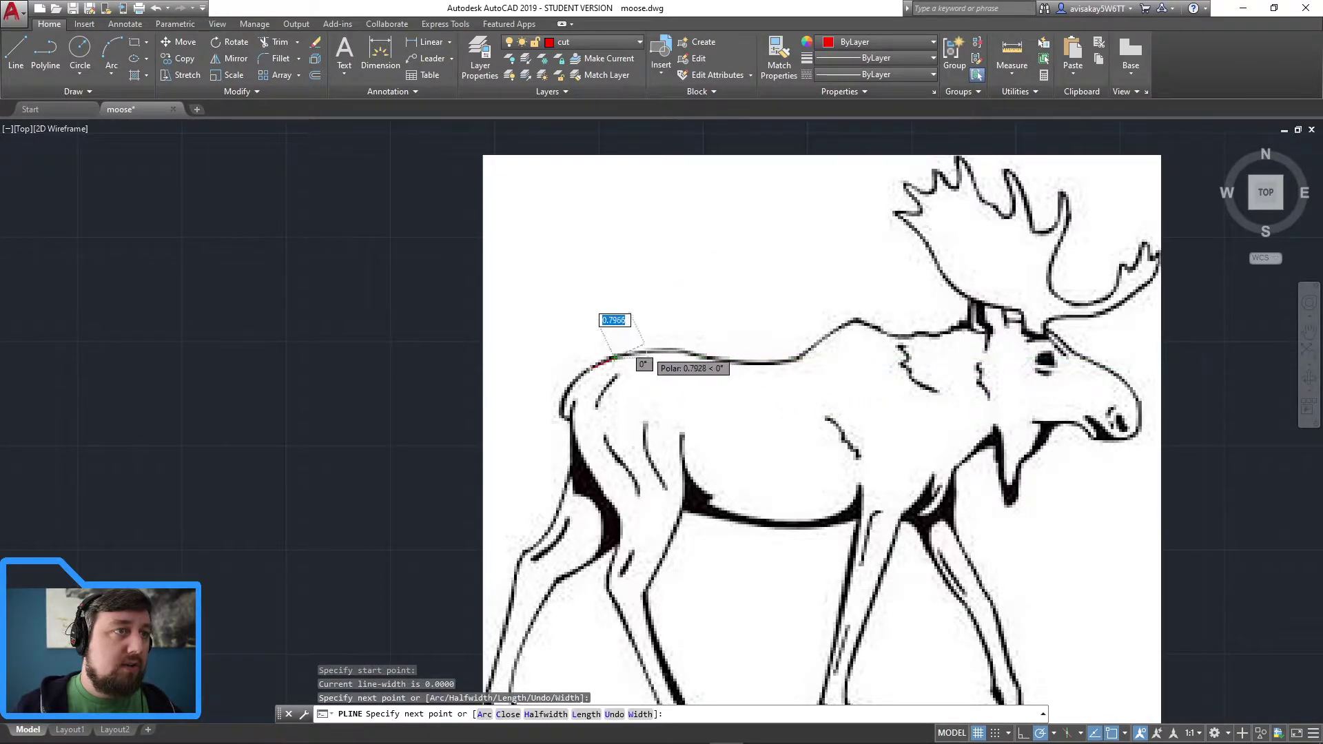
scroll(627, 354, "up", 4)
left_click(648, 349)
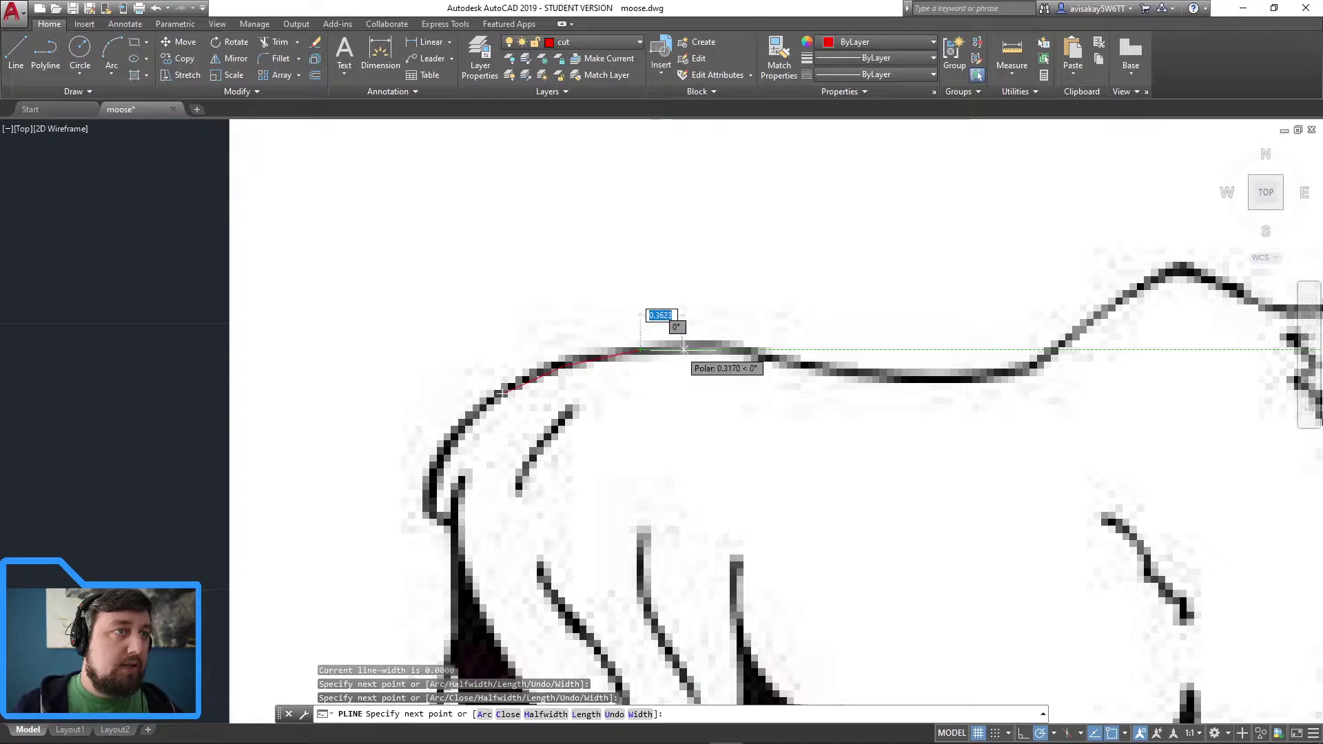
left_click(709, 348)
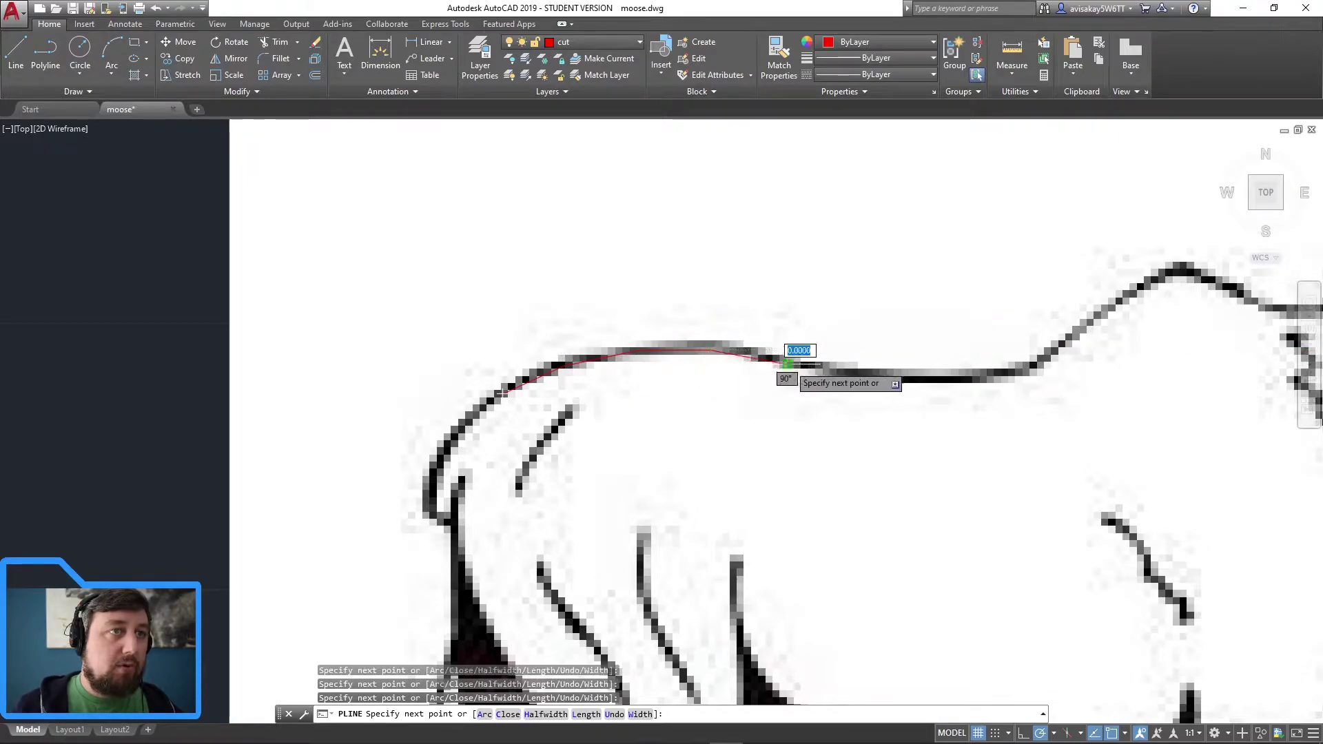
left_click(858, 376)
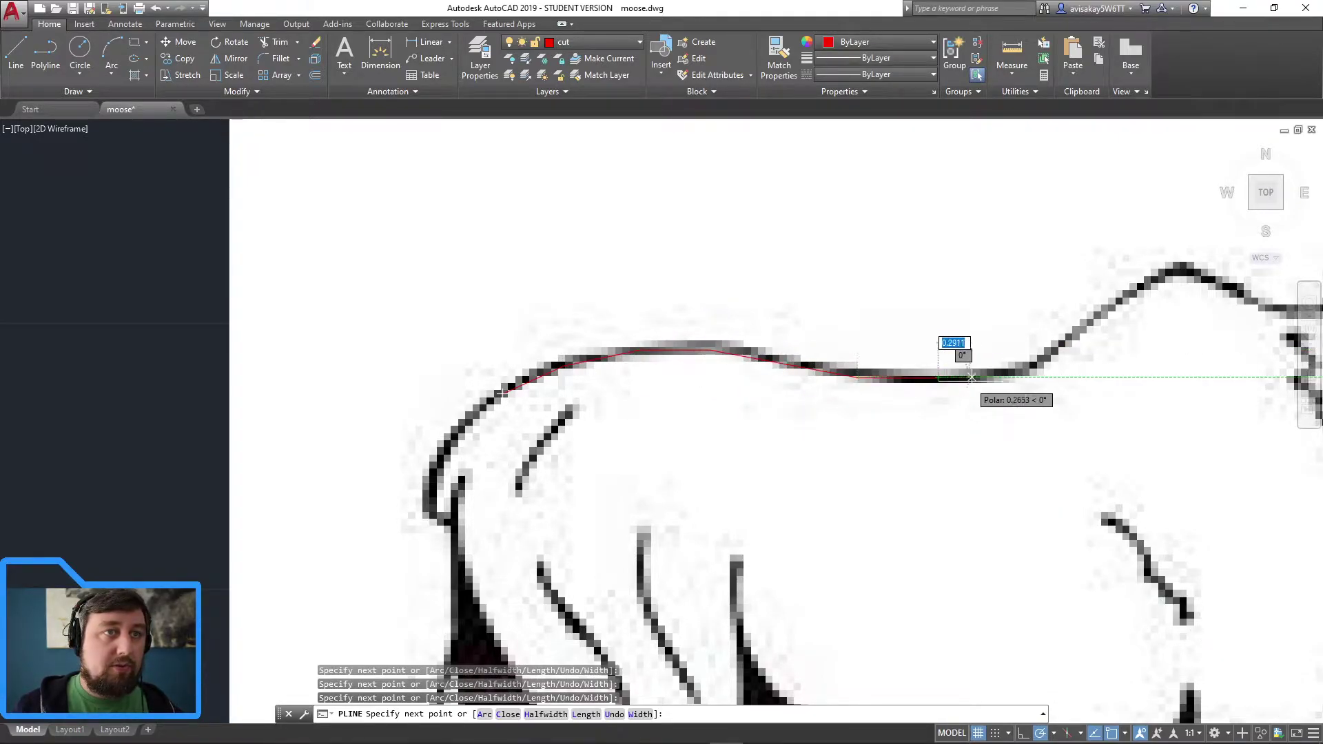
left_click(1020, 371)
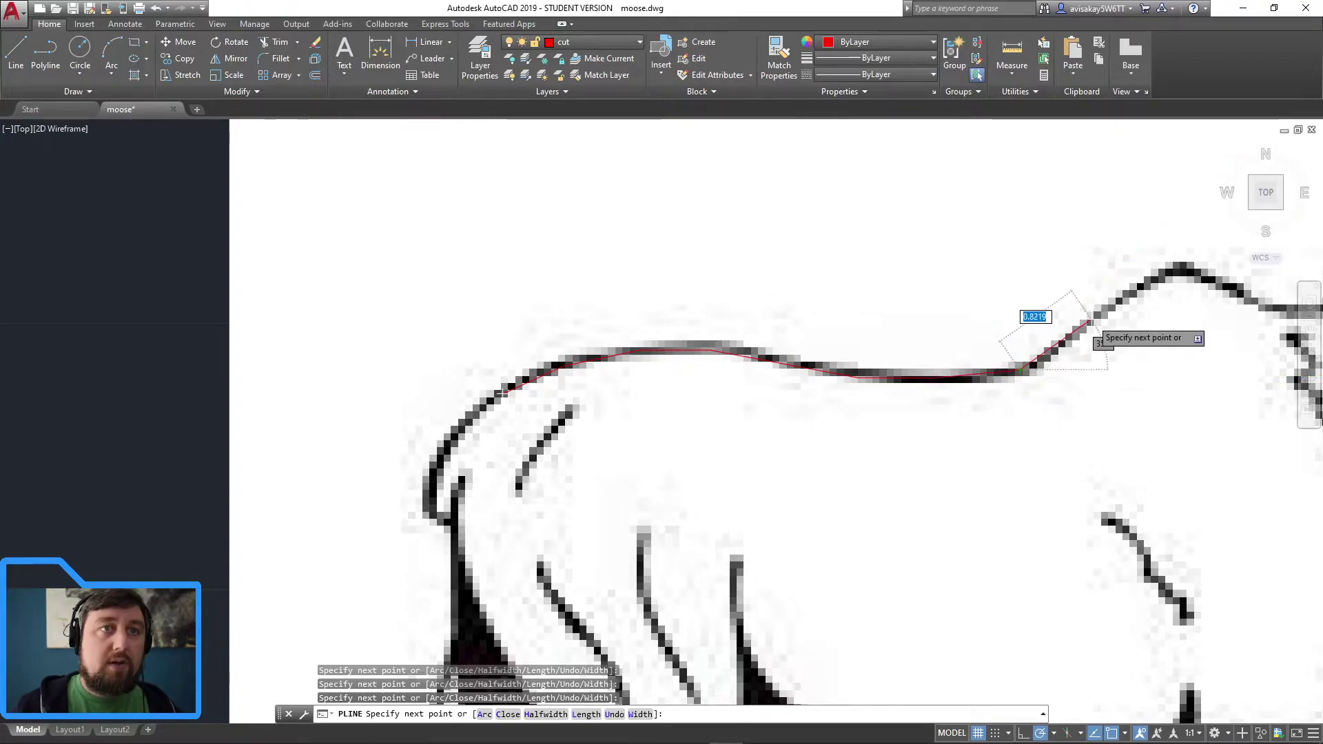
left_click(1094, 317)
left_click(1190, 296)
Continue the polyline toward the head, ending it at the antler base.
middle_click_drag(1196, 297, 982, 322)
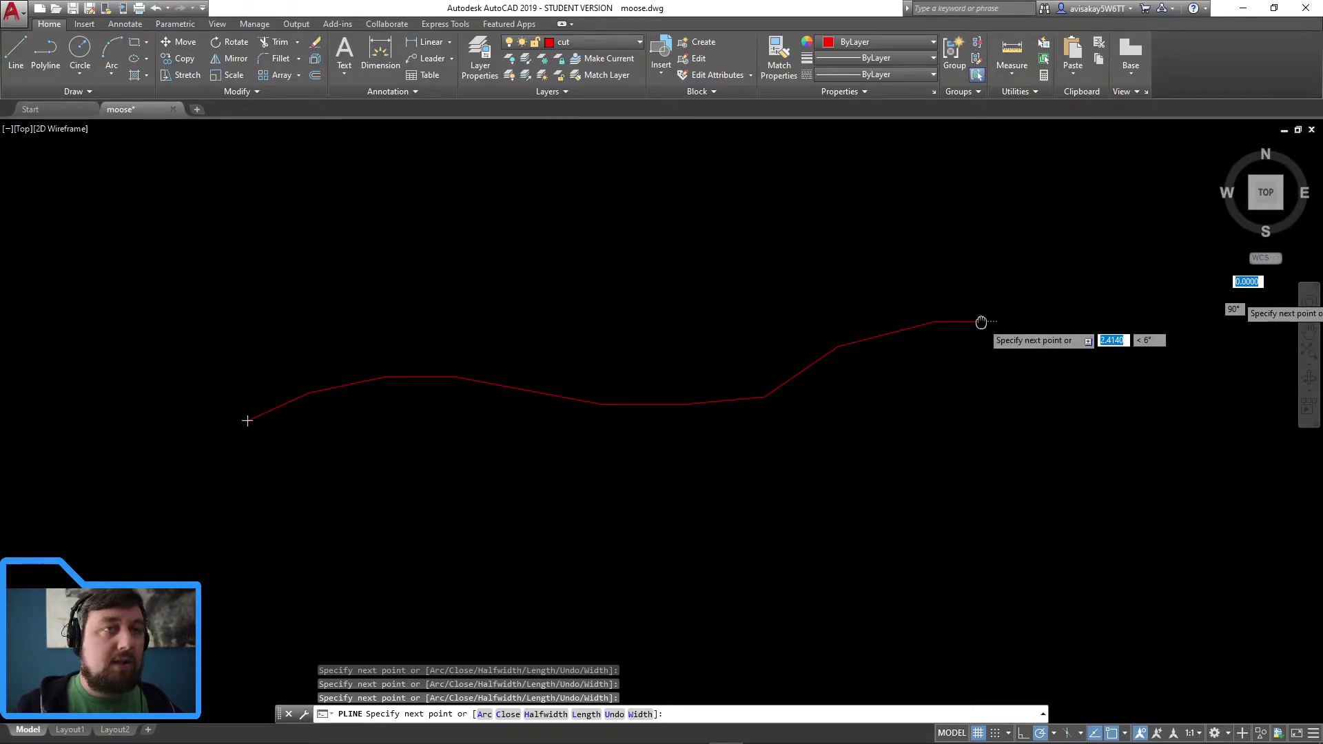
mouse_move(962, 324)
middle_mouse_down()
mouse_move(818, 349)
mouse_move(848, 328)
mouse_move(832, 333)
middle_mouse_up()
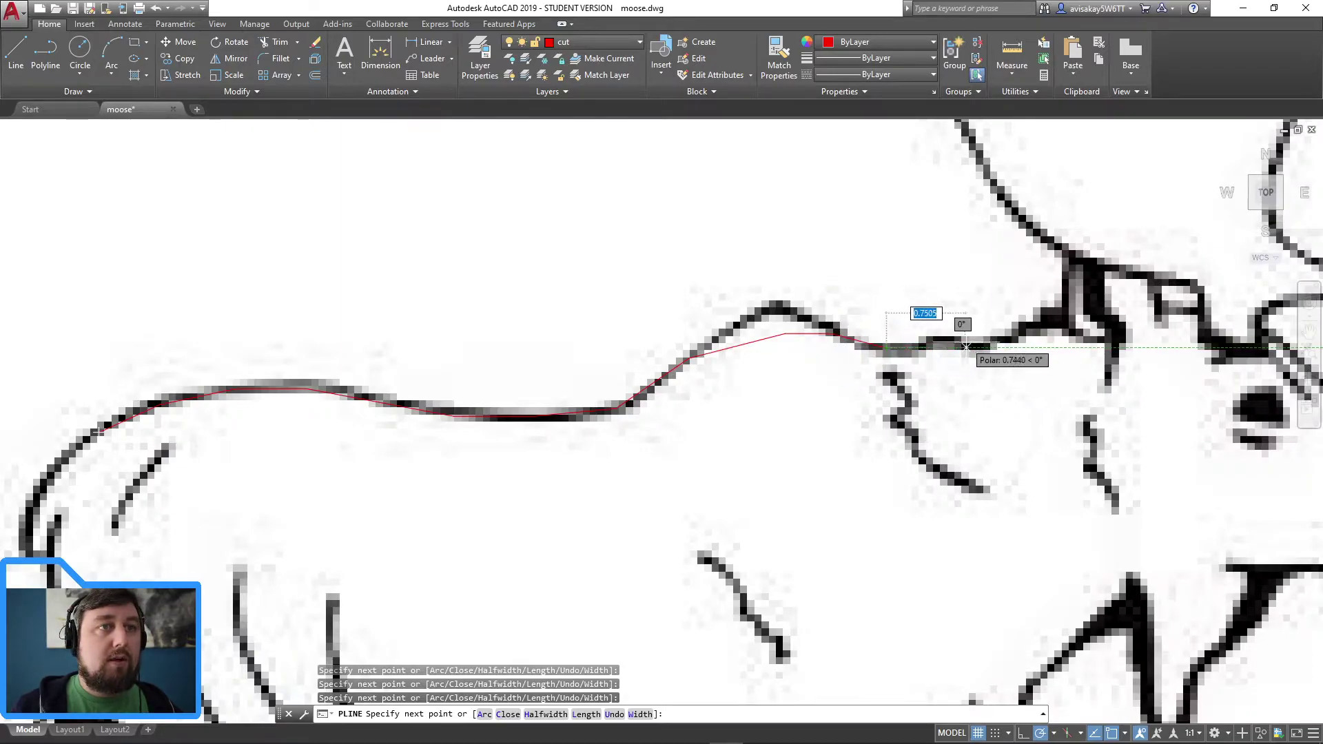
left_click(964, 348)
left_click(1056, 321)
left_click(1075, 303)
key("Return")
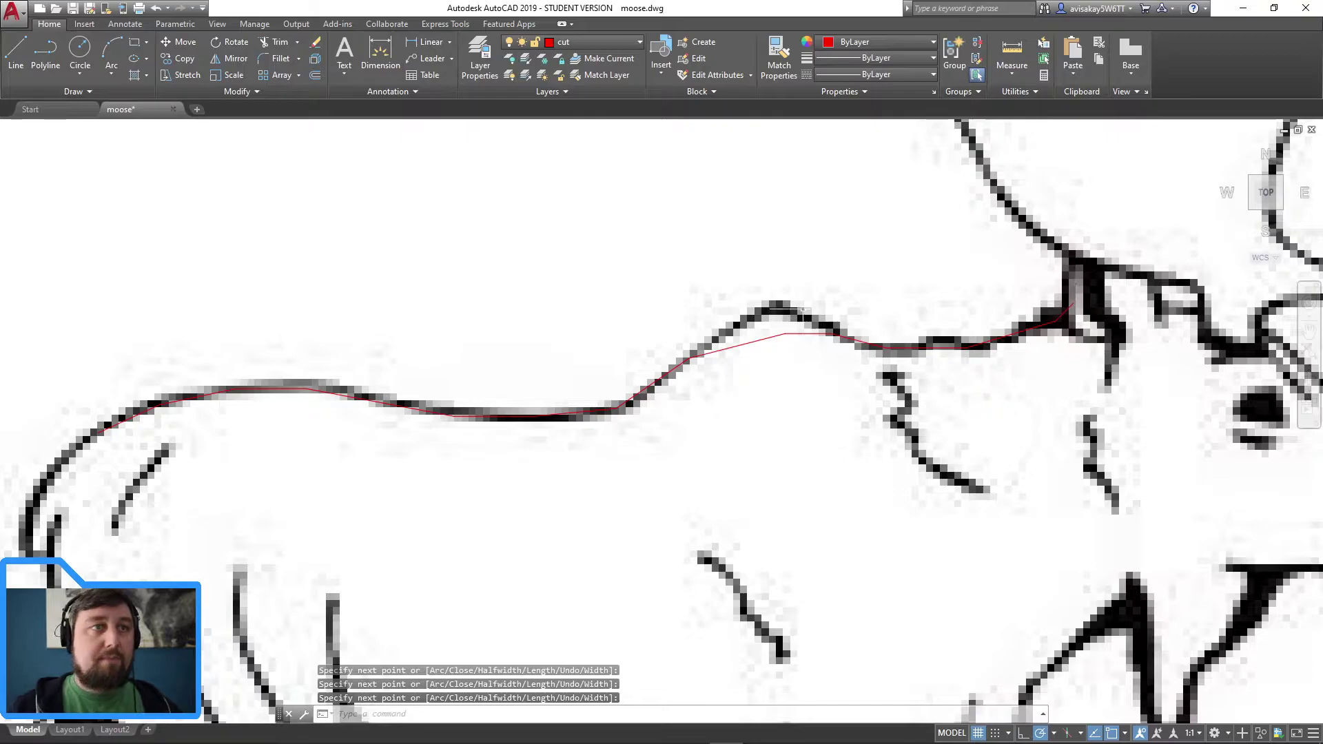
Turn off layer 0 to hide the moose reference image.
scroll(785, 314, "down", 5)
scroll(829, 400, "up", 4)
scroll(830, 400, "down", 2)
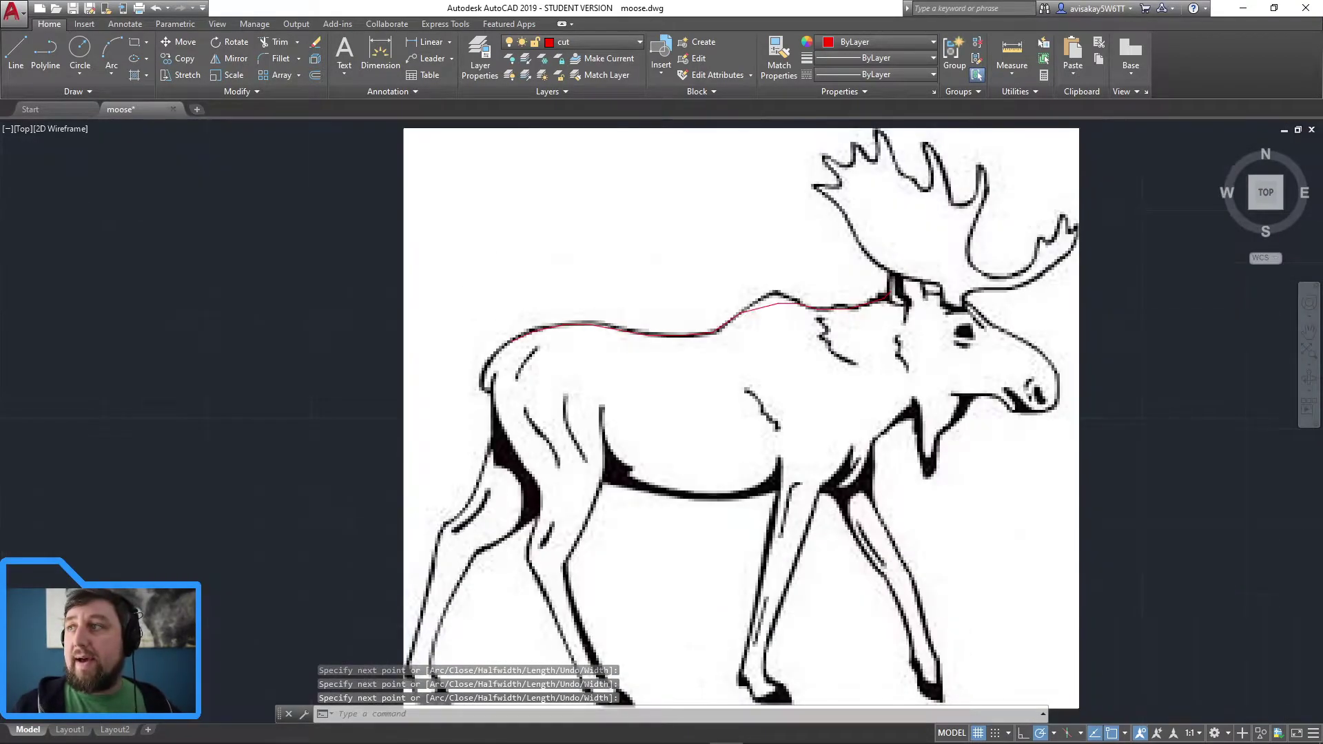
left_click(598, 44)
left_click(510, 58)
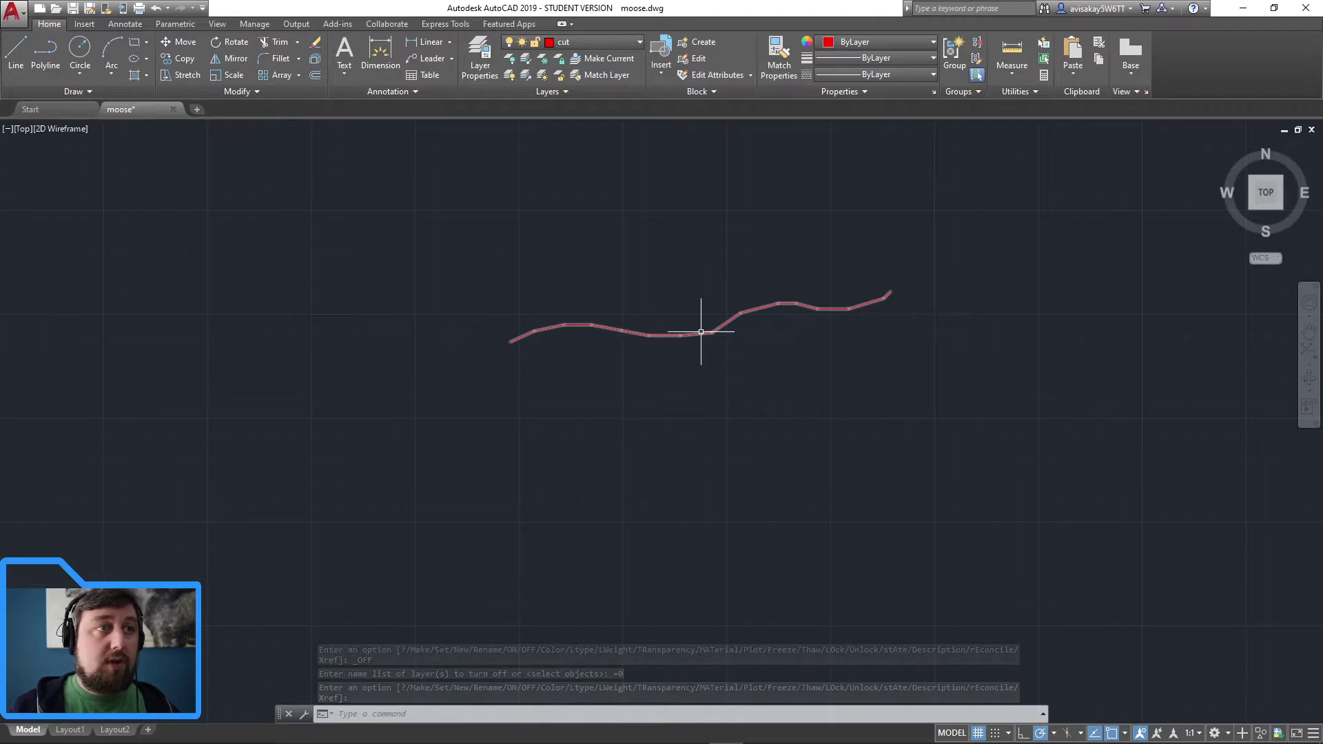
Apply Spline Fit to the traced back polyline to smooth it.
left_click(700, 332)
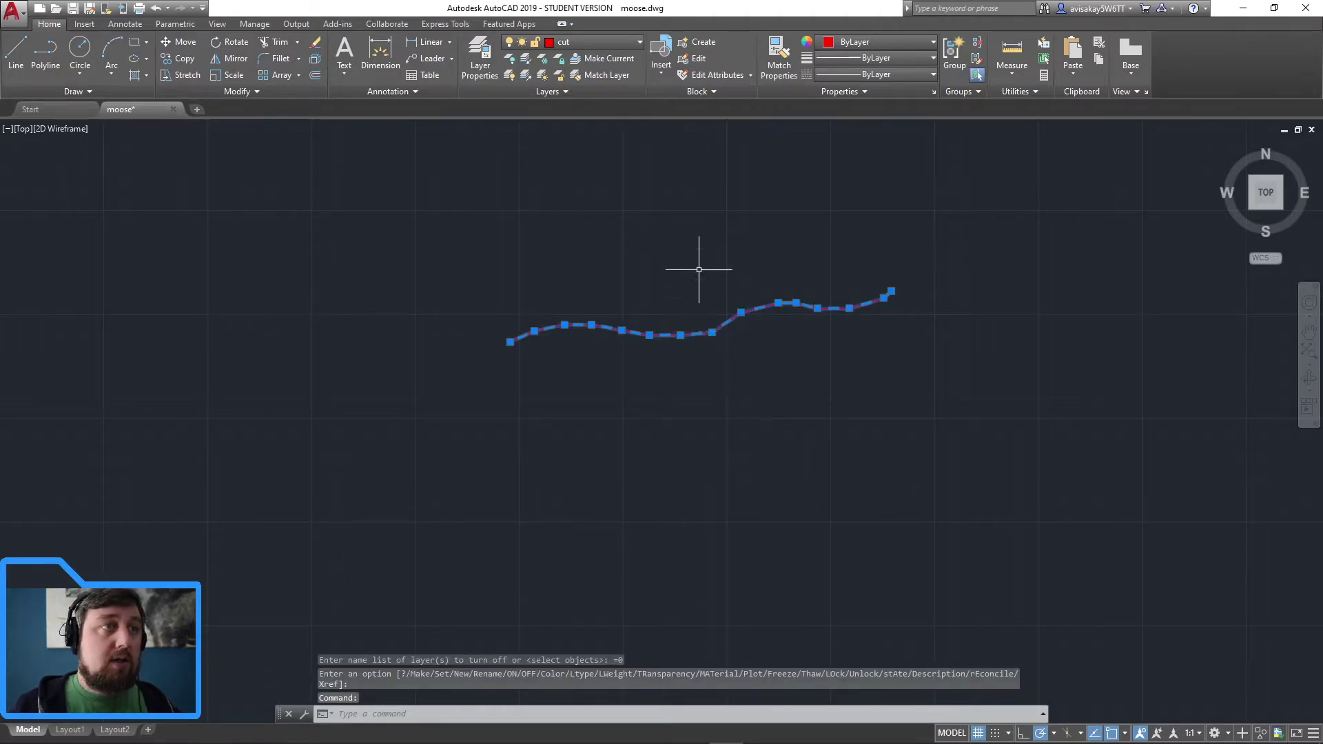
right_click(658, 244)
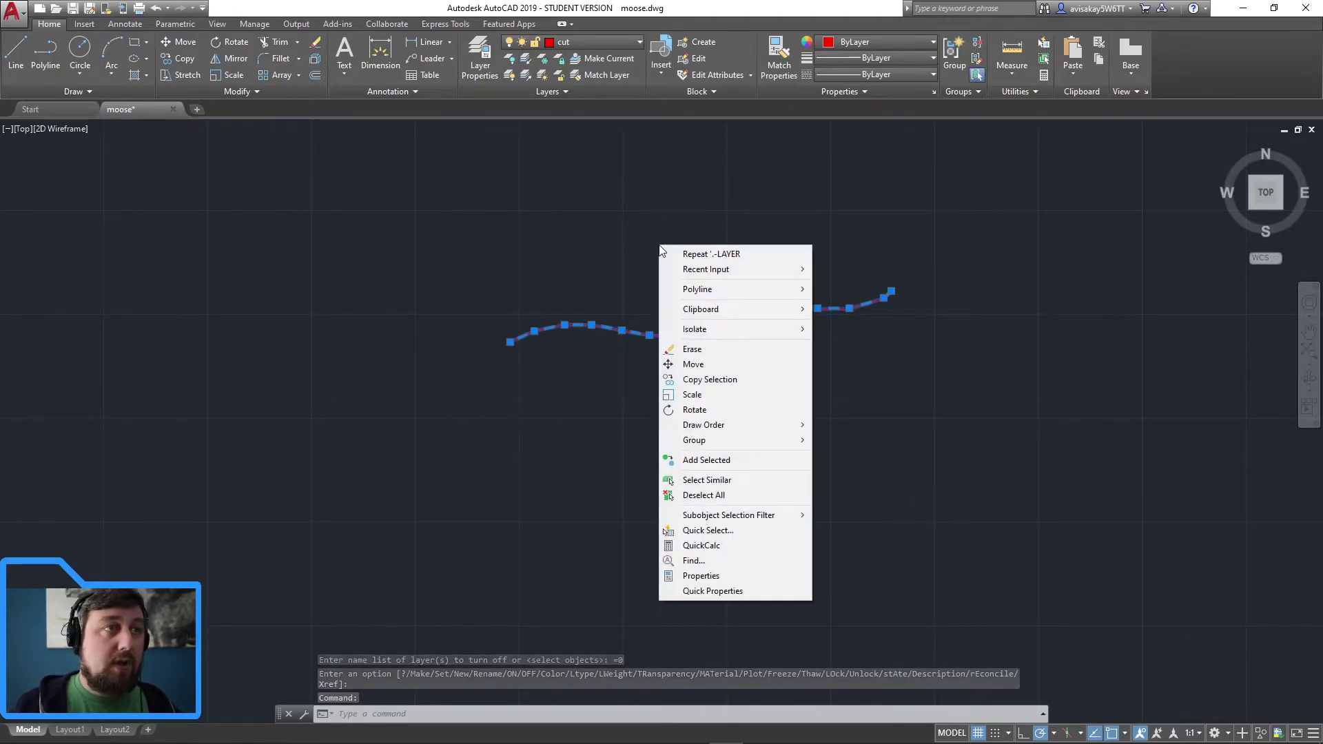
mouse_move(705, 292)
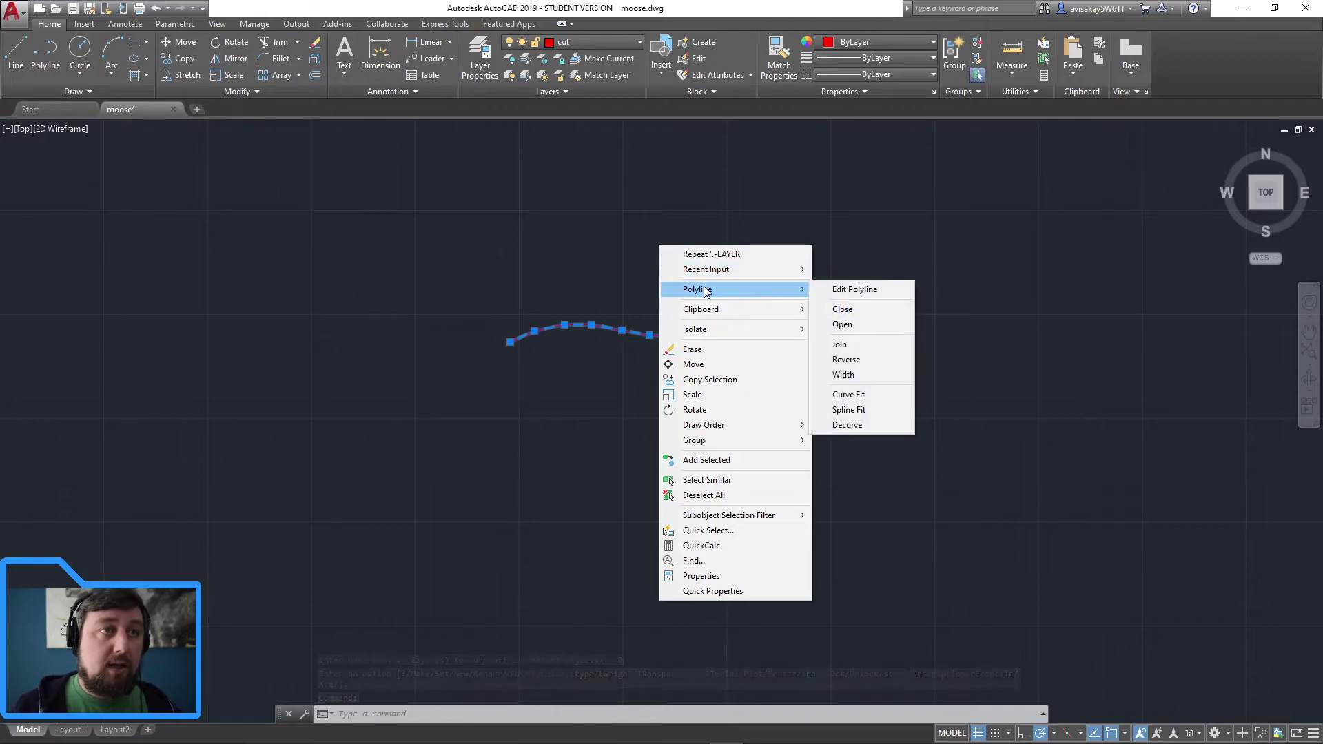
left_click(859, 411)
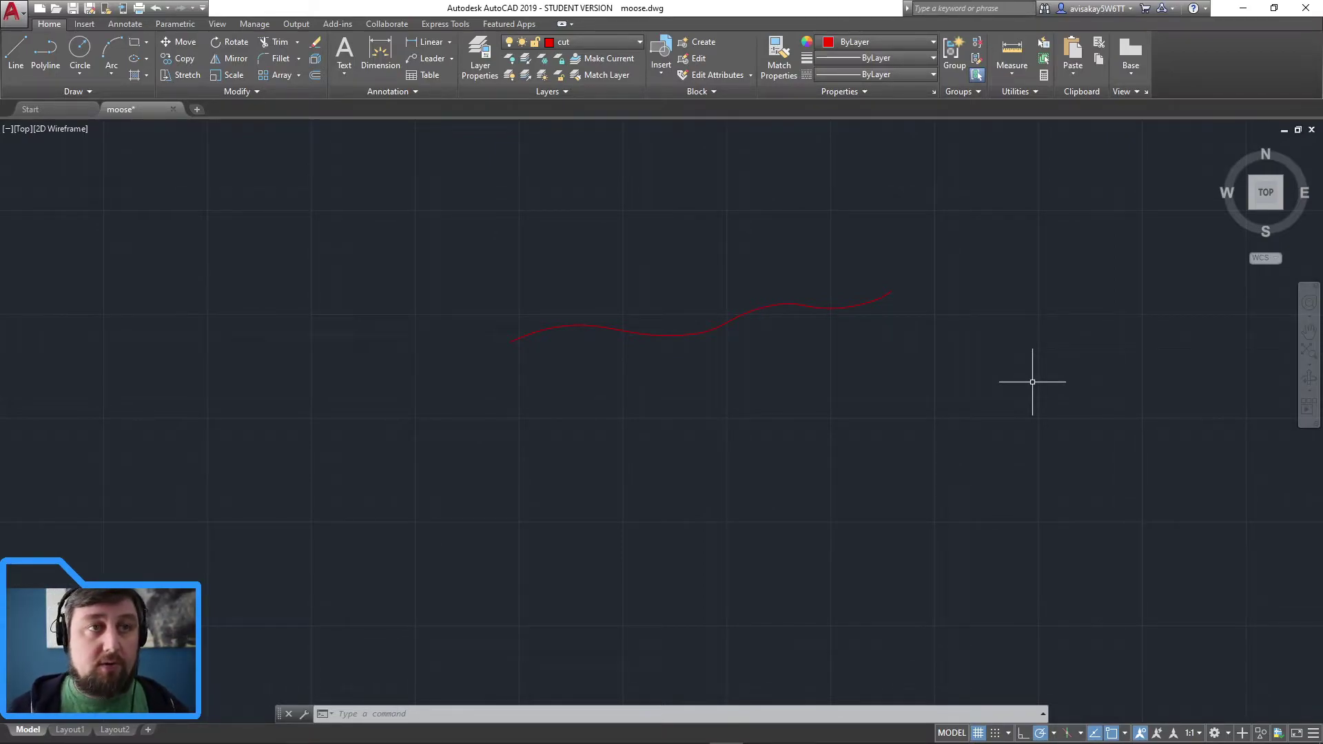
left_click(602, 44)
Turn layer 0 back on and pan the moose image into view.
left_click(510, 59)
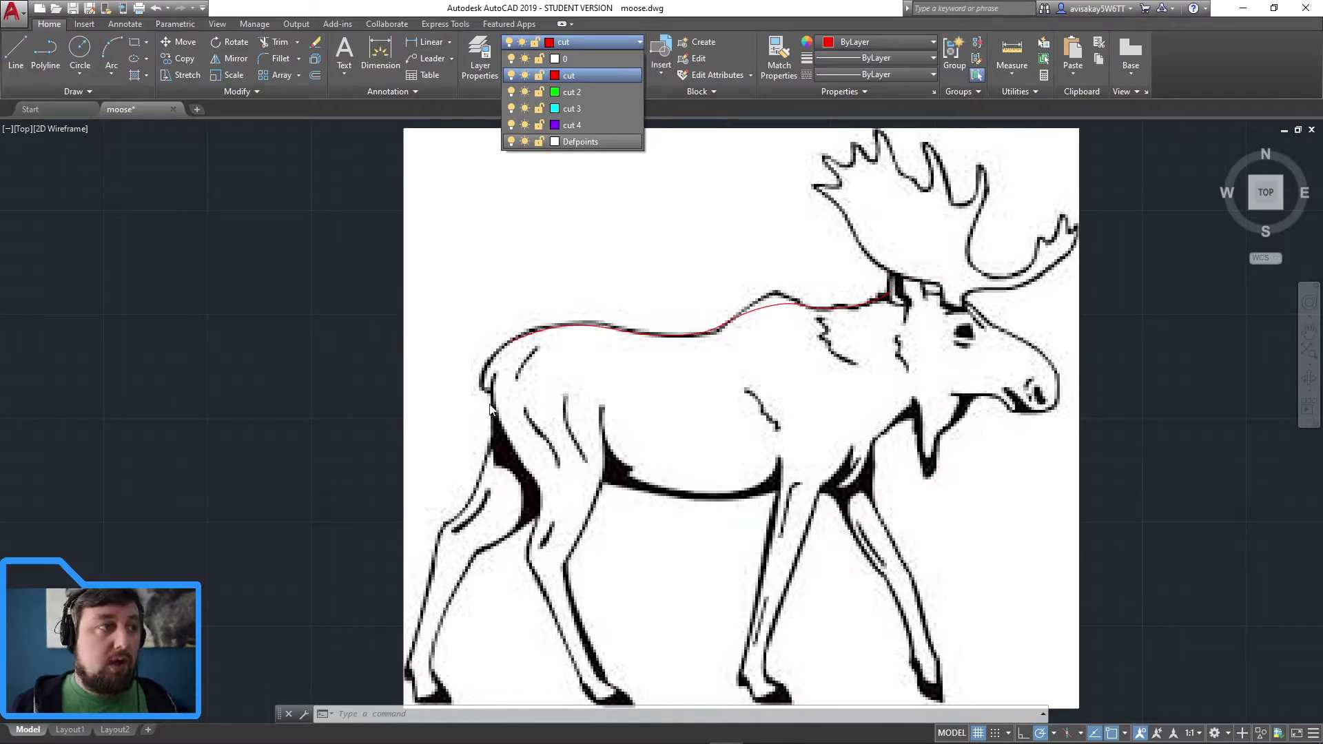
left_click(429, 385)
left_click(274, 364)
scroll(255, 363, "down", 8)
middle_click_drag(177, 535, 665, 361)
left_click(570, 357)
scroll(603, 399, "up", 8)
middle_click_drag(614, 441, 558, 590)
scroll(718, 396, "up", 3)
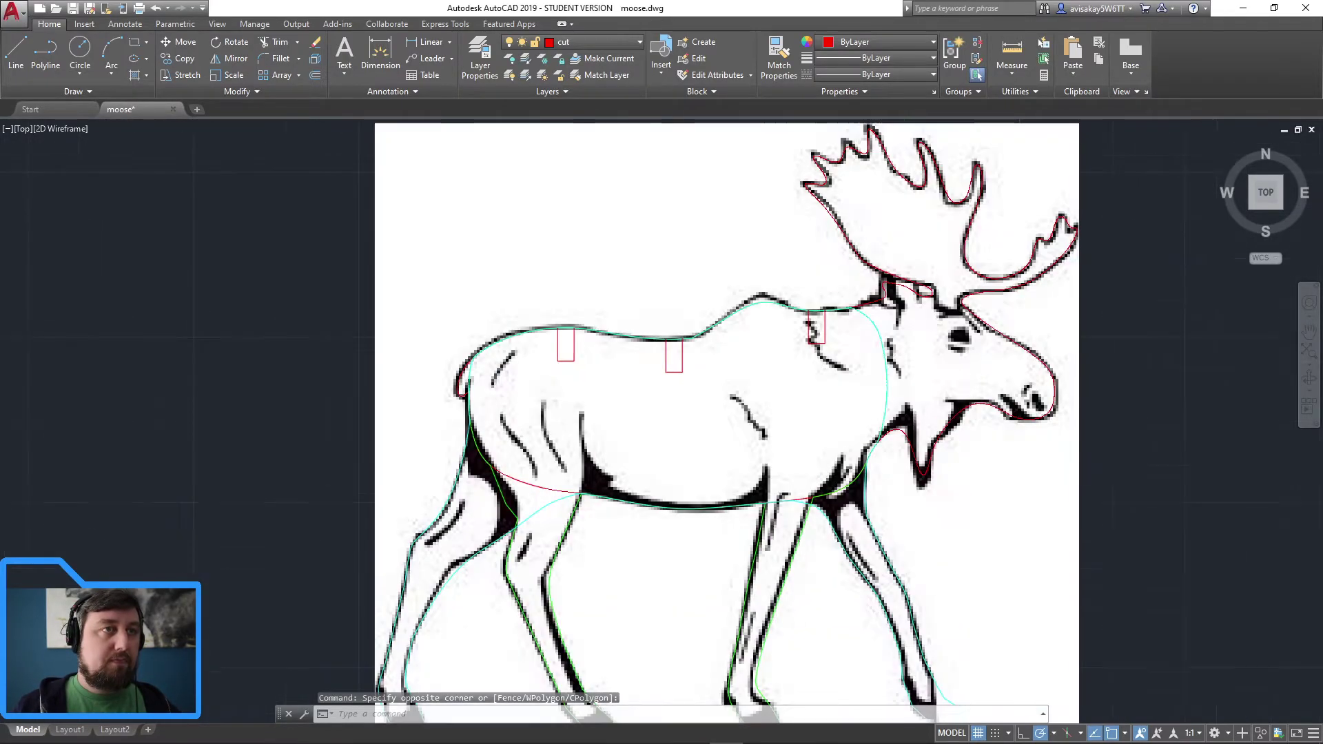
Turn off layers cut 2, cut 3 and cut 4.
left_click(609, 41)
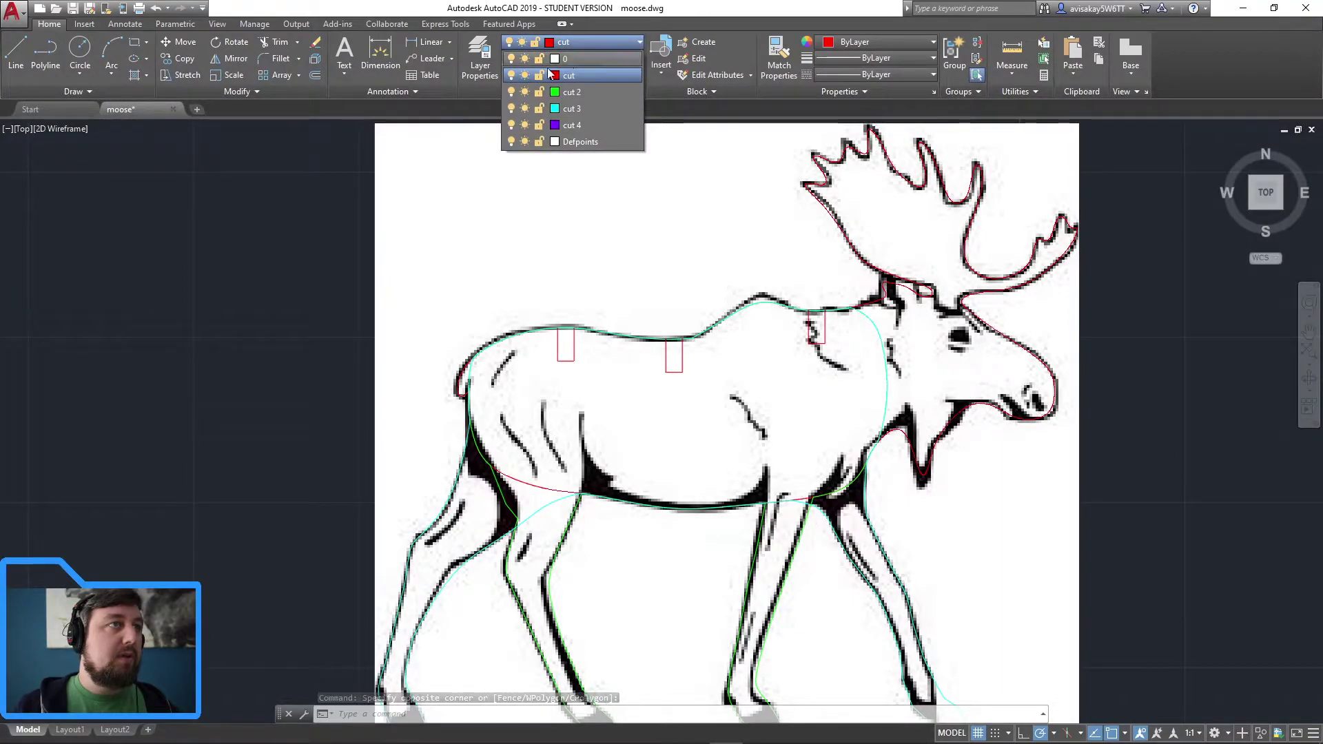
left_click(511, 91)
left_click(511, 108)
left_click(511, 125)
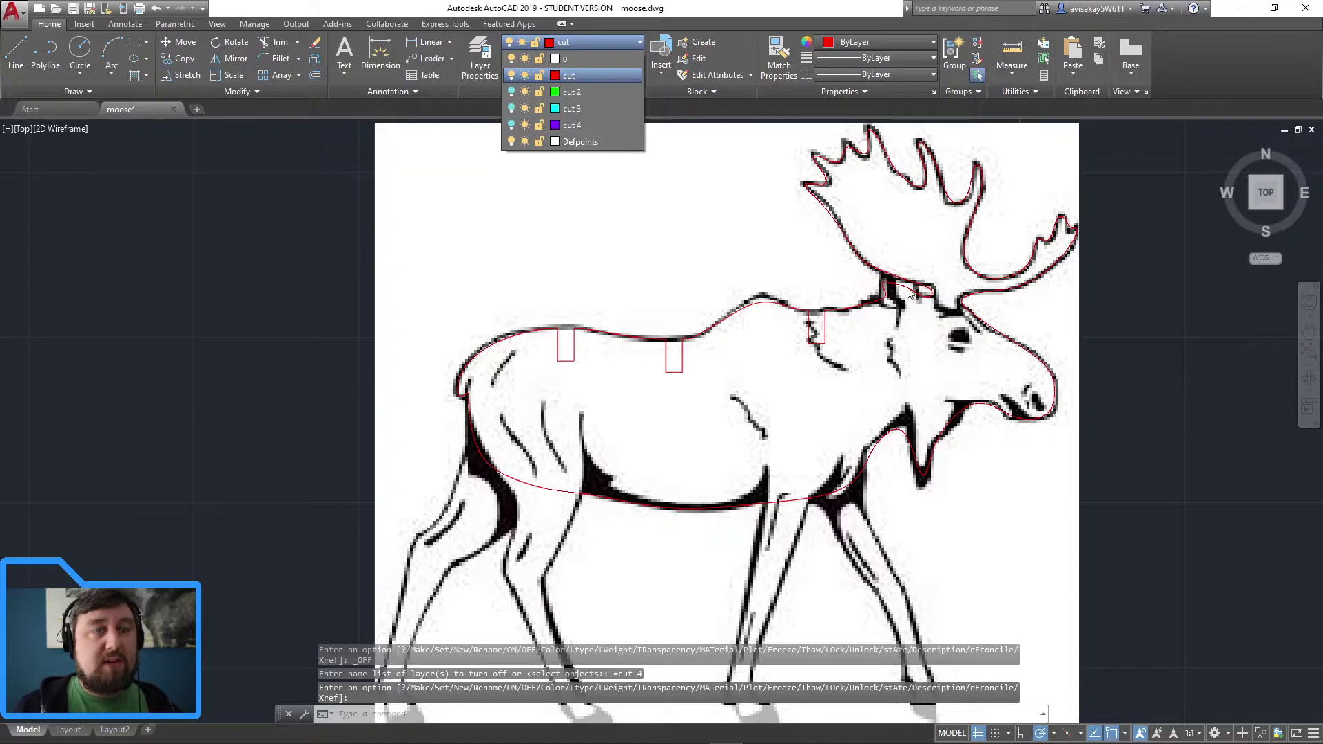
left_click(295, 319)
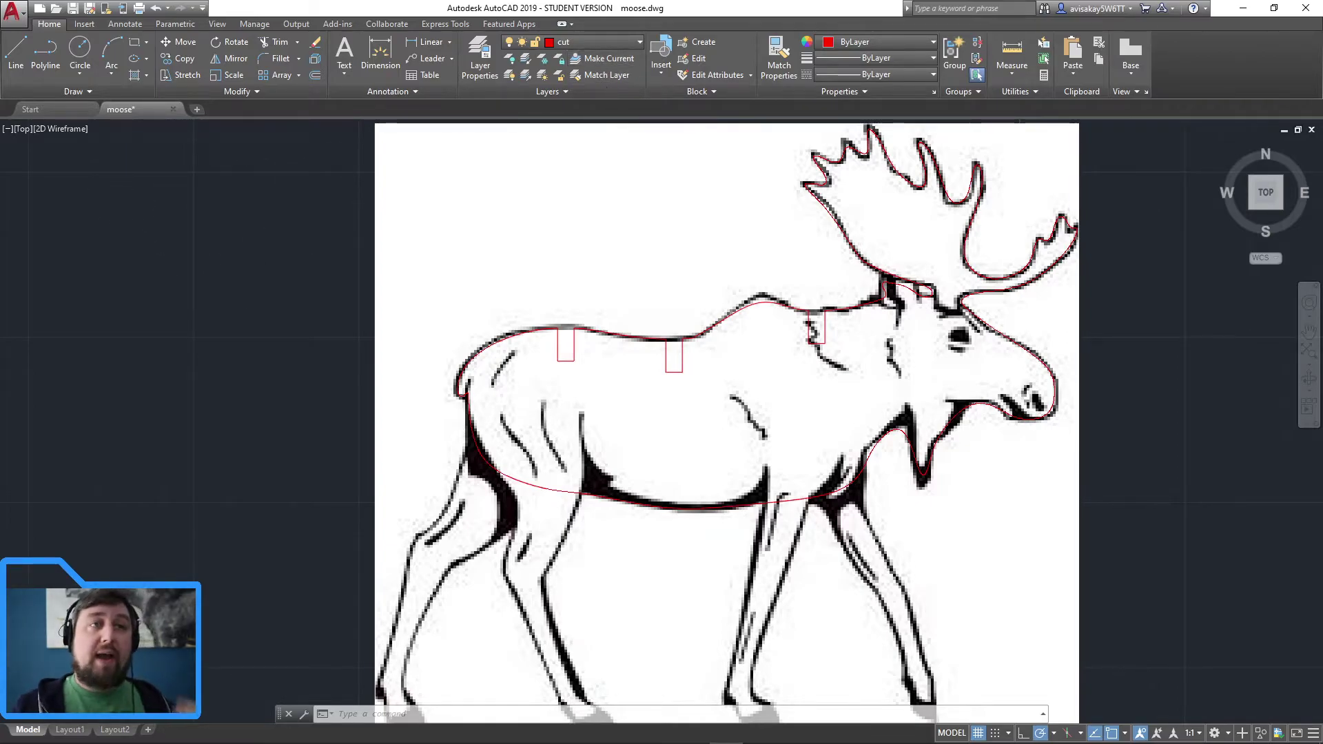
Select the moose outline pieces, then cancel the stray selection.
mouse_move(1142, 565)
left_mouse_down()
mouse_move(1063, 473)
mouse_move(716, 318)
left_mouse_up()
left_click_drag(874, 396, 875, 396)
left_click(1120, 504)
key("Escape")
left_click(1165, 495)
key("Escape")
key("Escape")
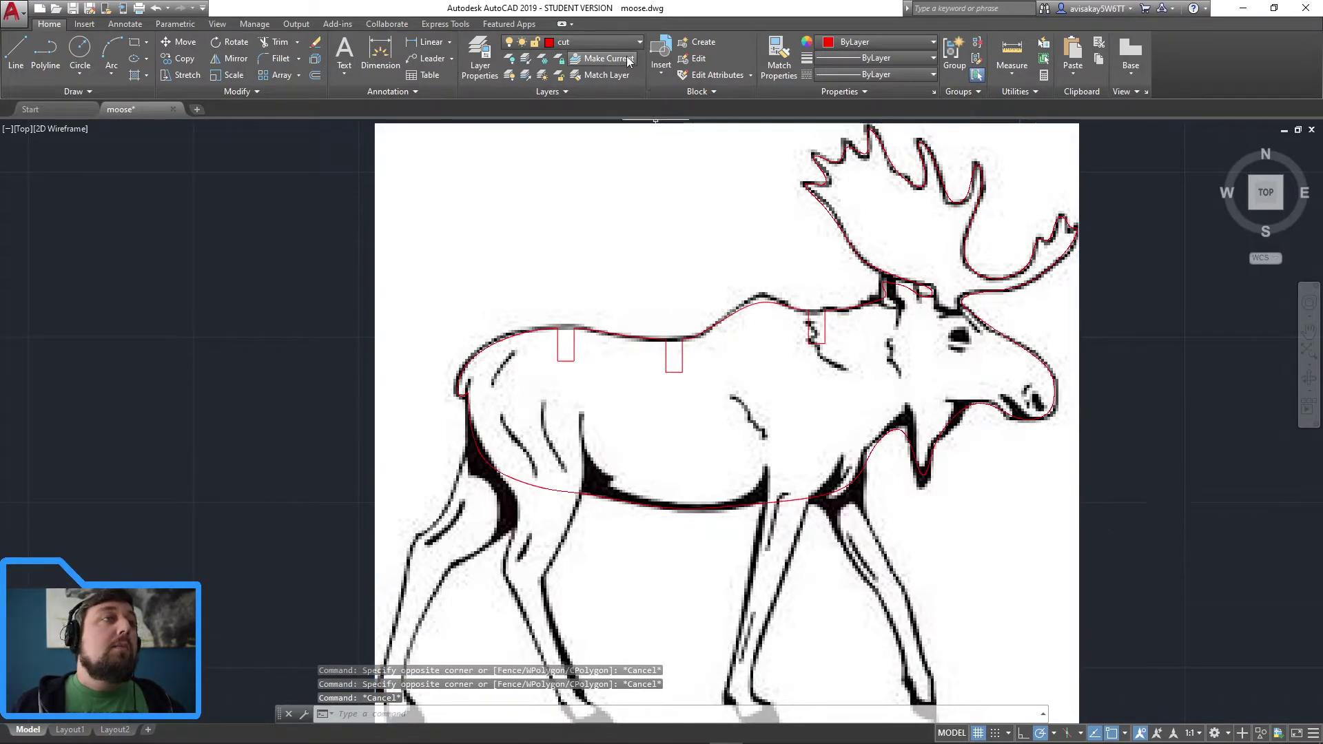
left_click(603, 43)
left_click(510, 59)
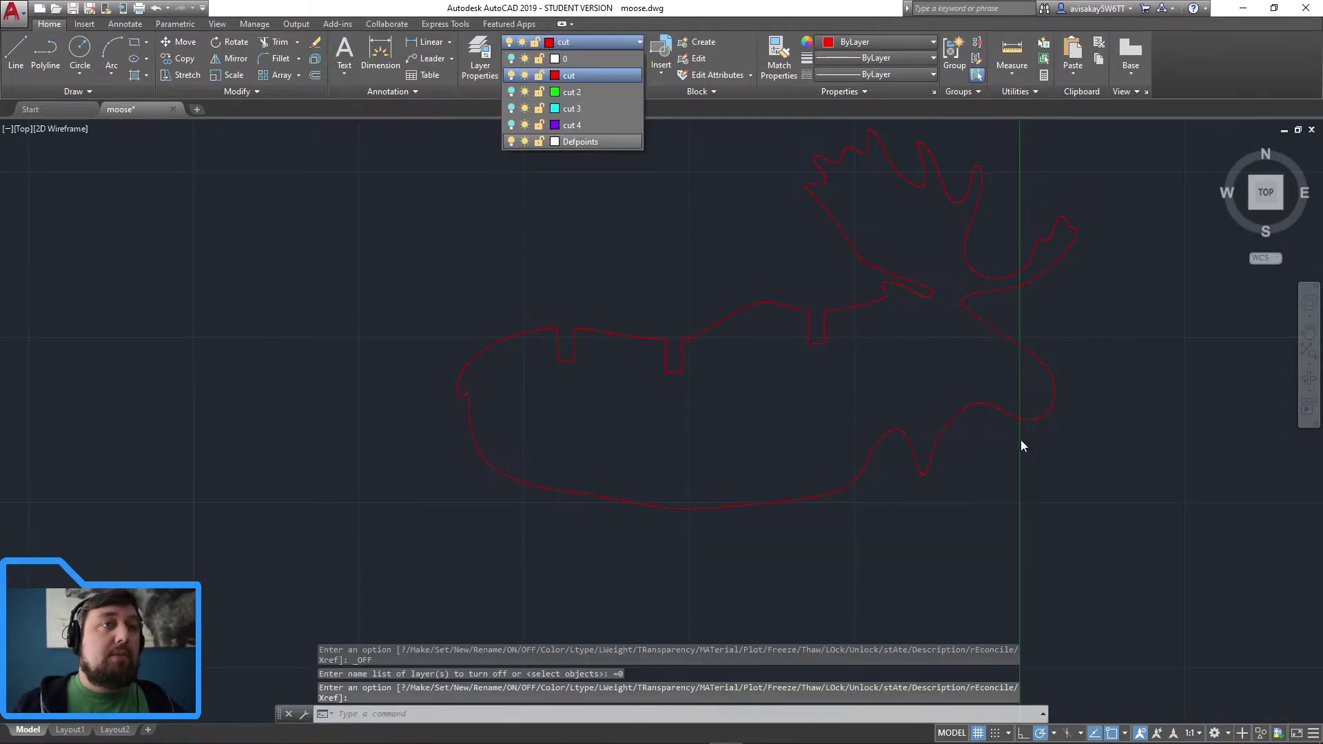
left_click(1132, 576)
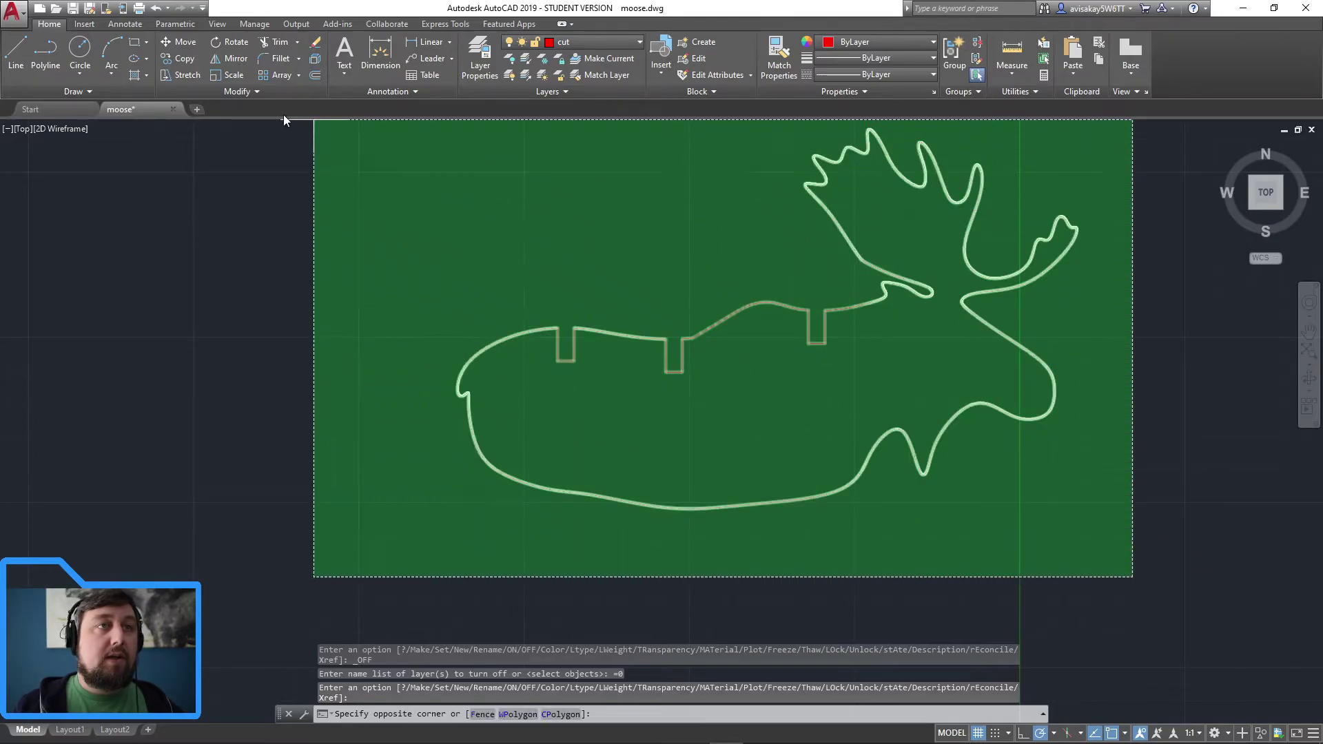
left_click(303, 130)
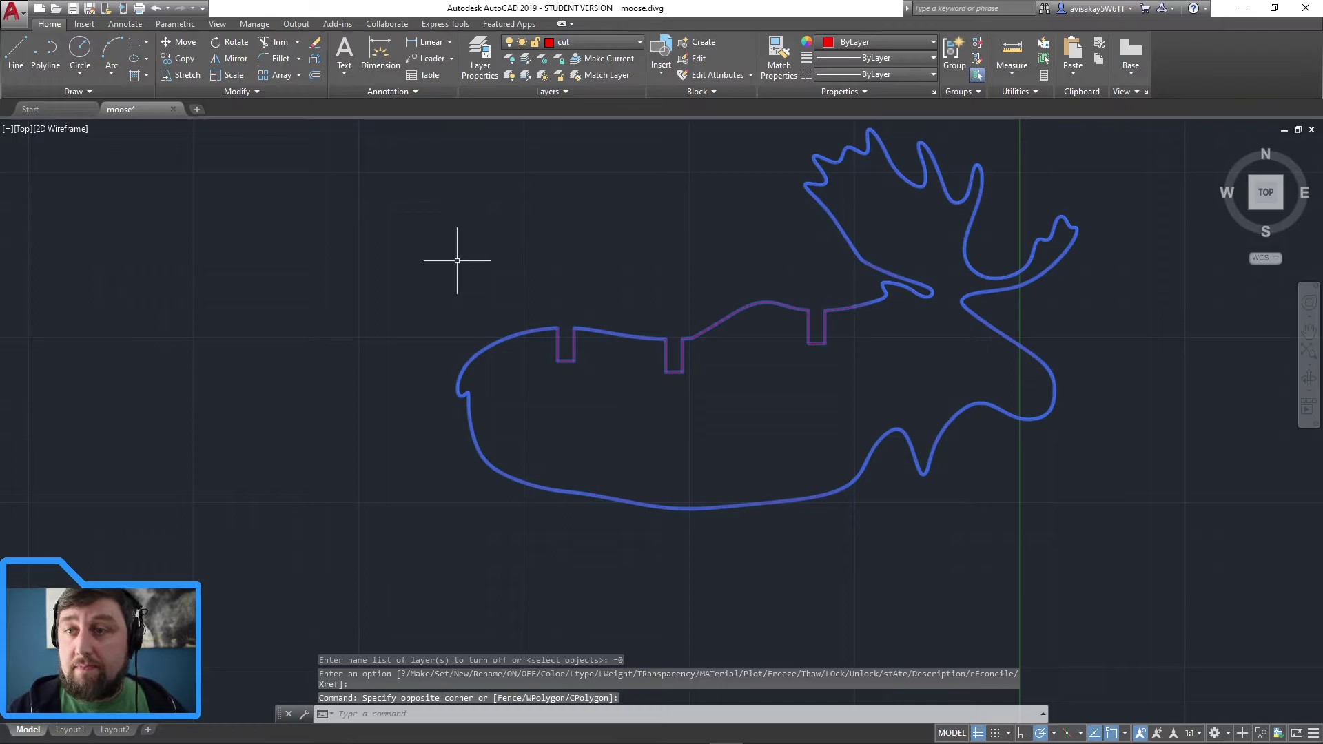
type("joi")
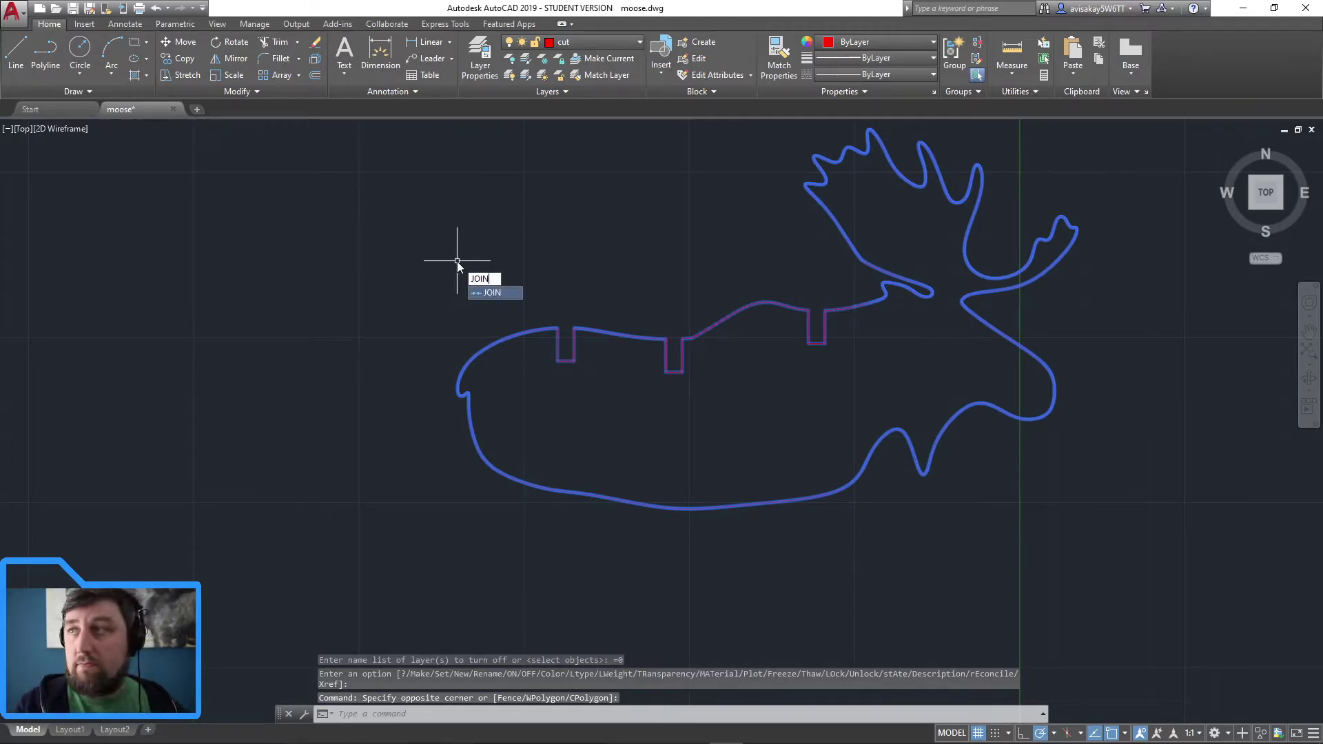
key("Return")
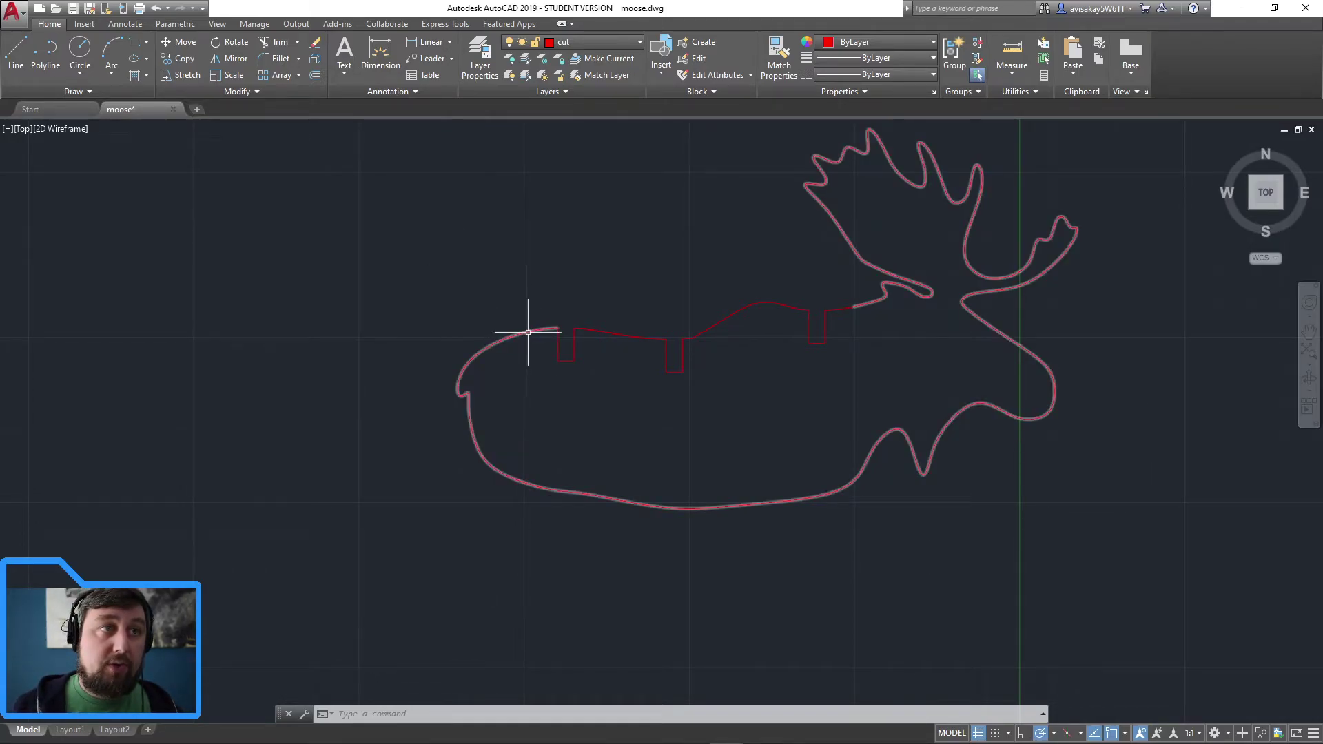
left_click(1178, 611)
left_click(254, 120)
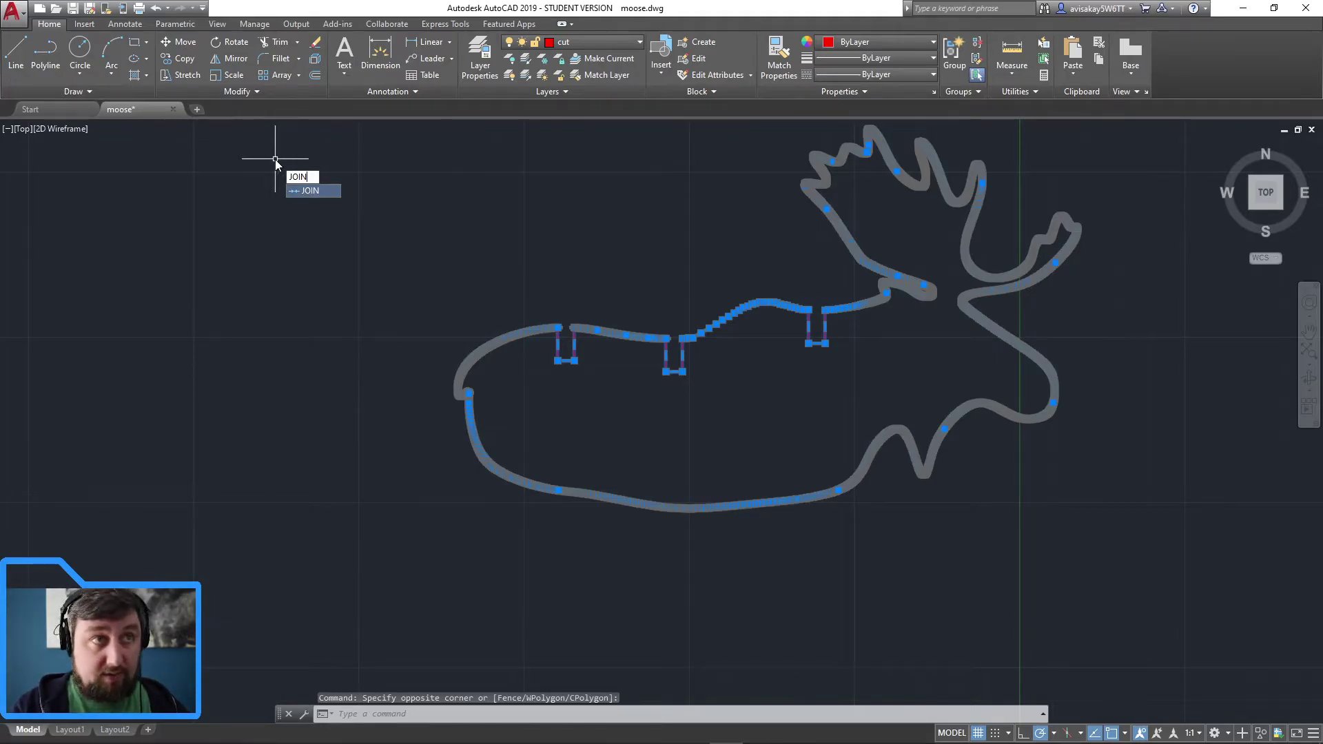
key("Return")
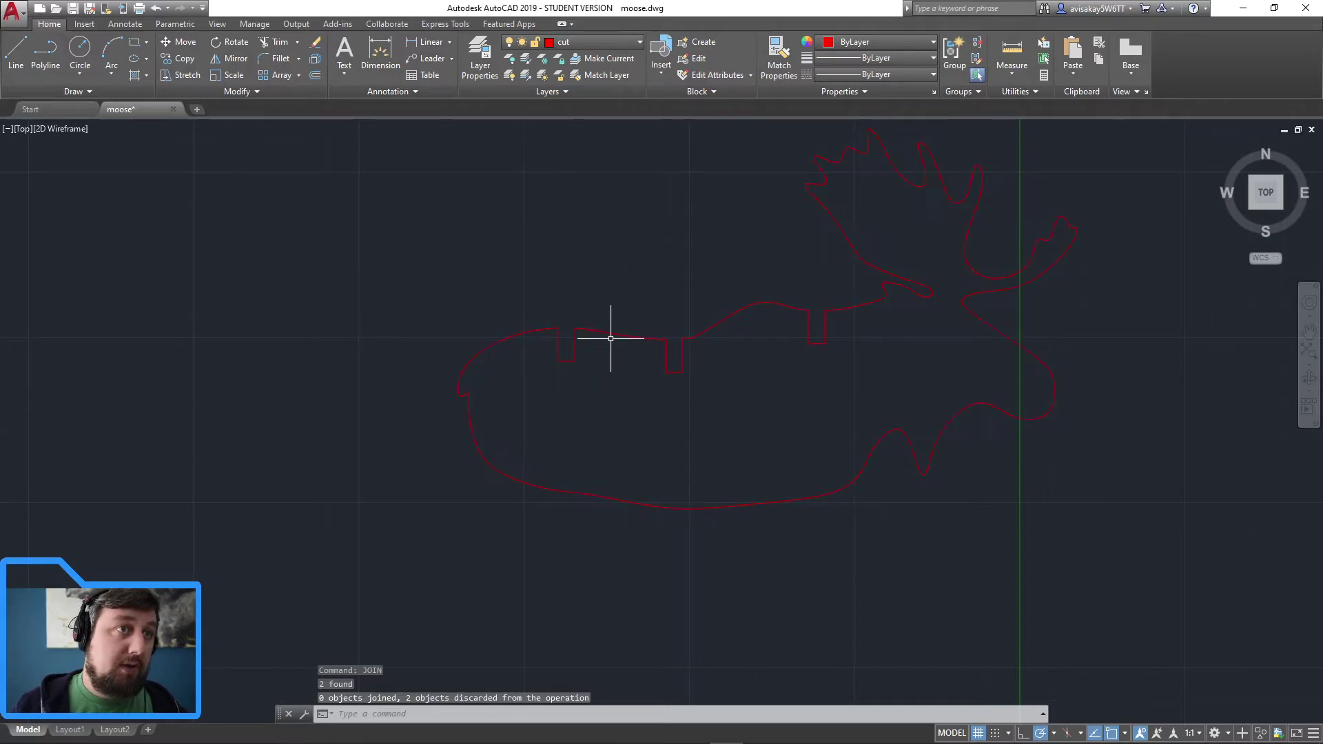
scroll(545, 334, "up", 5)
scroll(545, 334, "down", 7)
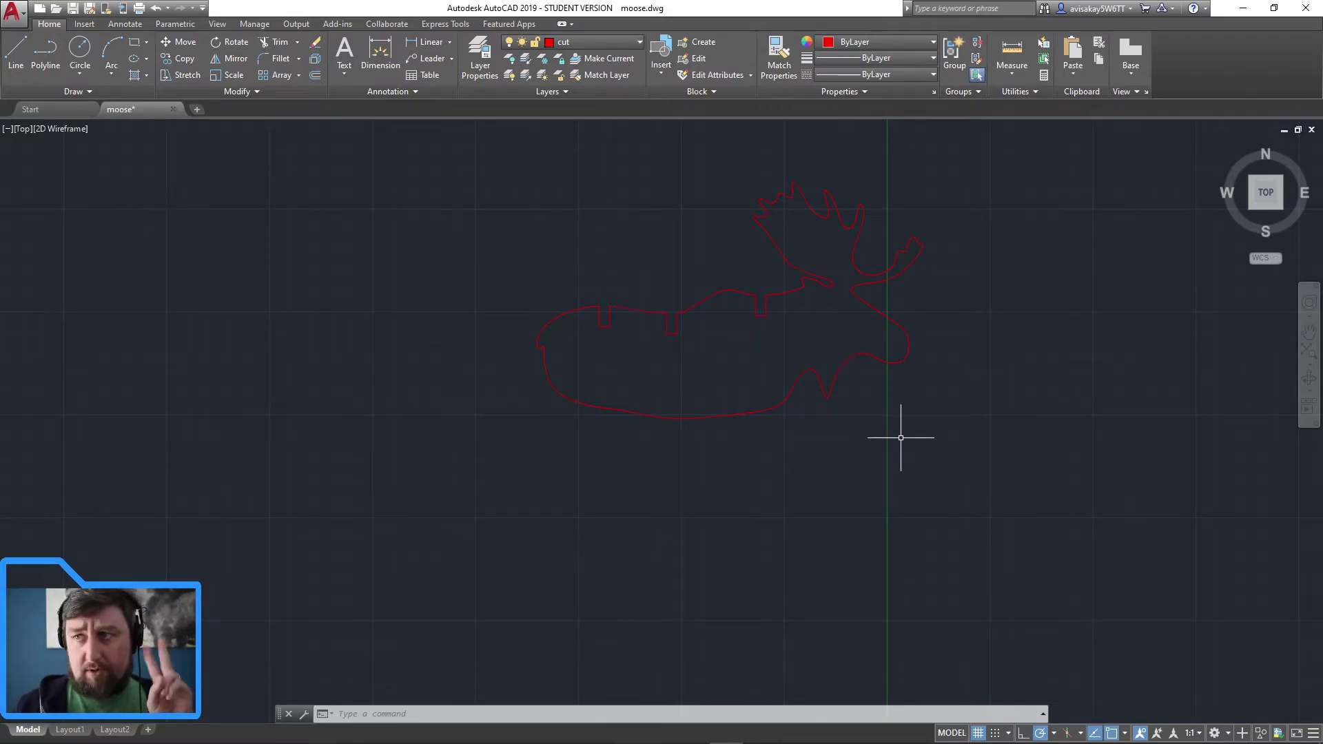
Copy the whole moose outline and paste a duplicate to the left.
left_click(962, 485)
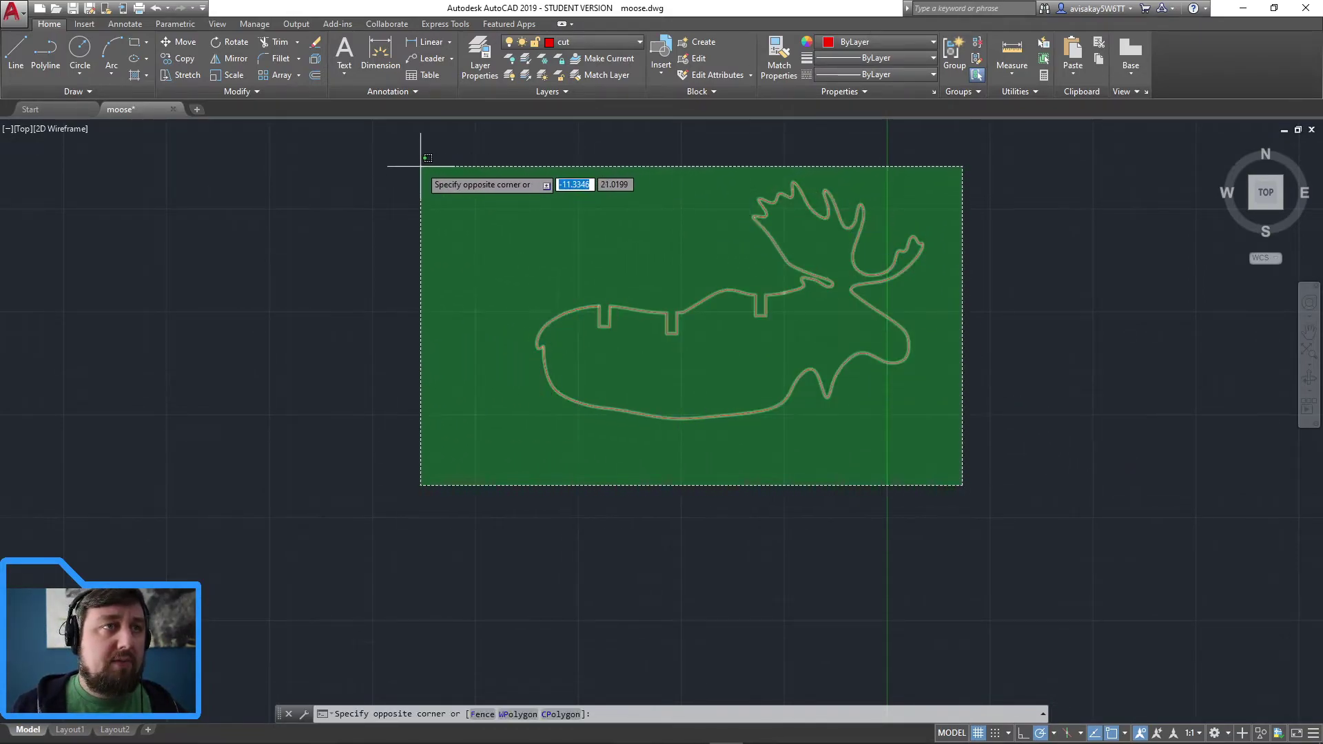
left_click(421, 166)
key("ctrl+c")
key("ctrl+v")
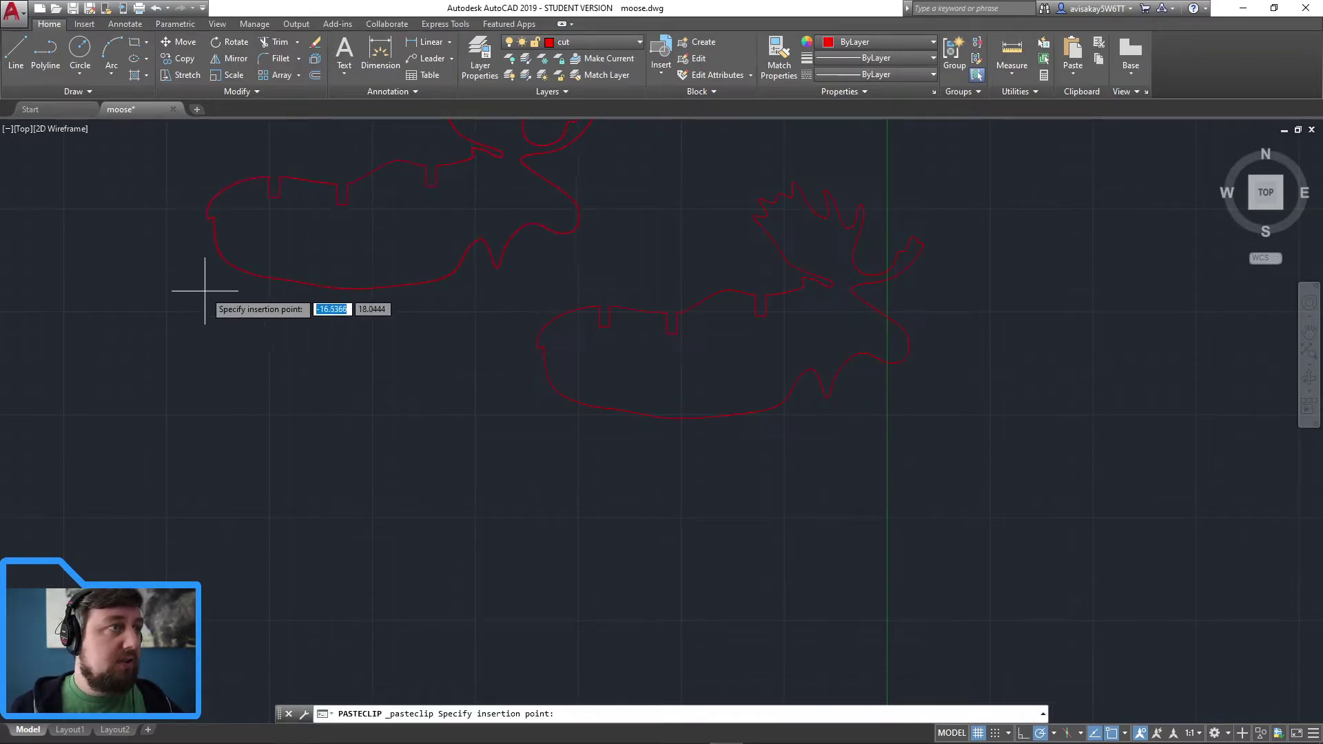
left_click(103, 386)
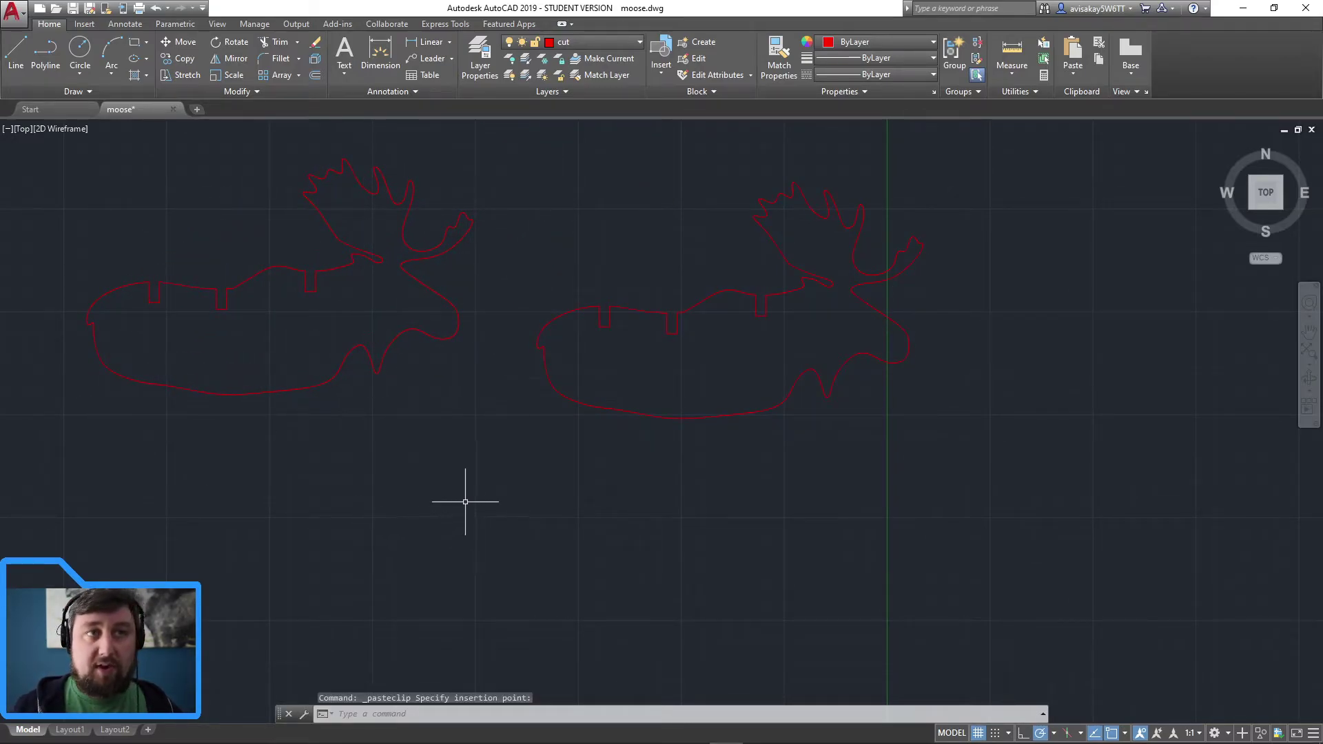
middle_click_drag(469, 497, 692, 571)
Put the left moose copy on layer cut 2, turn cut 2 on, and reselect the copy.
left_click(721, 583)
left_click(205, 194)
left_click(587, 42)
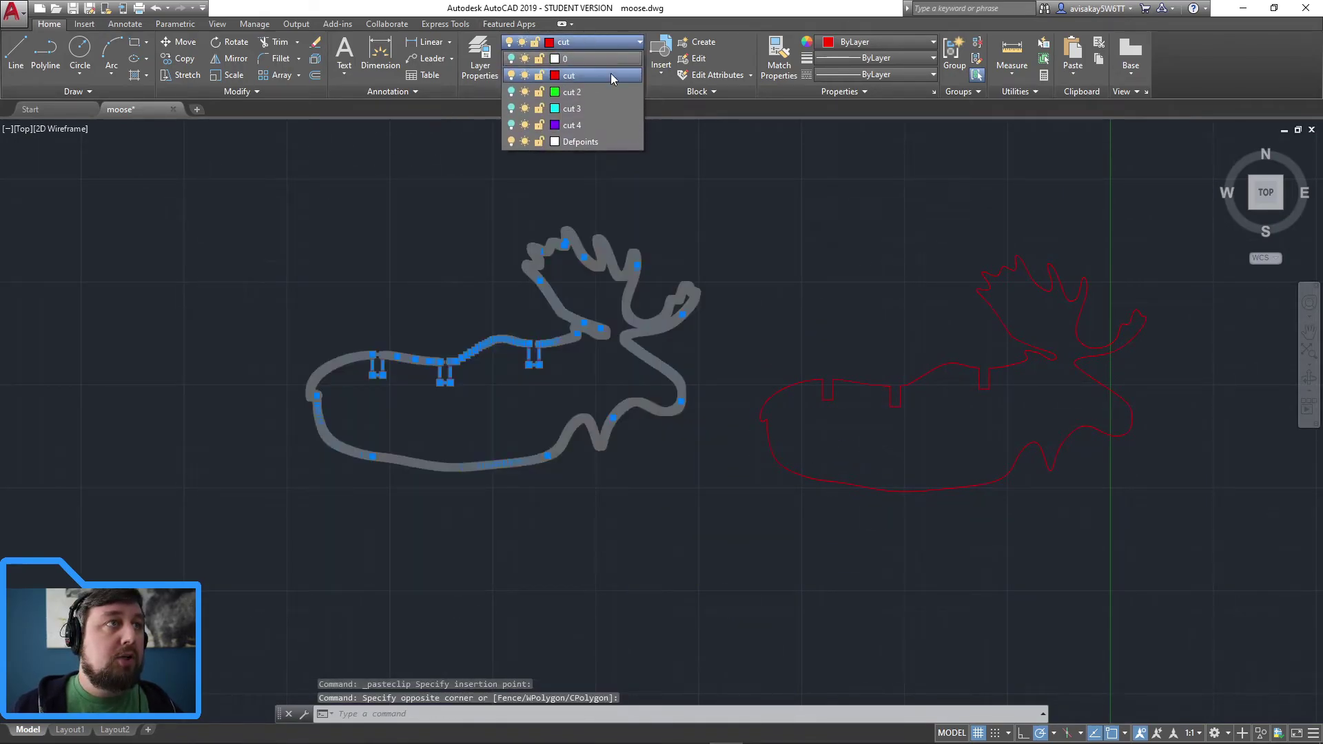
left_click(608, 91)
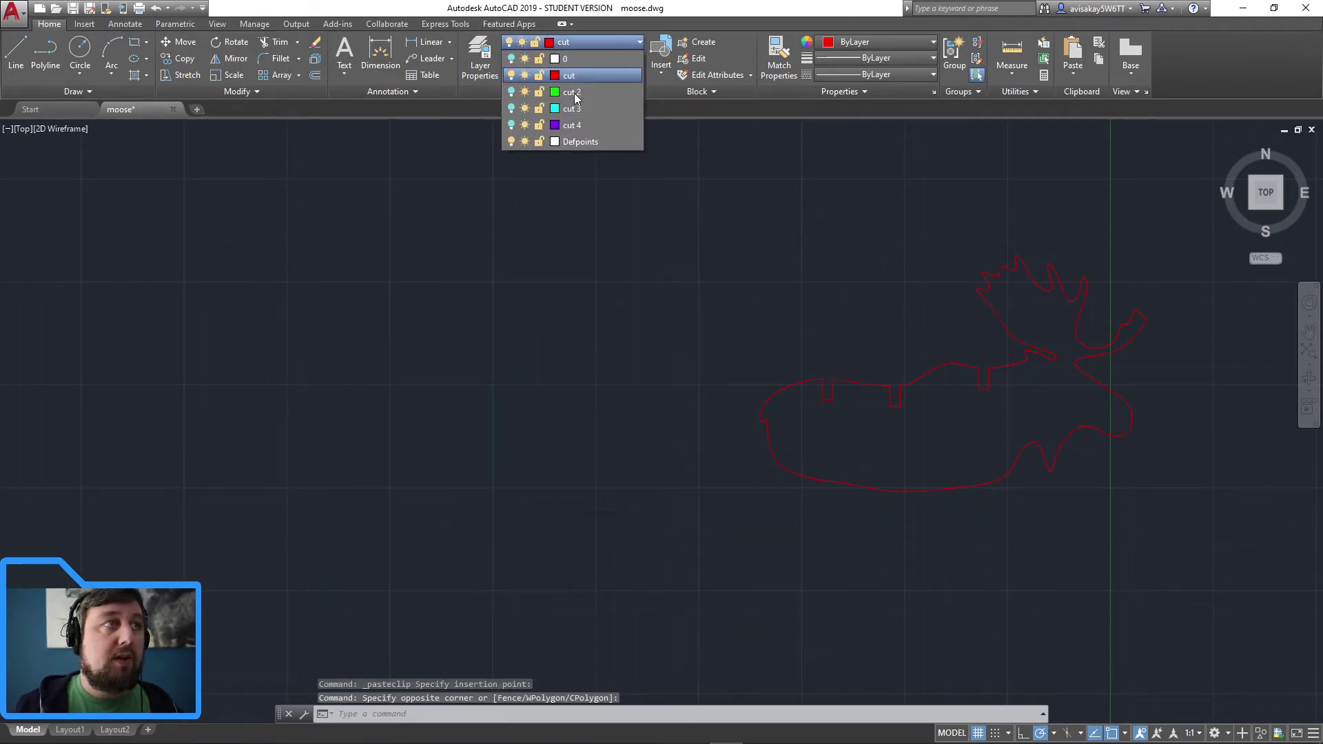
left_click(578, 93)
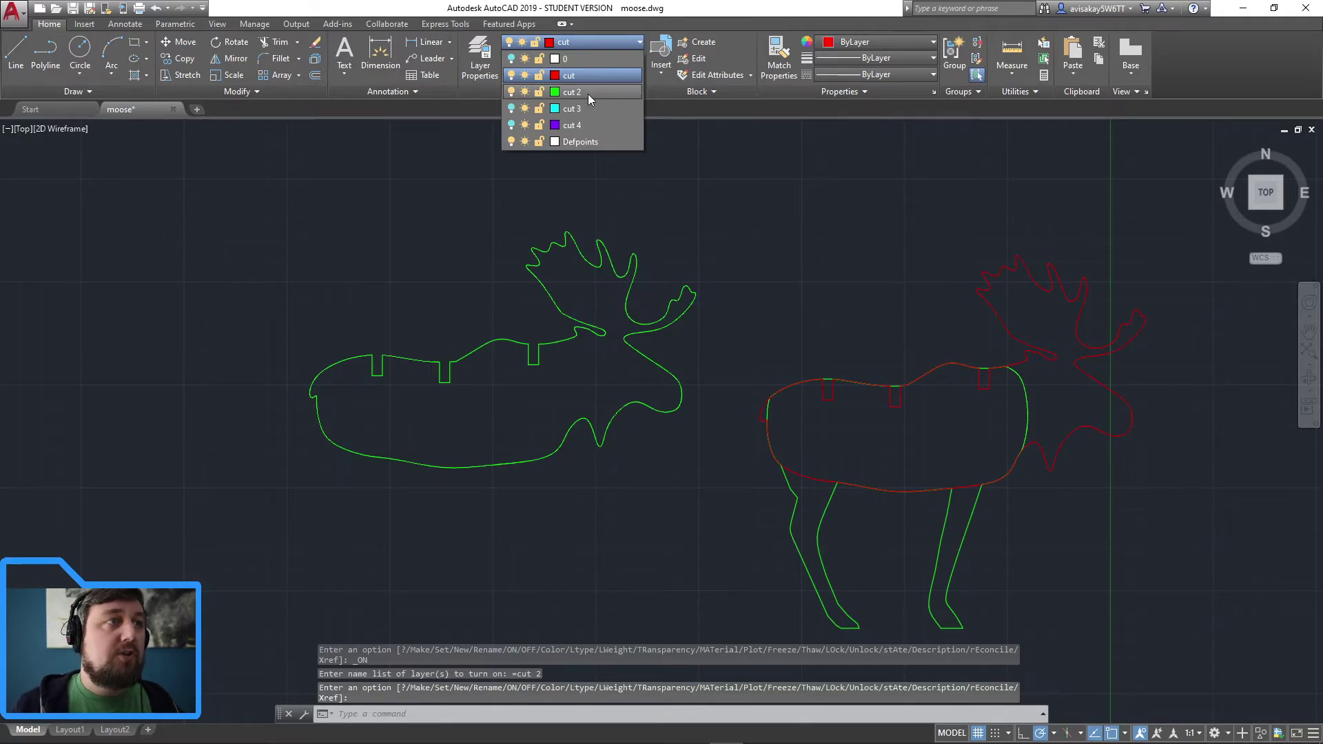
left_click(589, 93)
left_click(682, 534)
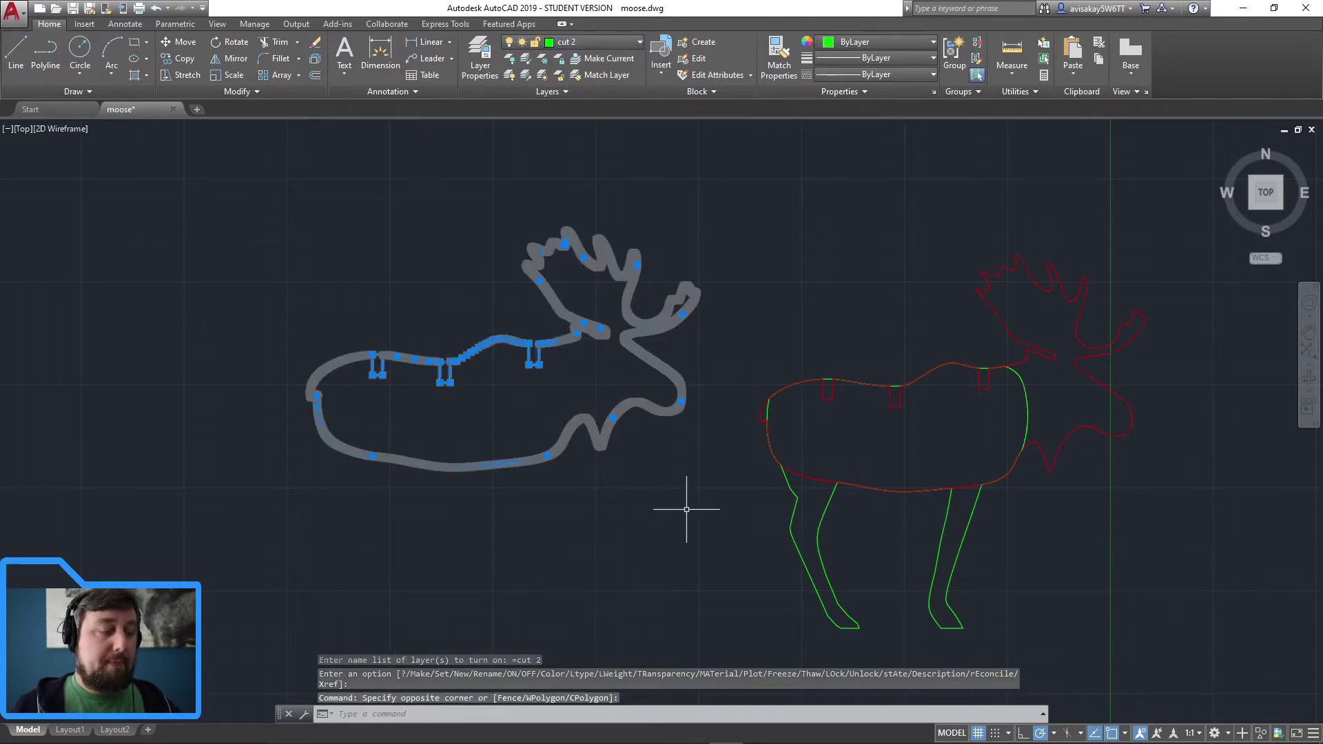
key("Escape")
key("Escape")
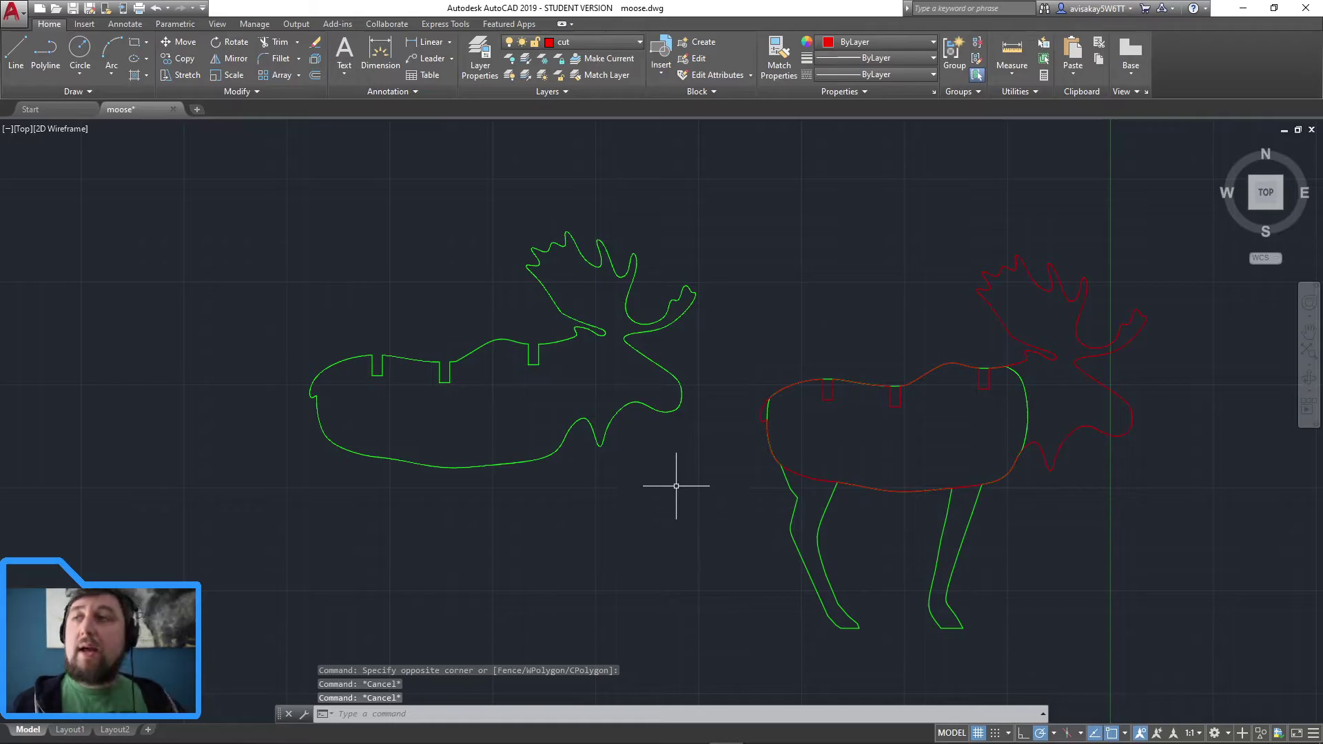
left_click(701, 534)
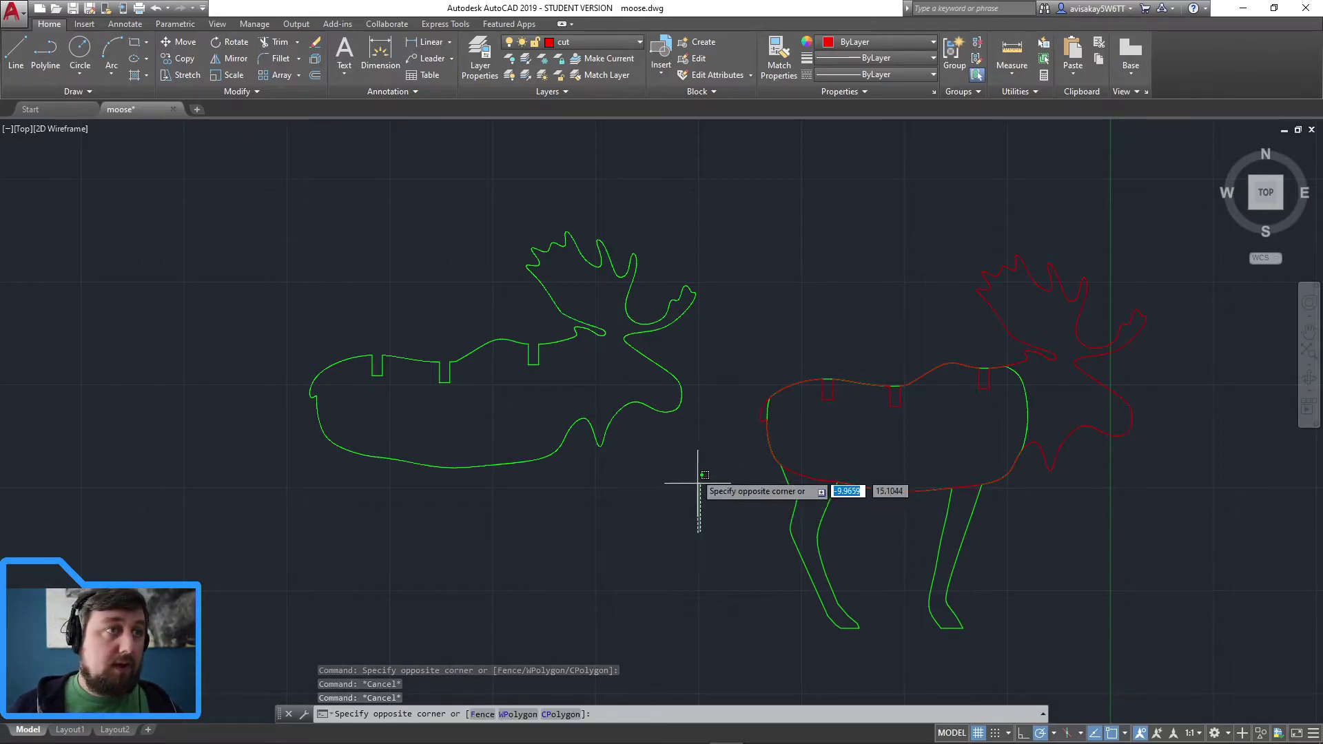
left_click(256, 196)
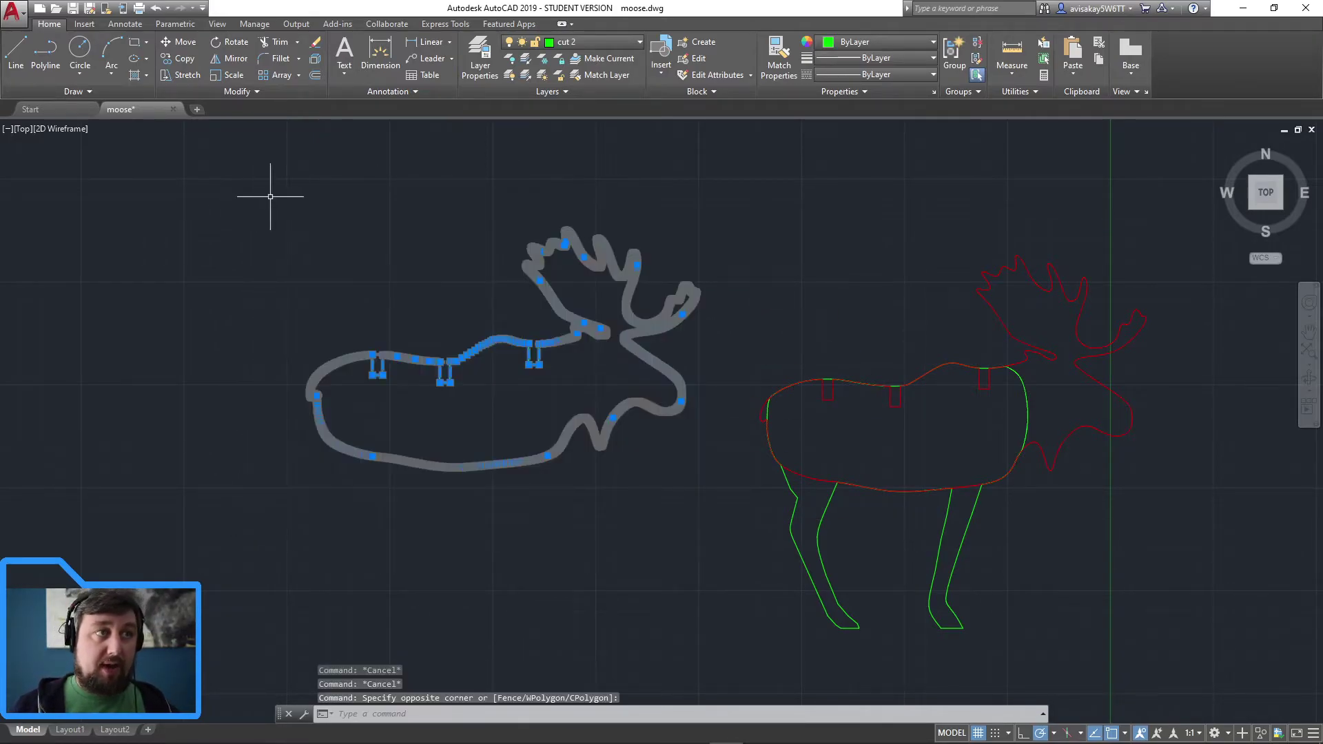
Start MOVE on the left copy from a notch corner, then cancel it.
mouse_move(696, 295)
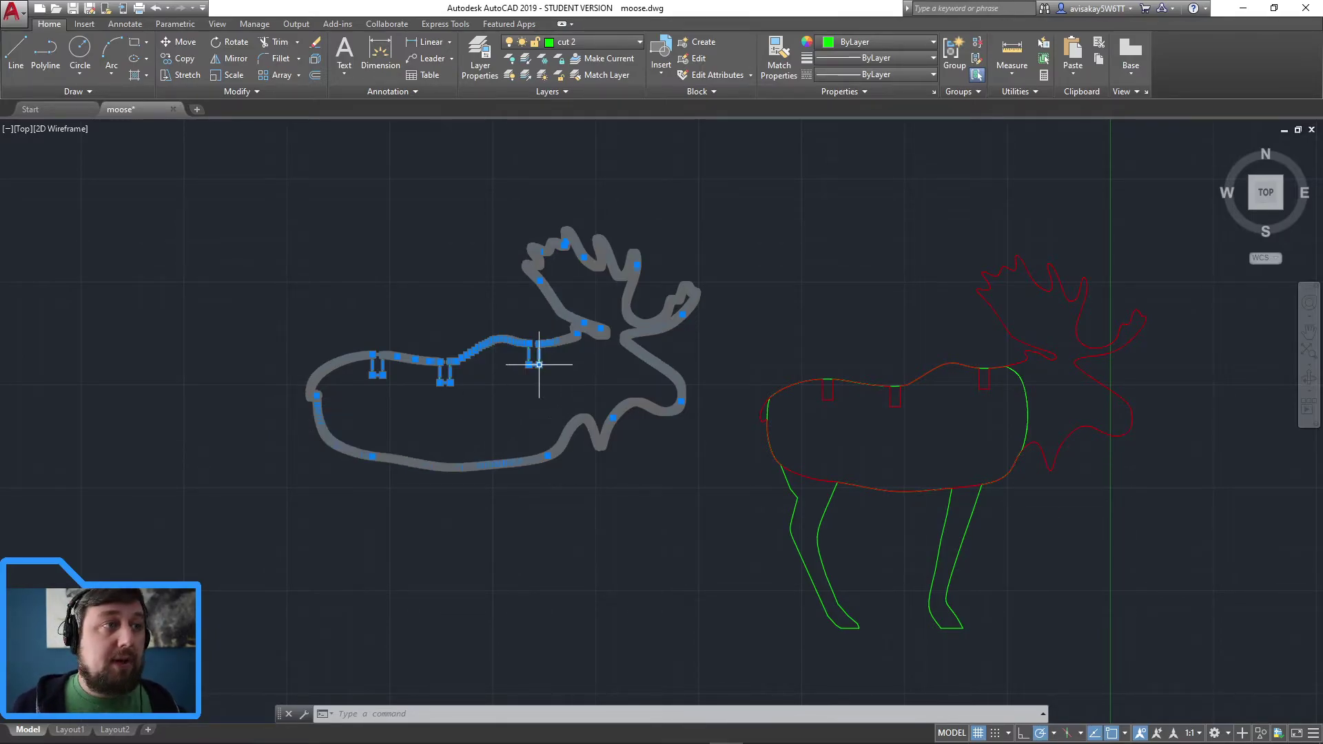
mouse_move(539, 364)
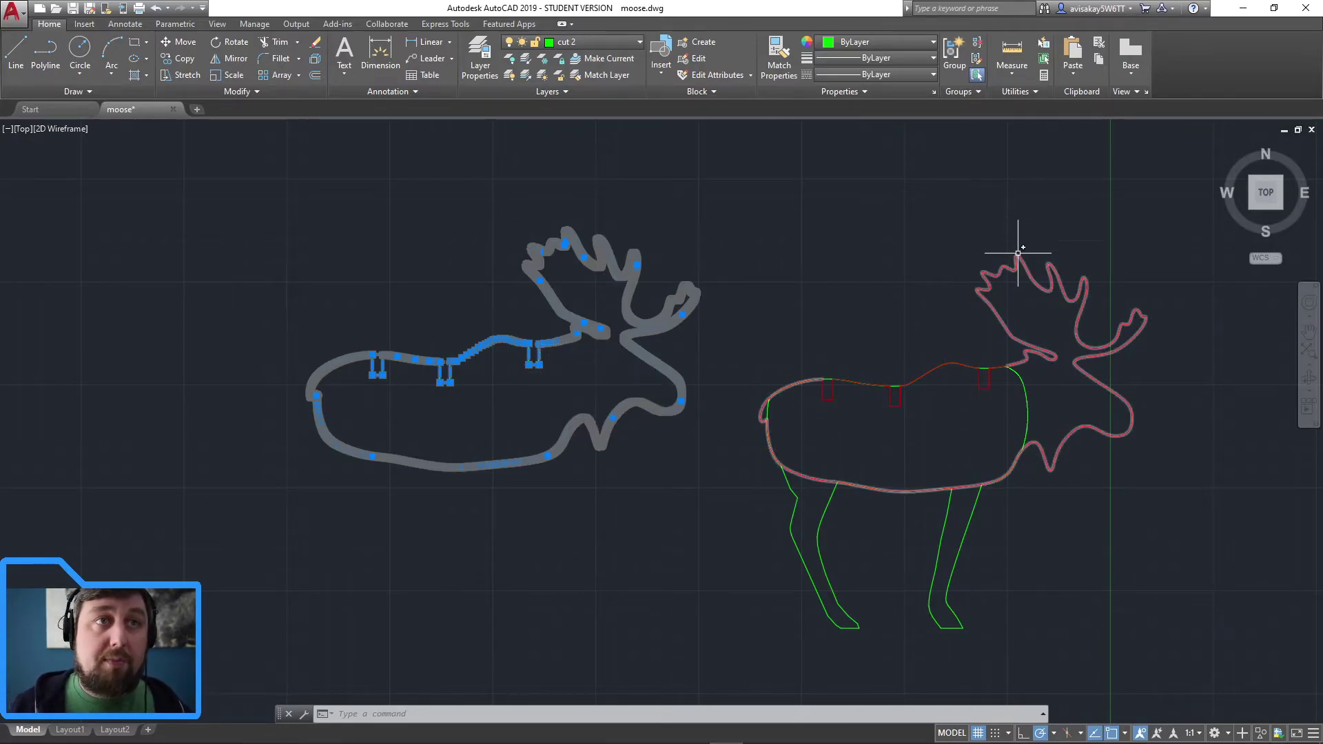
type("move")
key("Return")
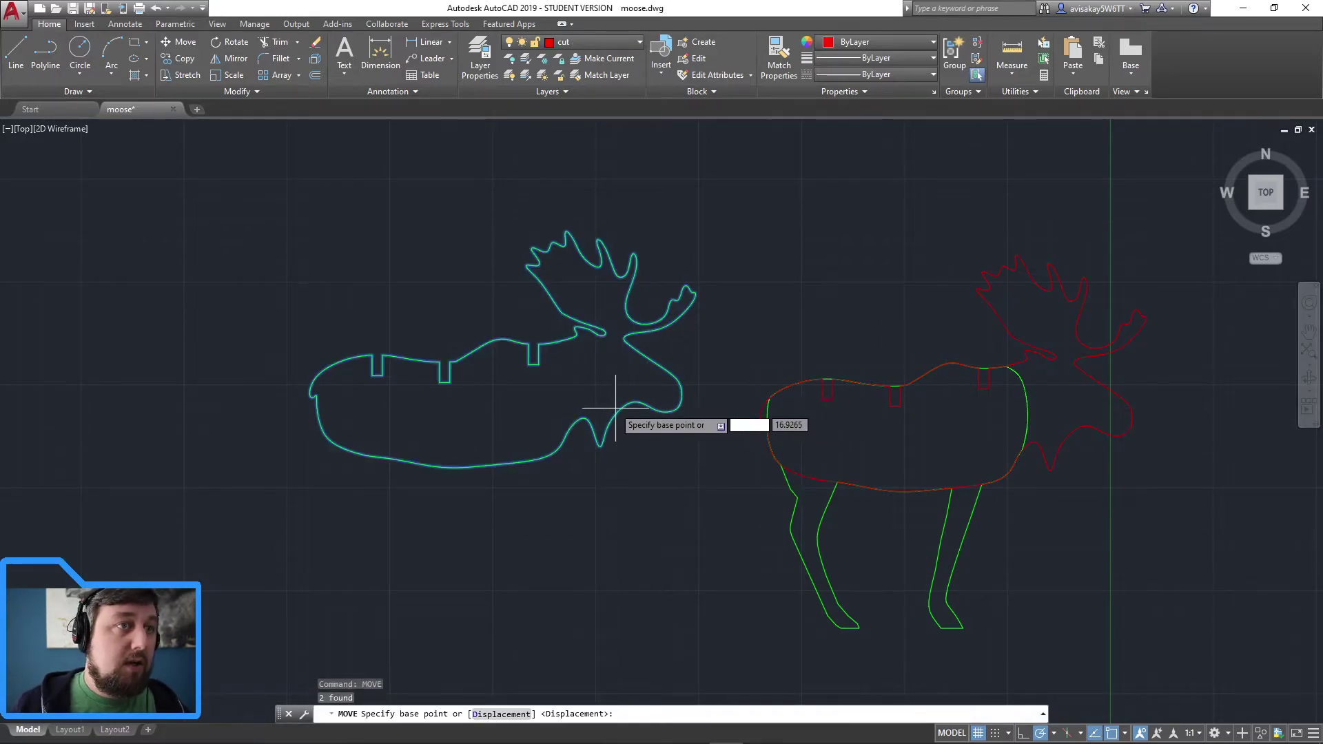
left_click(543, 365)
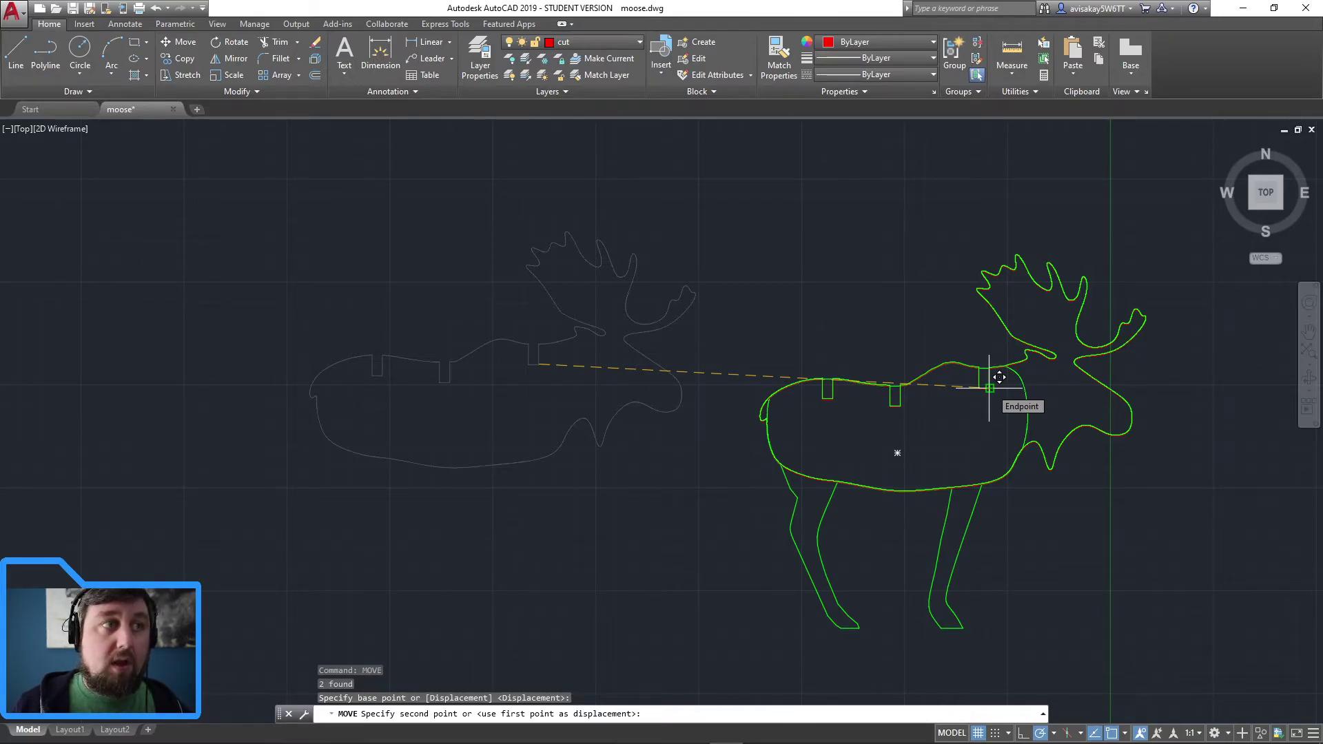
scroll(999, 377, "up", 2)
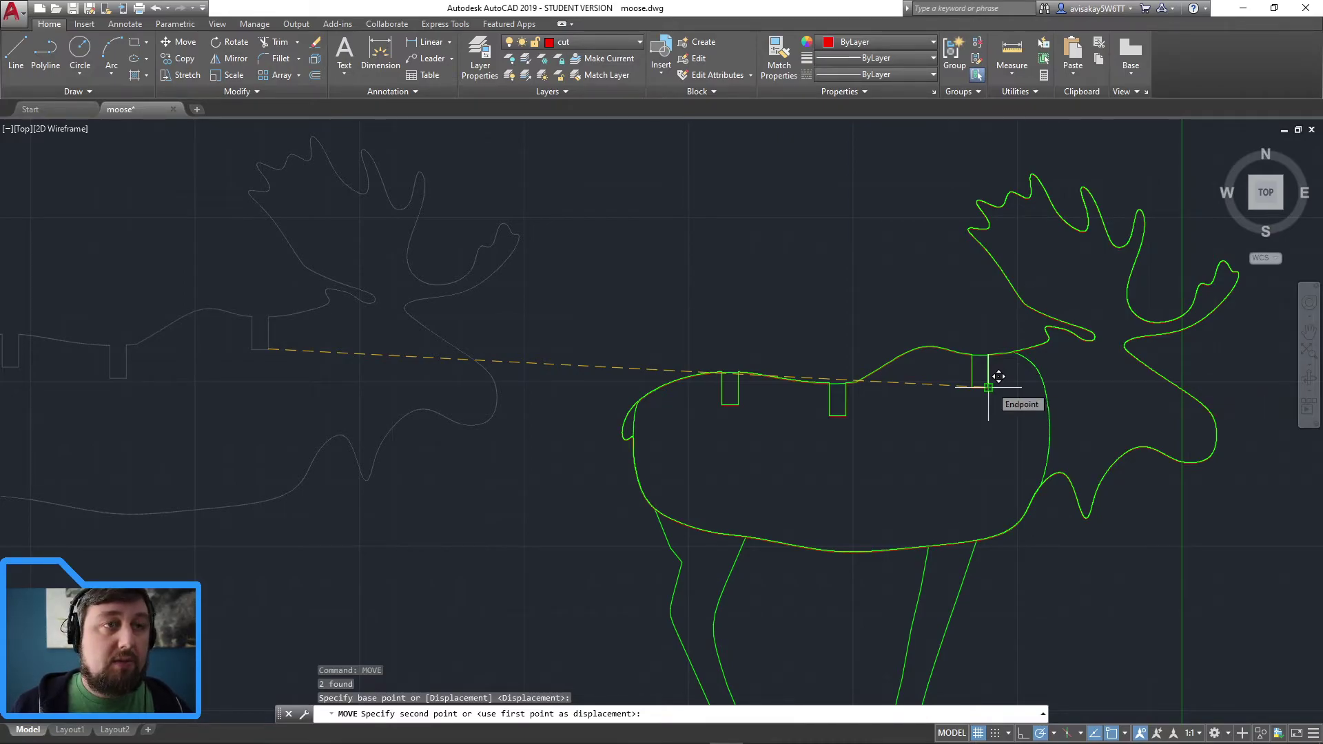
key("Escape")
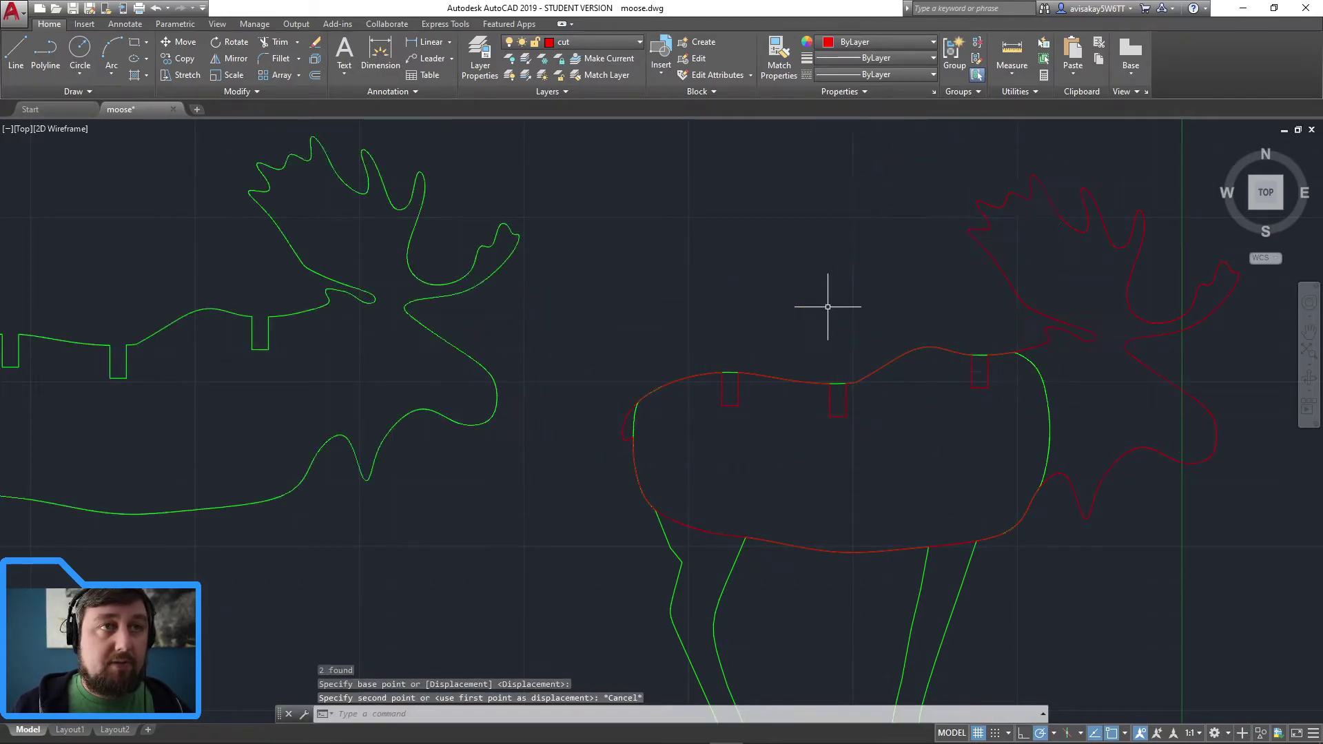
Crossing-select the left moose copy and delete it.
scroll(540, 434, "down", 3)
left_click(539, 487)
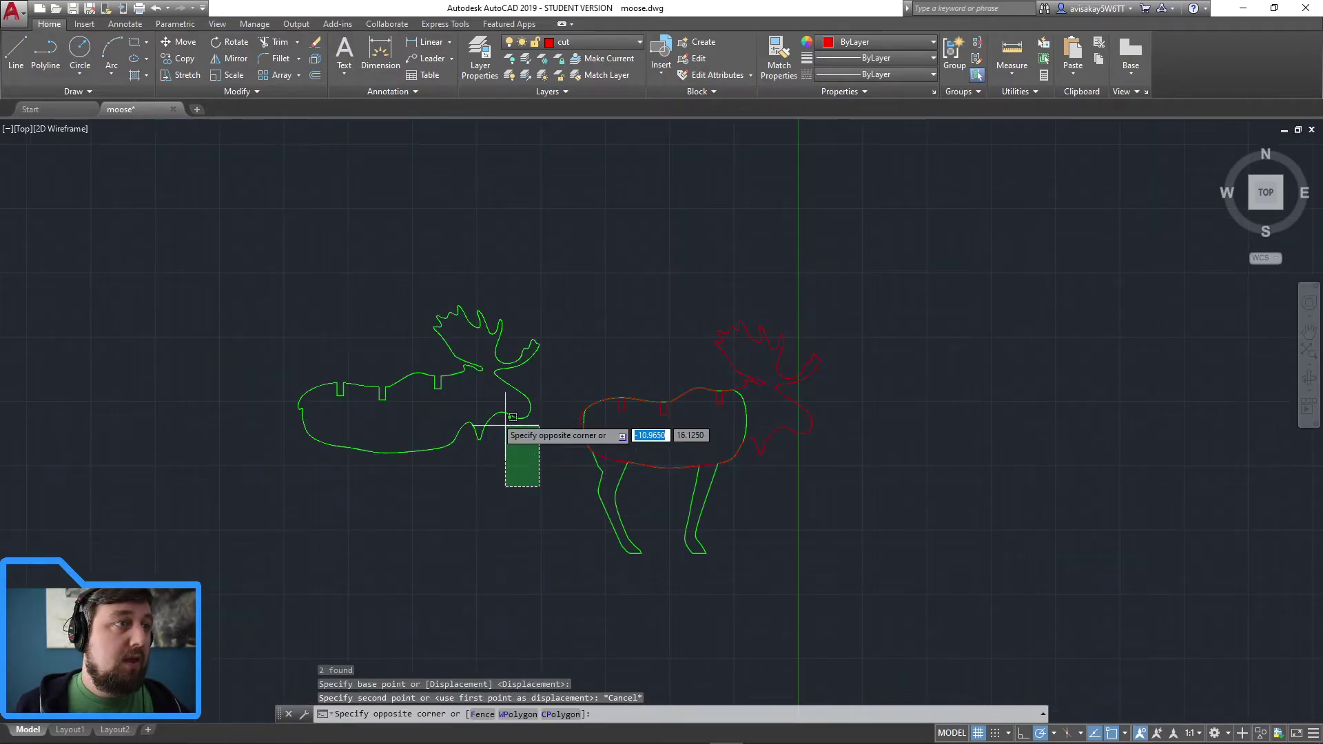
left_click(230, 282)
key("Delete")
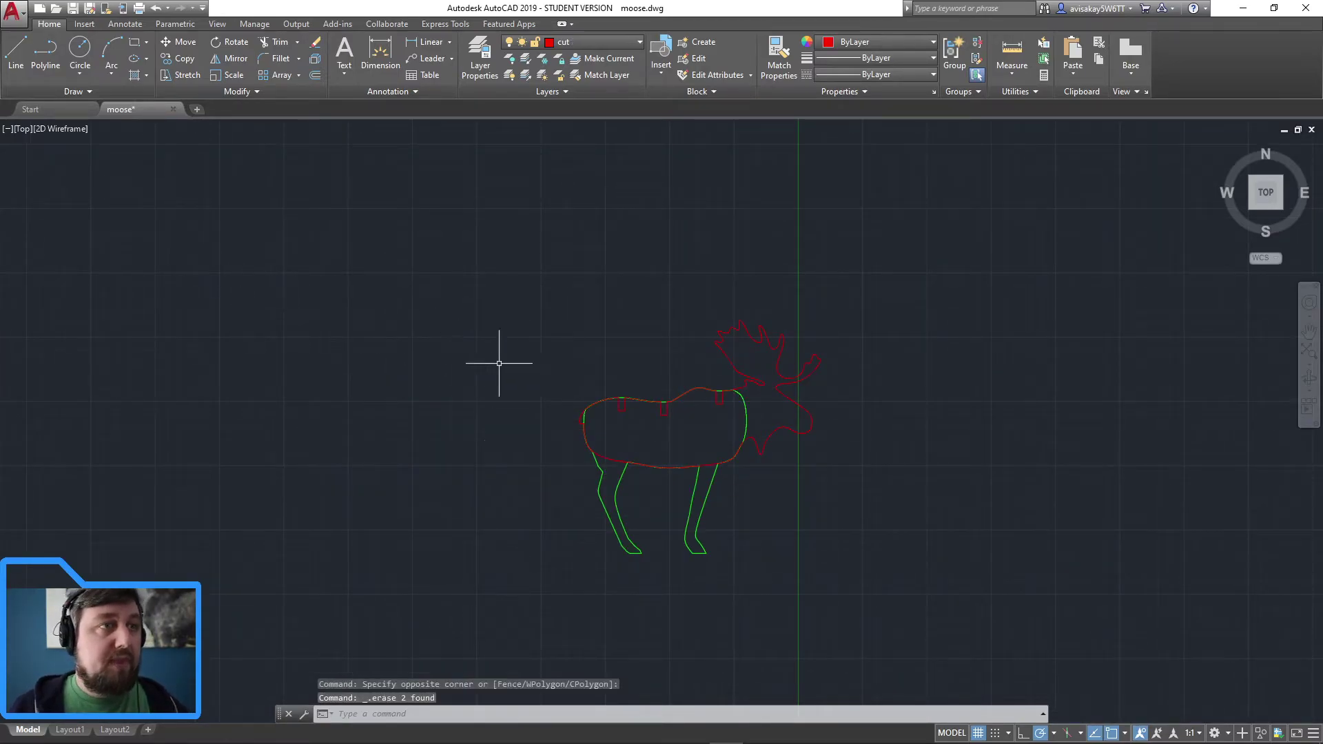
scroll(662, 405, "up", 4)
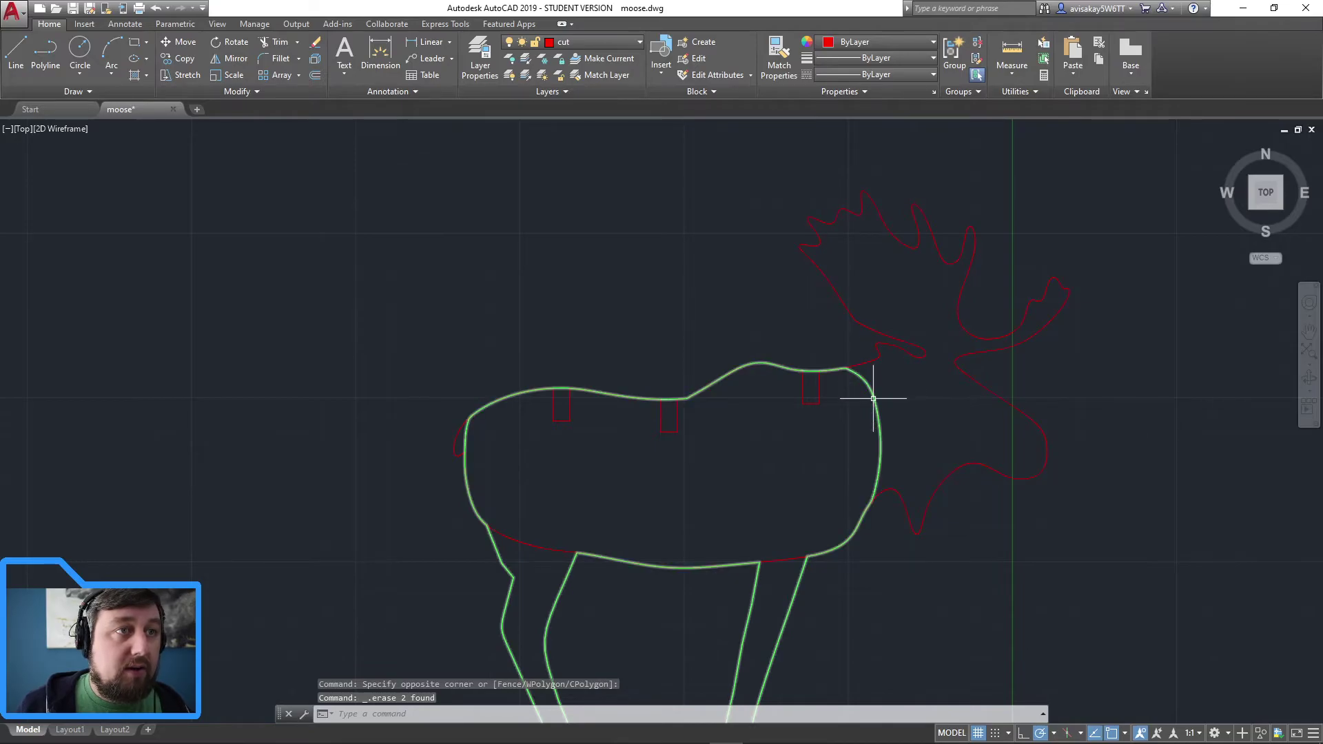
Turn layer 0 on, set cut 2 current, turn off layer cut, and centre the moose body.
left_click(582, 43)
left_click(511, 59)
left_click(610, 40)
left_click(610, 41)
left_click(597, 92)
left_click(598, 42)
left_click(511, 75)
scroll(772, 357, "down", 4)
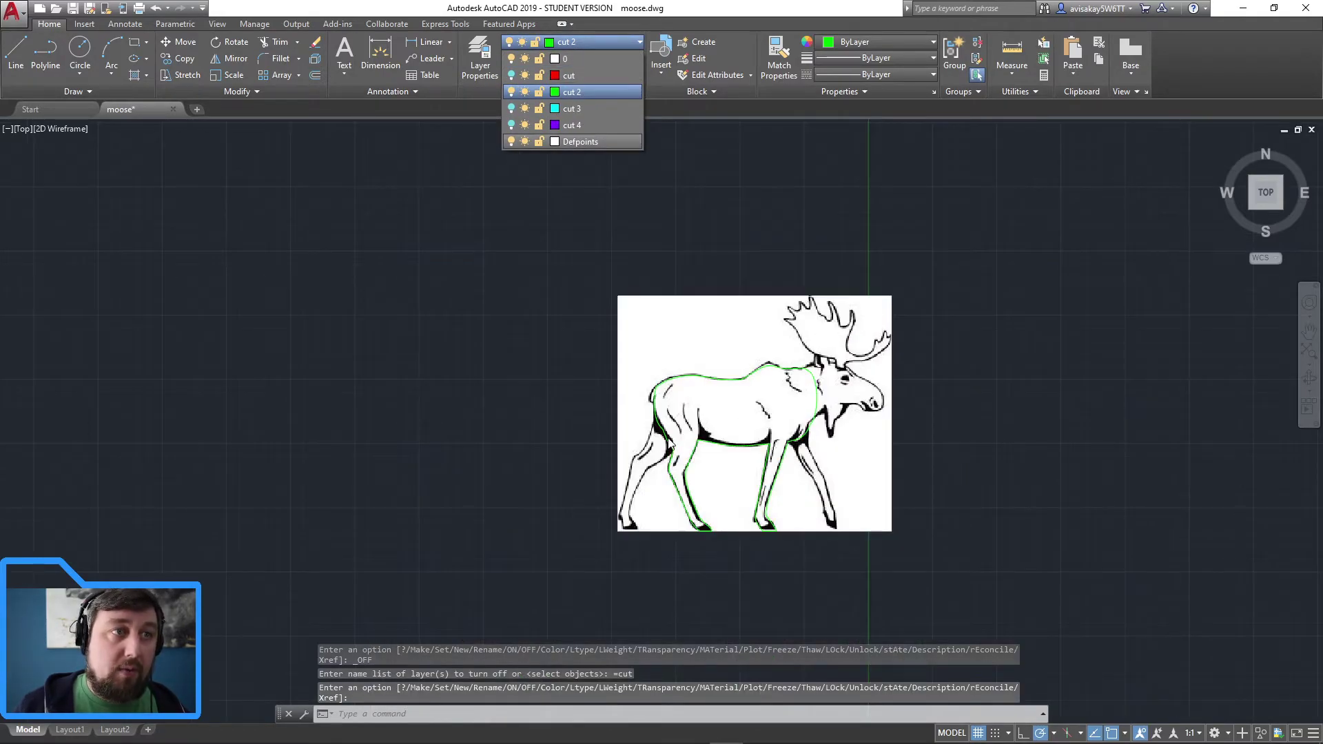
scroll(689, 489, "up", 4)
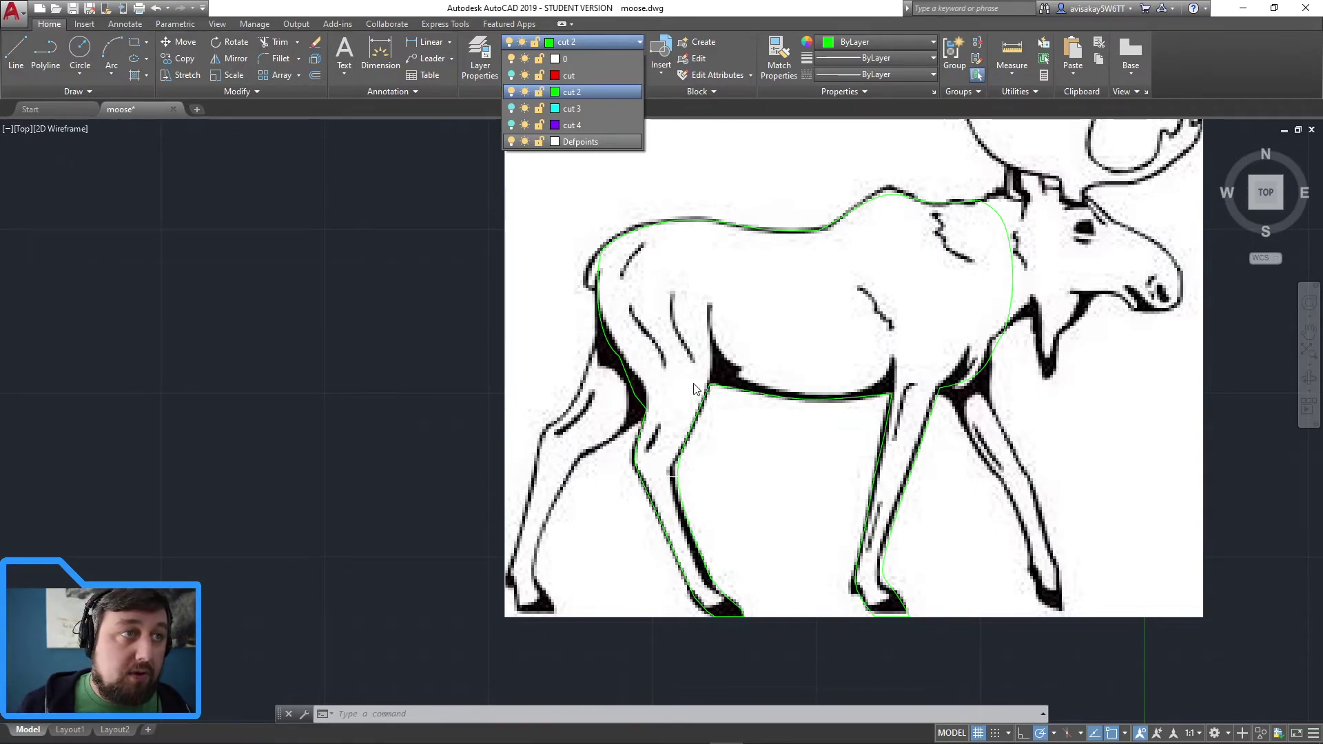
left_click(807, 458)
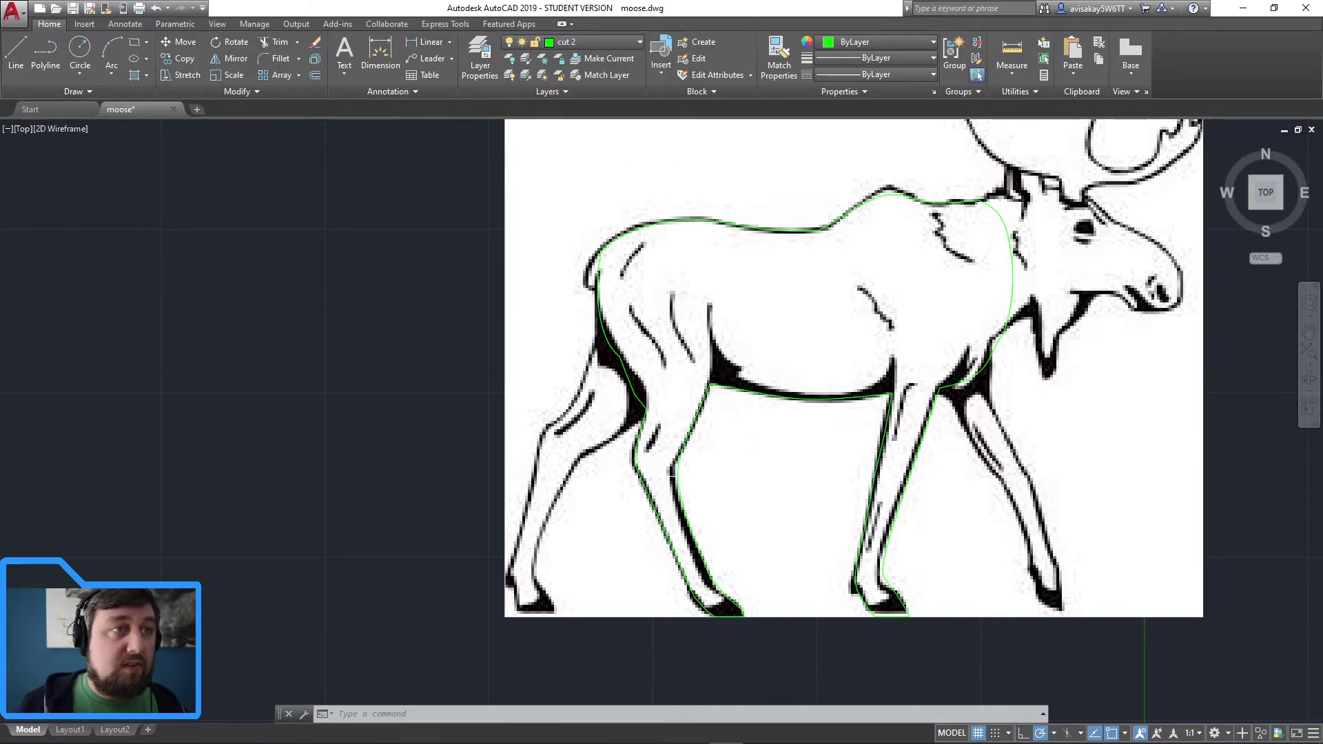
left_click_drag(781, 440, 727, 416)
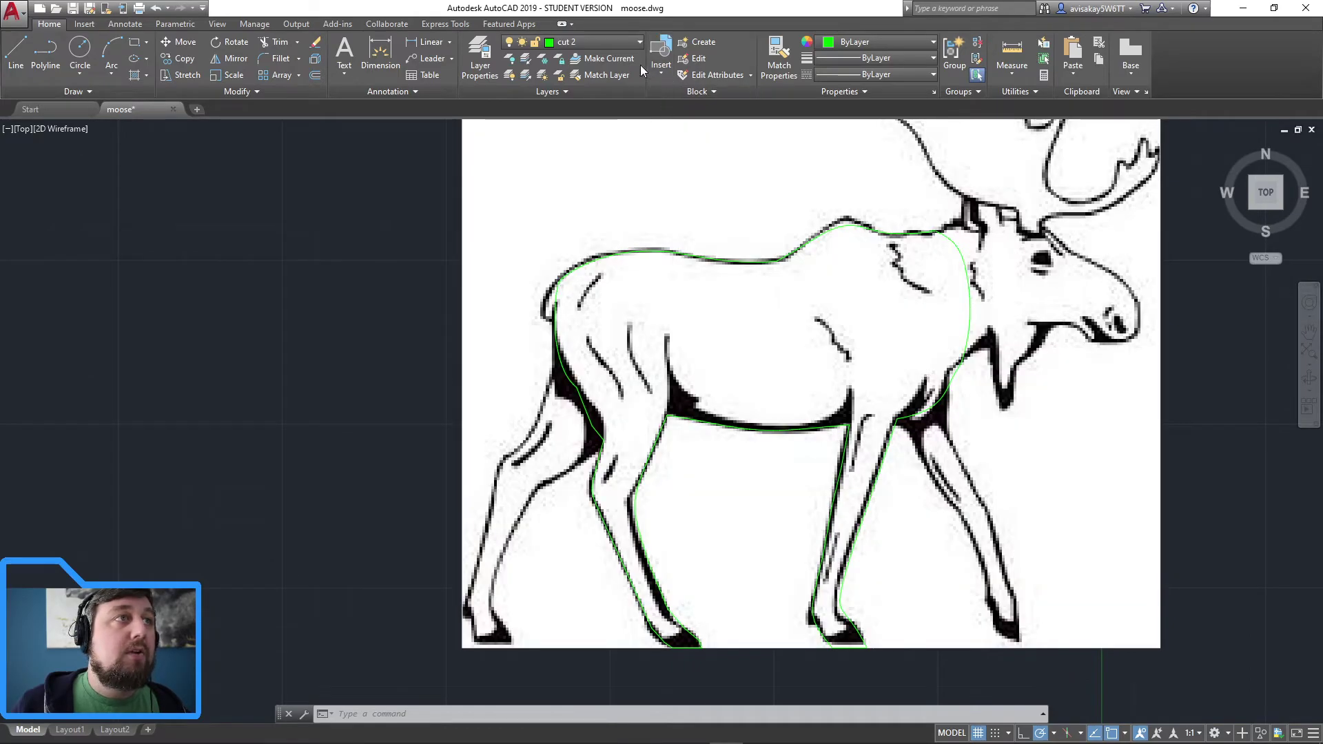
Turn on the cut 3 layer so the leg outlines appear, then pan the moose left.
left_click(614, 44)
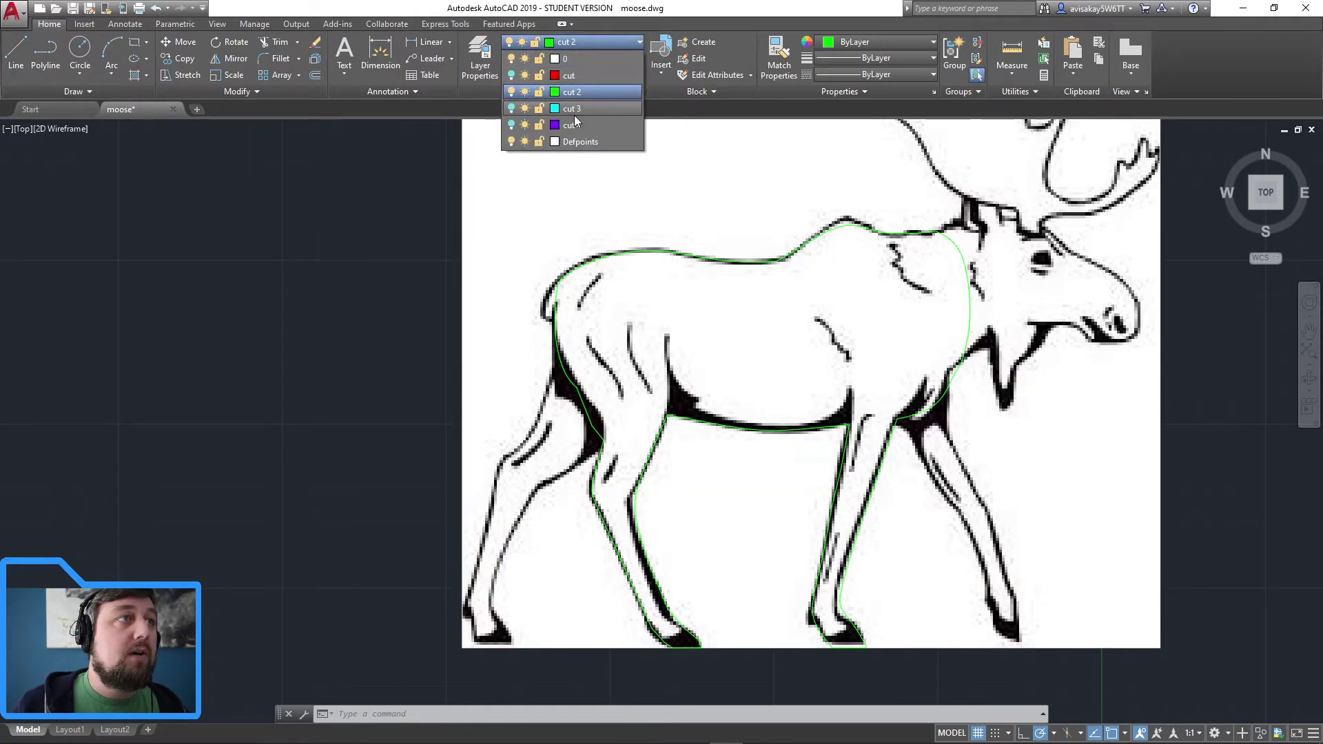
left_click(514, 109)
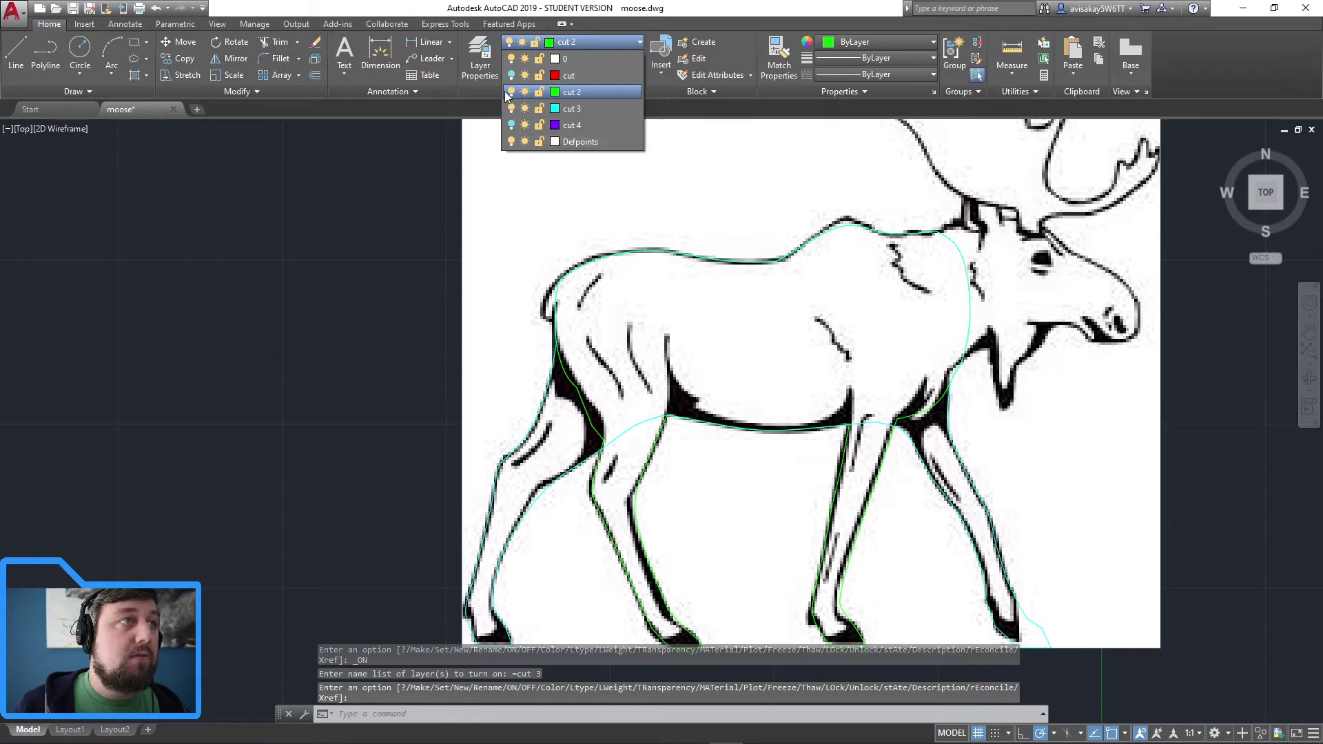
left_click(744, 219)
left_click(744, 219)
left_click(701, 210)
mouse_move(700, 210)
middle_mouse_down()
mouse_move(677, 211)
mouse_move(676, 224)
middle_mouse_up()
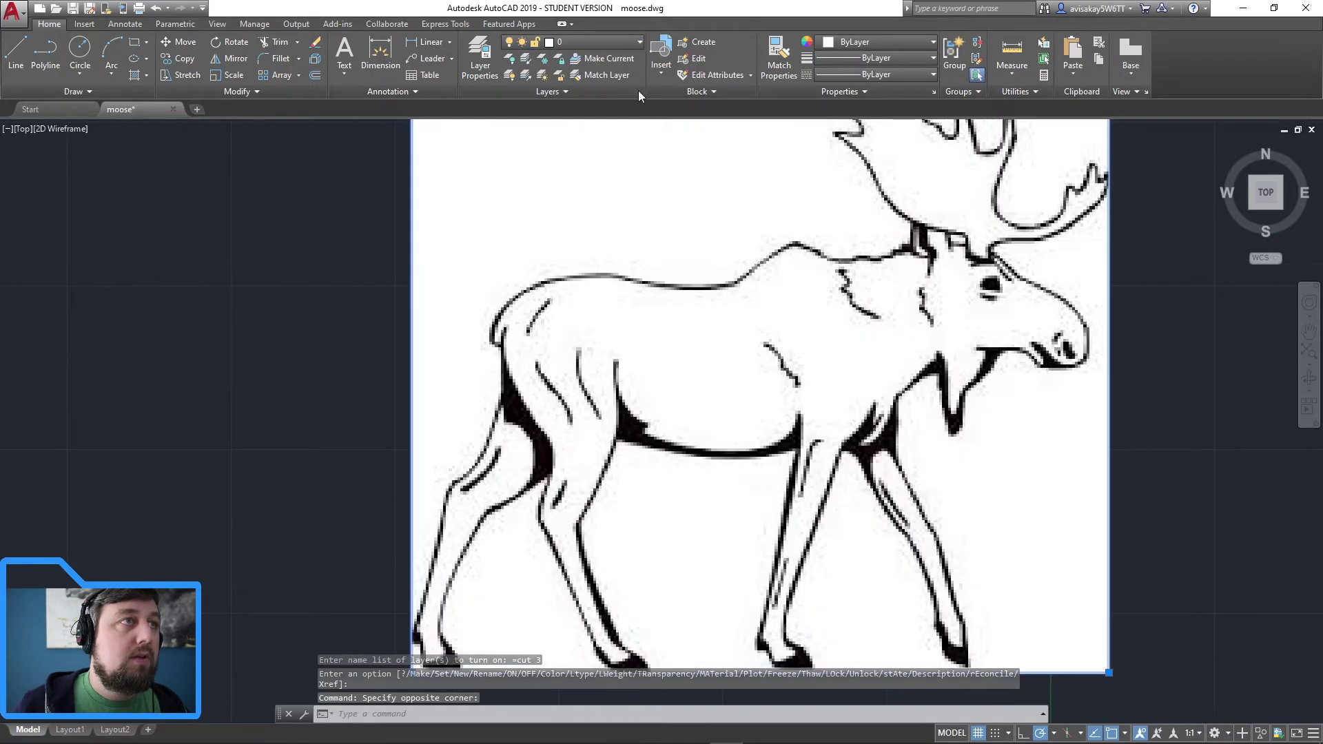
Turn off layer 0 to hide the moose reference image and shift the view up.
left_click(524, 42)
left_click(511, 60)
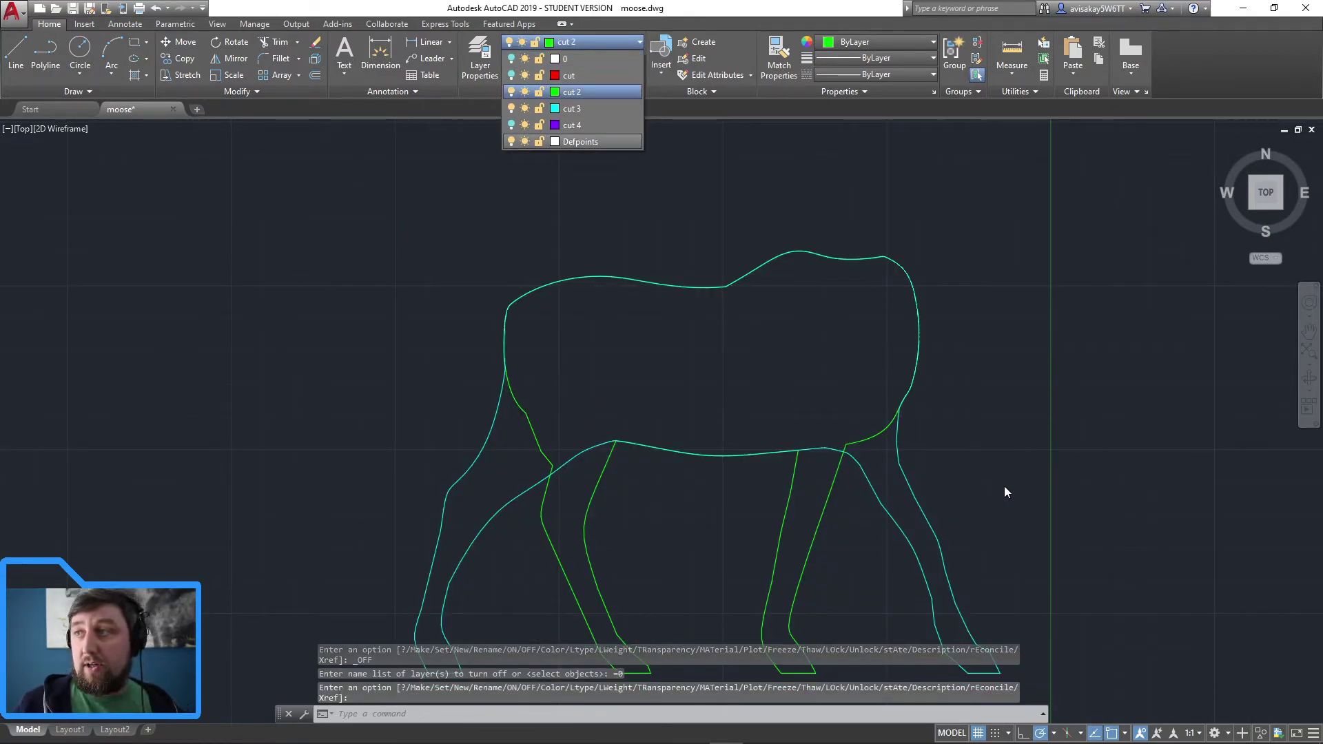
left_click(1024, 468)
middle_click_drag(1000, 413, 999, 328)
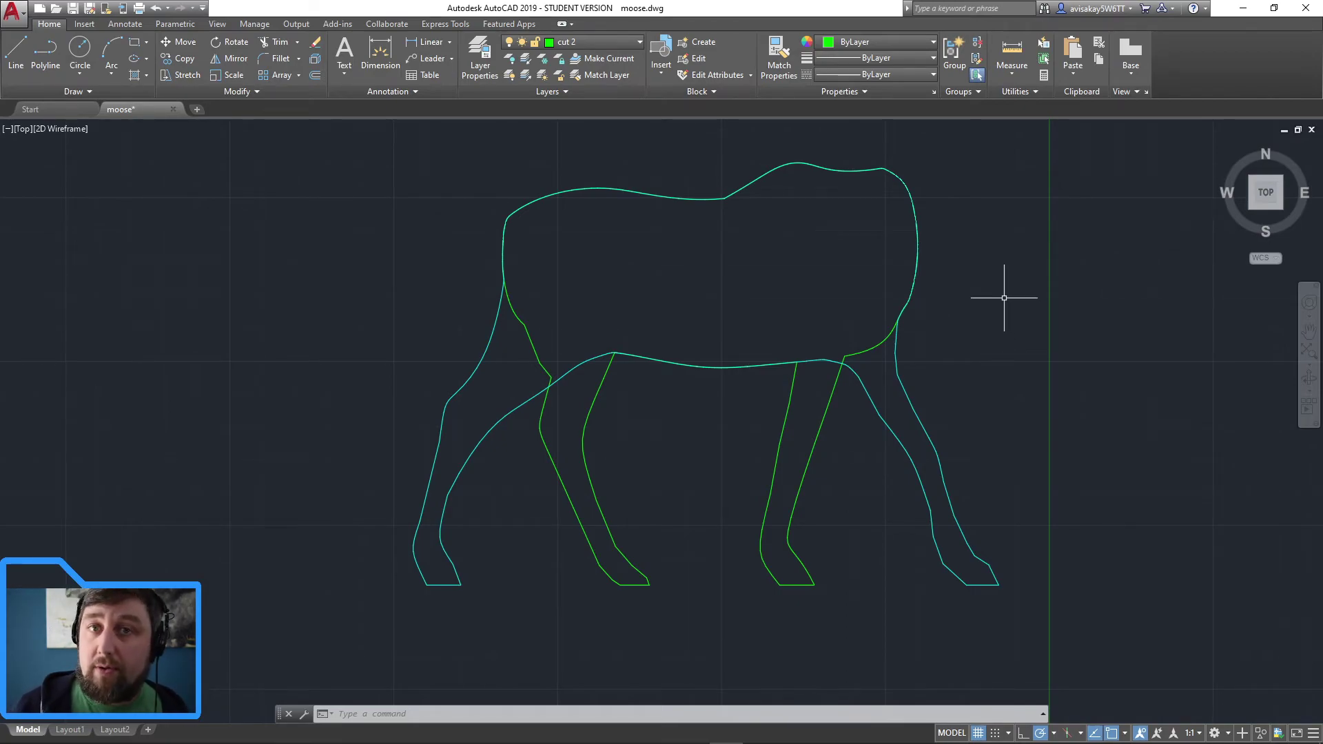
Turn on the cut layer so the red body and antler outline shows.
scroll(990, 297, "down", 4)
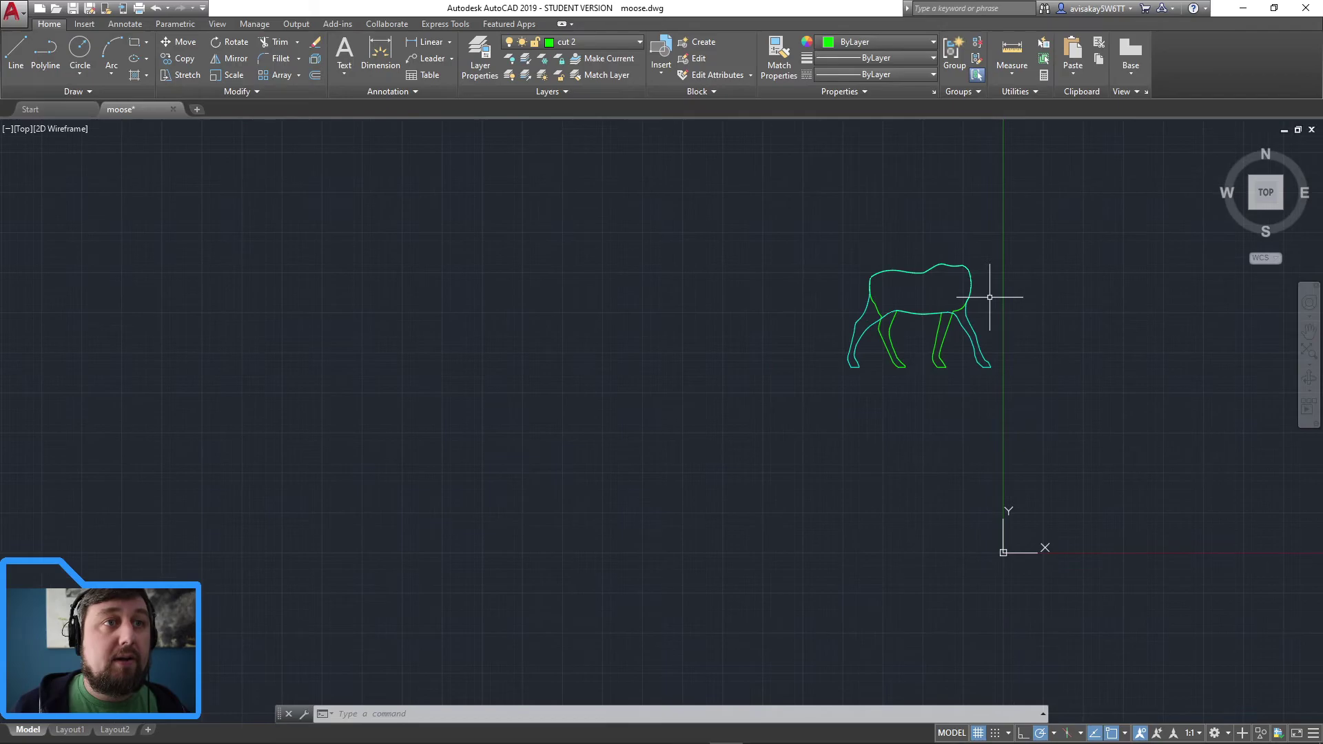
mouse_move(989, 297)
middle_mouse_down()
mouse_move(693, 353)
mouse_move(749, 365)
mouse_move(700, 381)
middle_mouse_up()
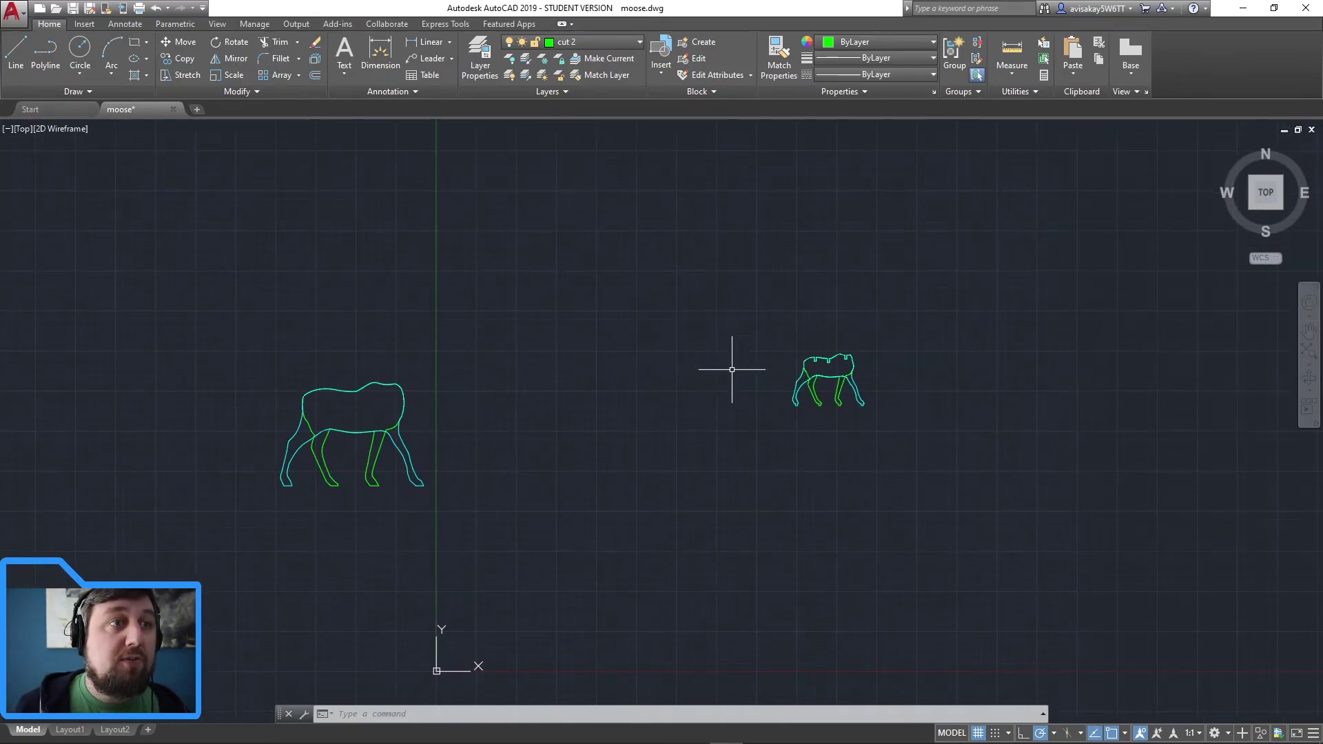
left_click(600, 42)
left_click(511, 74)
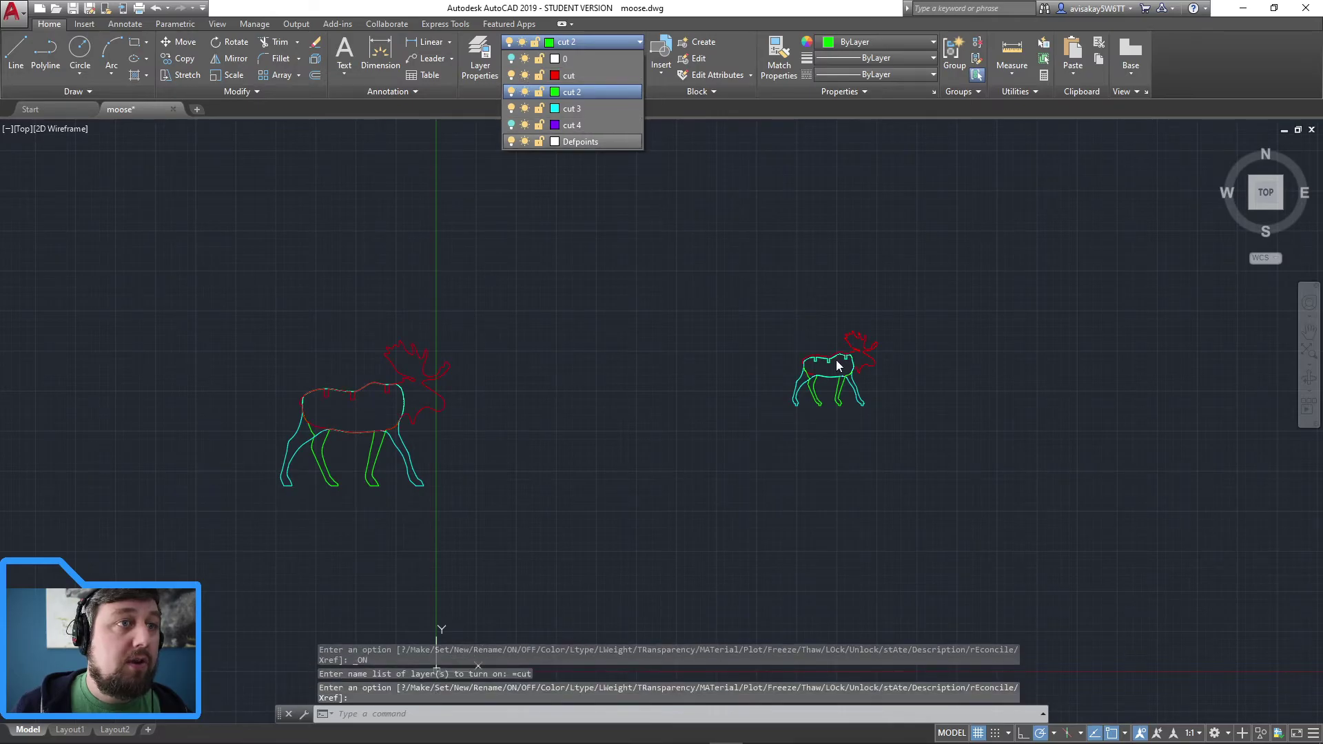
scroll(838, 363, "up", 8)
scroll(838, 359, "up", 2)
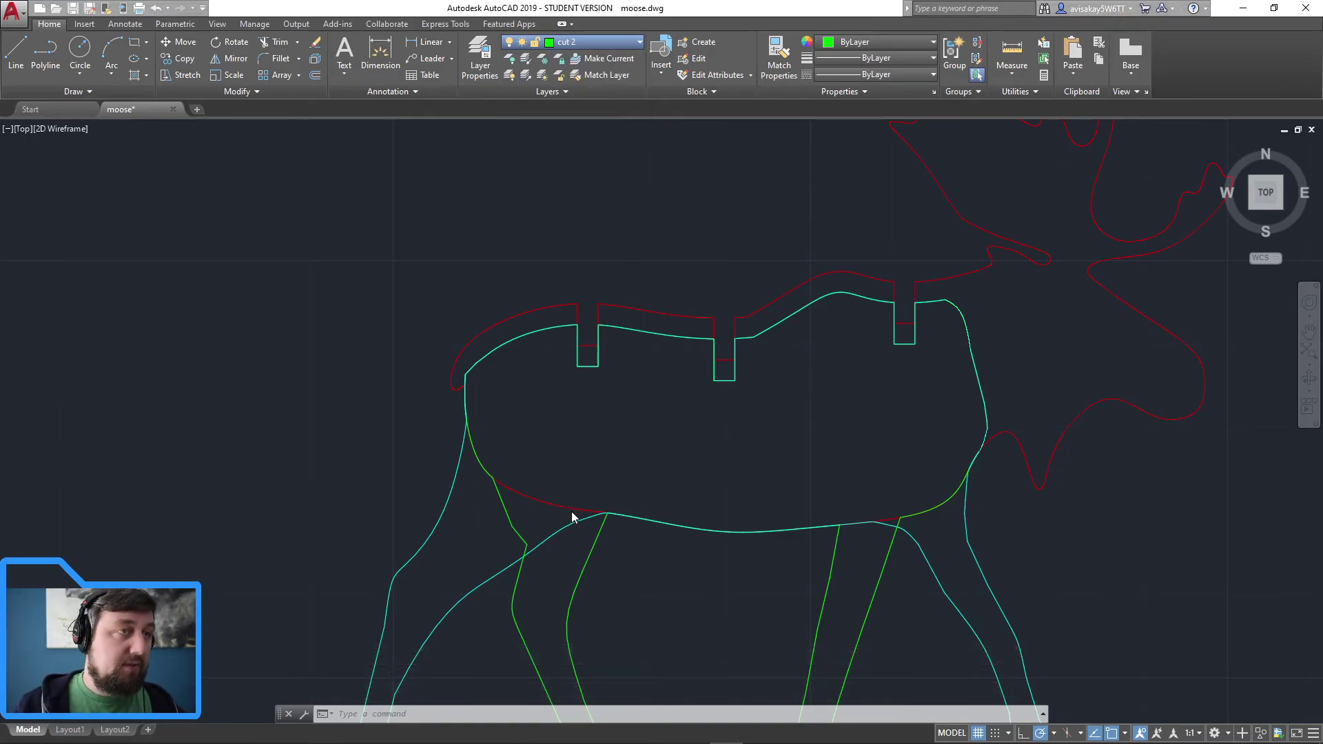
Switch to the browser's 'laser cut animals' Google Images results.
key("alt+Tab")
key("alt+Tab")
key("alt+Tab")
key("alt+Tab")
key("alt+Tab")
key("alt+Tab")
key("alt+Tab")
key("alt+Tab")
key("alt+Tab")
key("alt+Tab")
key("alt+Tab")
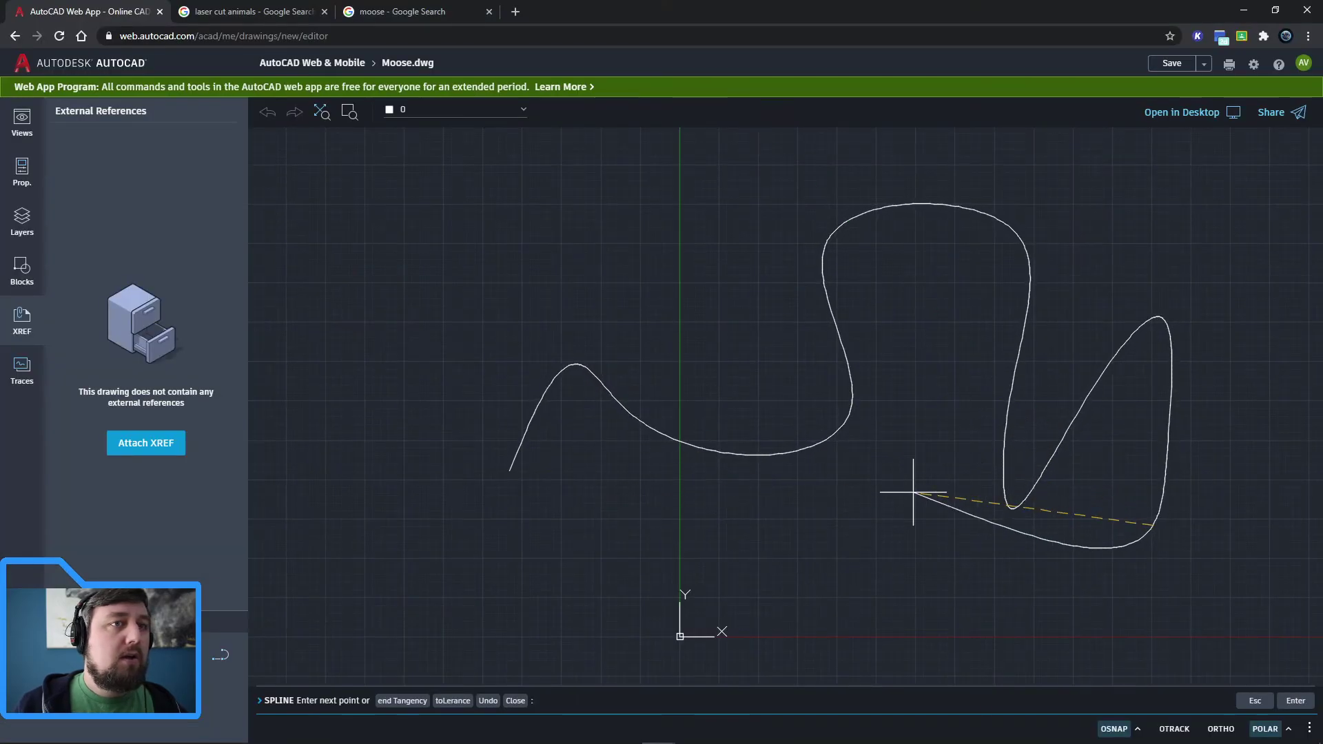
left_click(911, 487)
key("Escape")
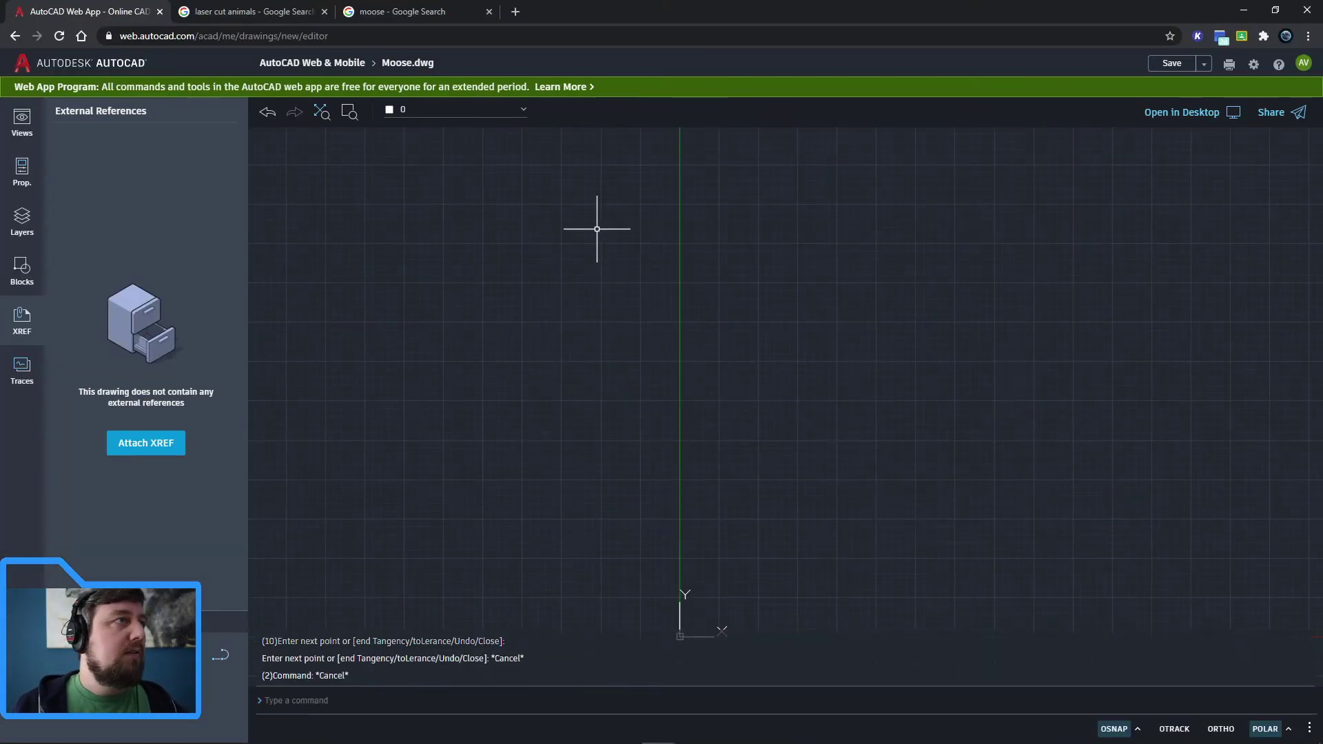
left_click(253, 12)
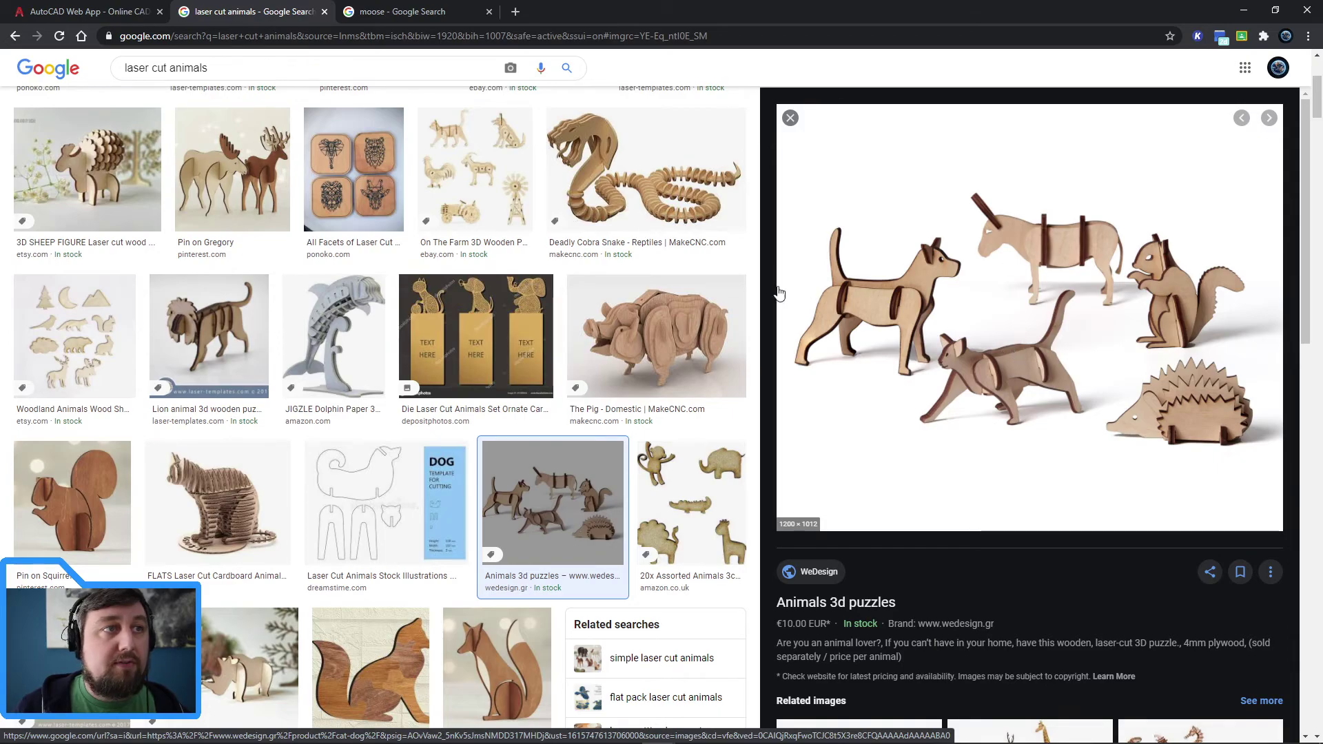
Scroll the image results and preview the 'Laser Cut Animals - Collections' elephant.
scroll(561, 414, "down", 2)
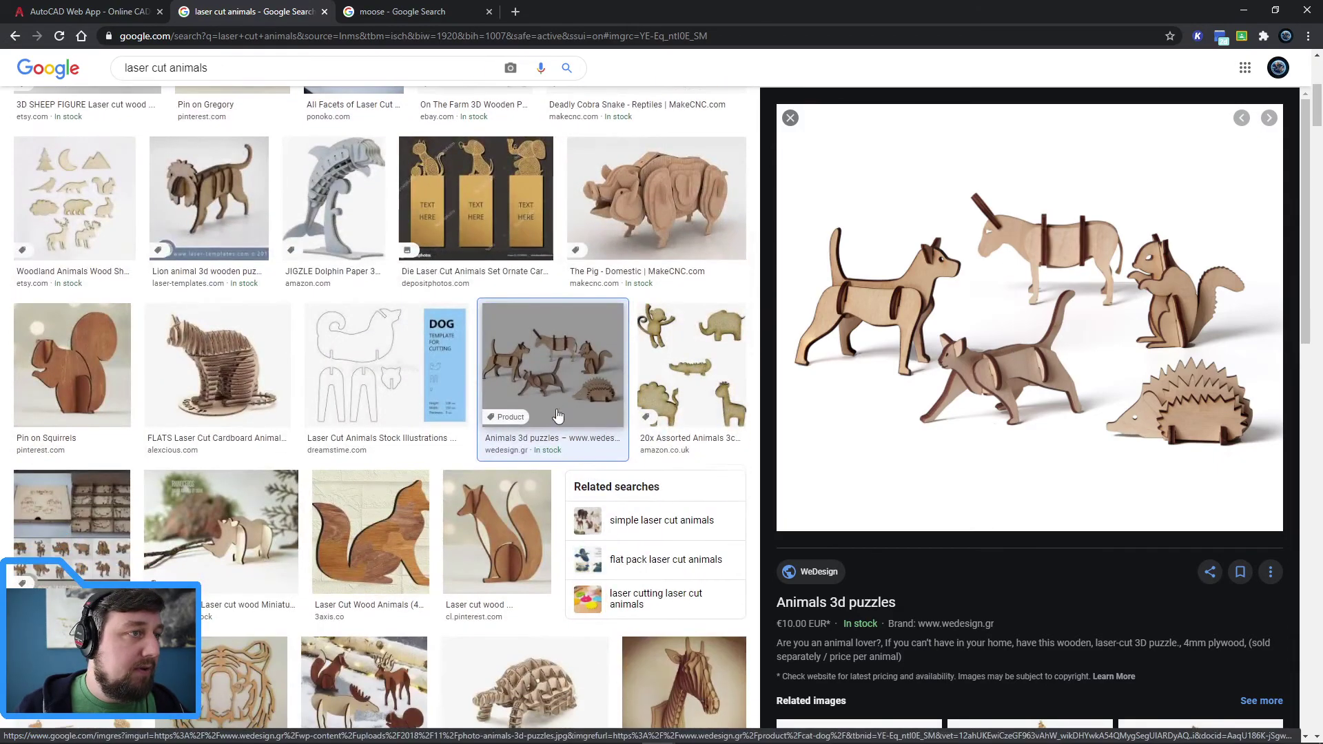
scroll(560, 420, "down", 8)
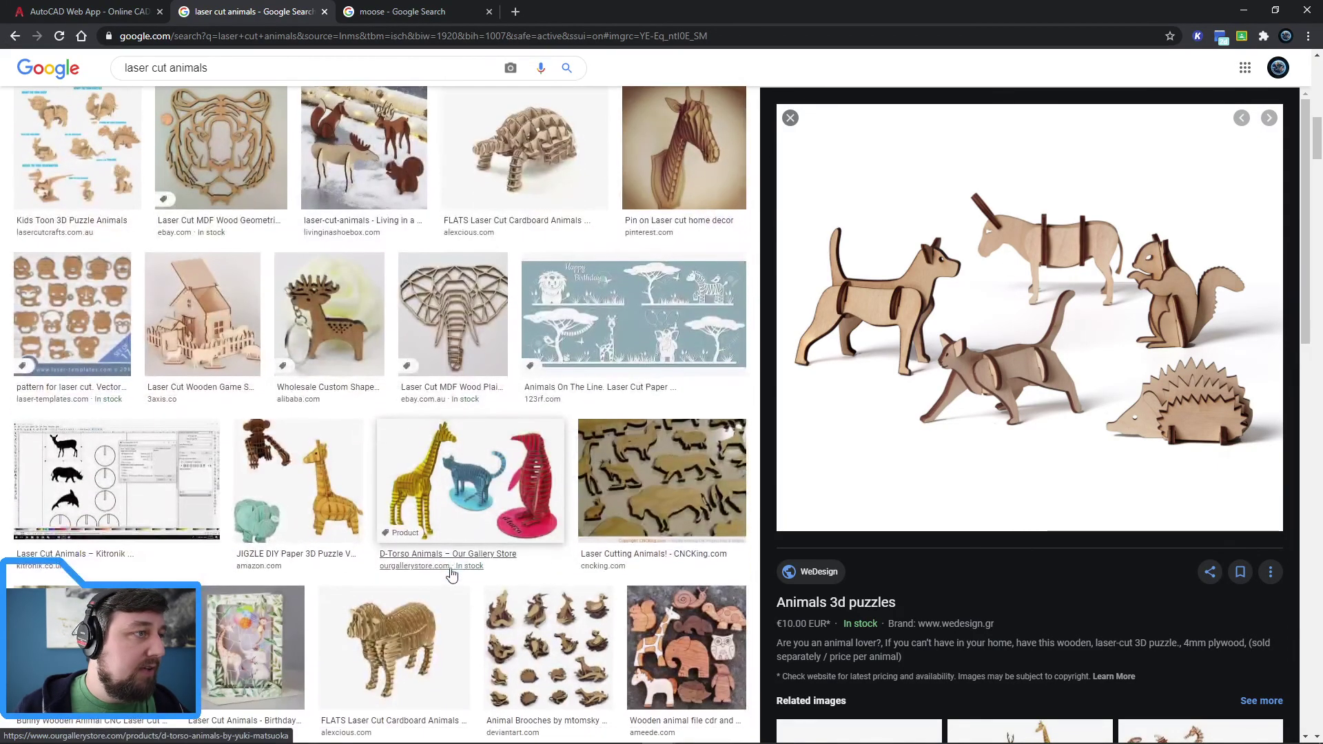
scroll(451, 574, "down", 3)
left_click(455, 589)
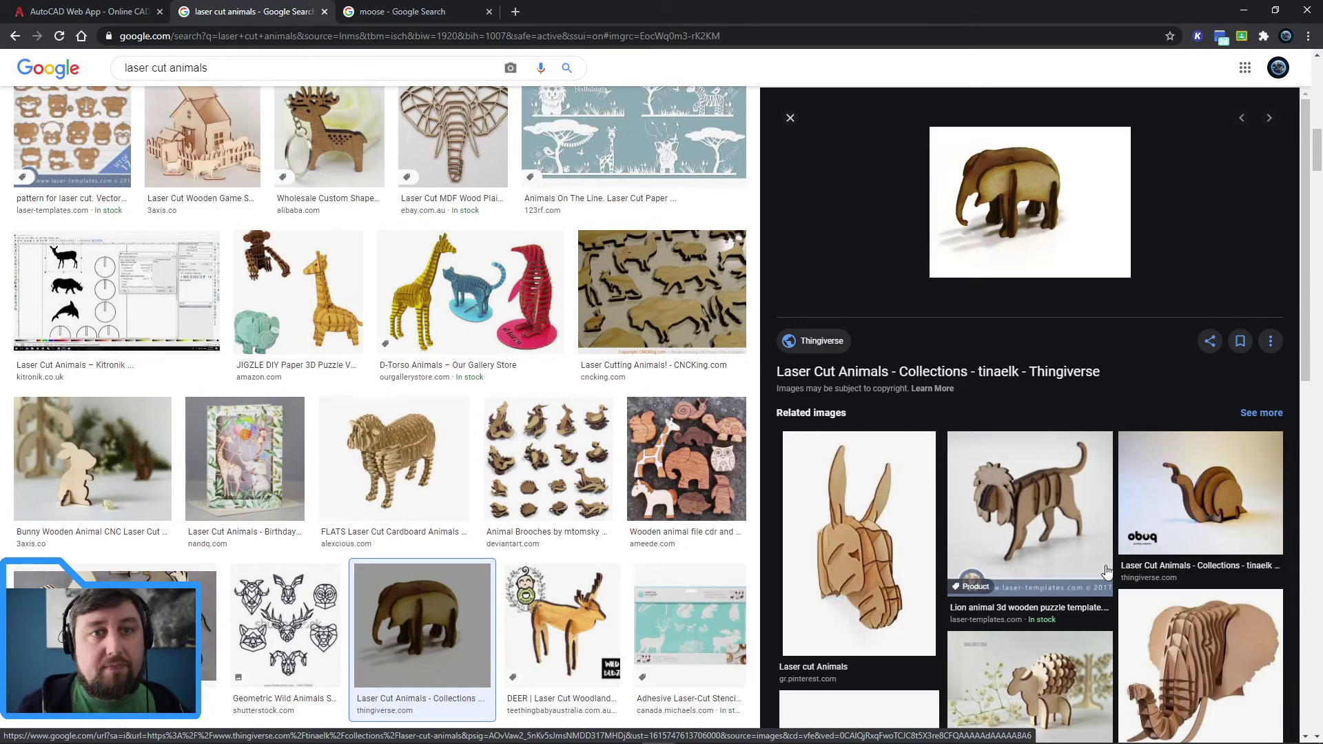
Browse the related laser-cut animal images, then return to AutoCAD.
scroll(1093, 581, "down", 3)
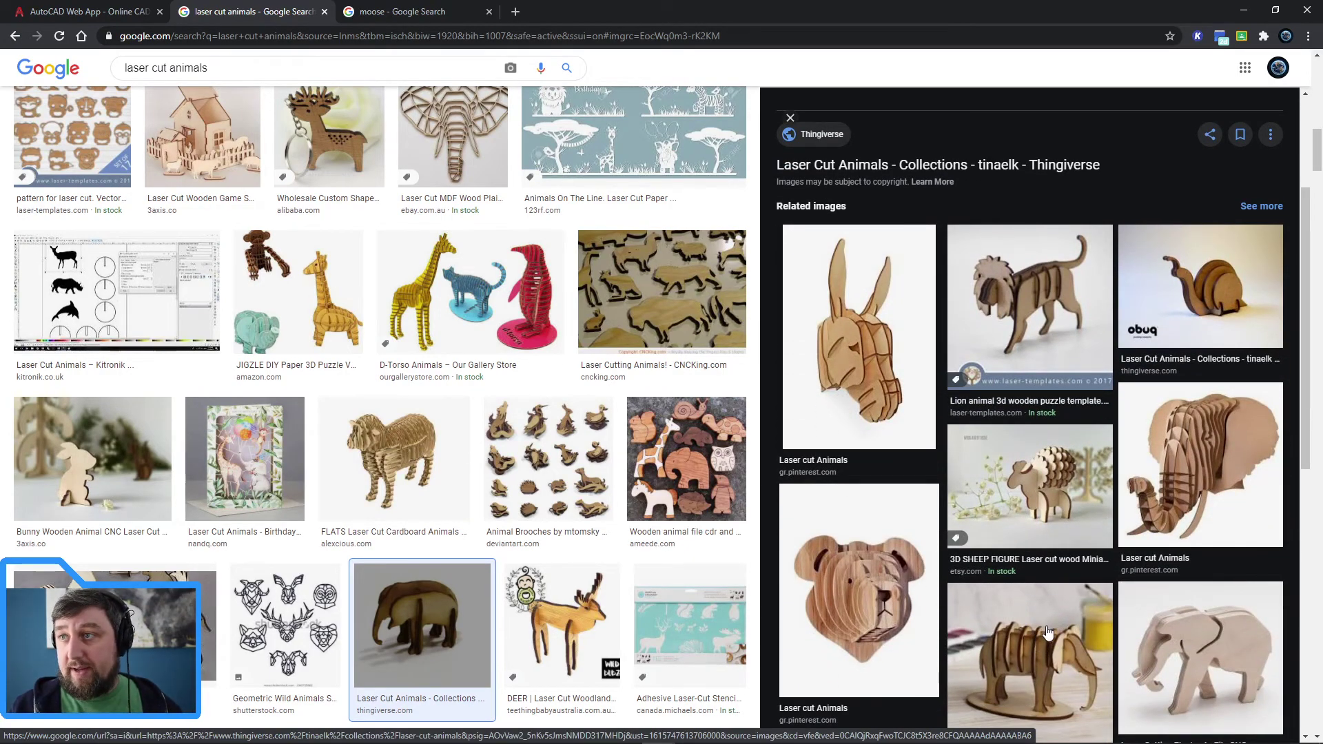
scroll(1047, 631, "down", 5)
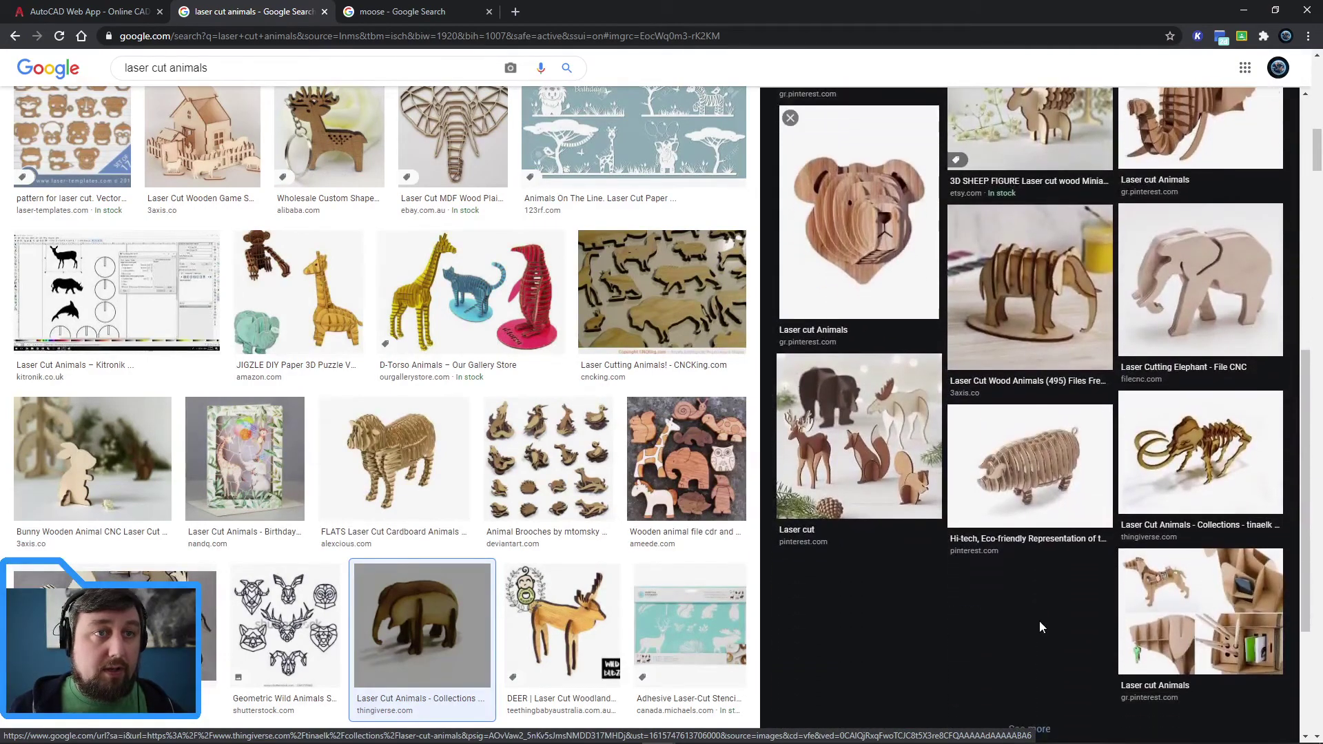
scroll(1039, 621, "down", 2)
key("alt+Tab")
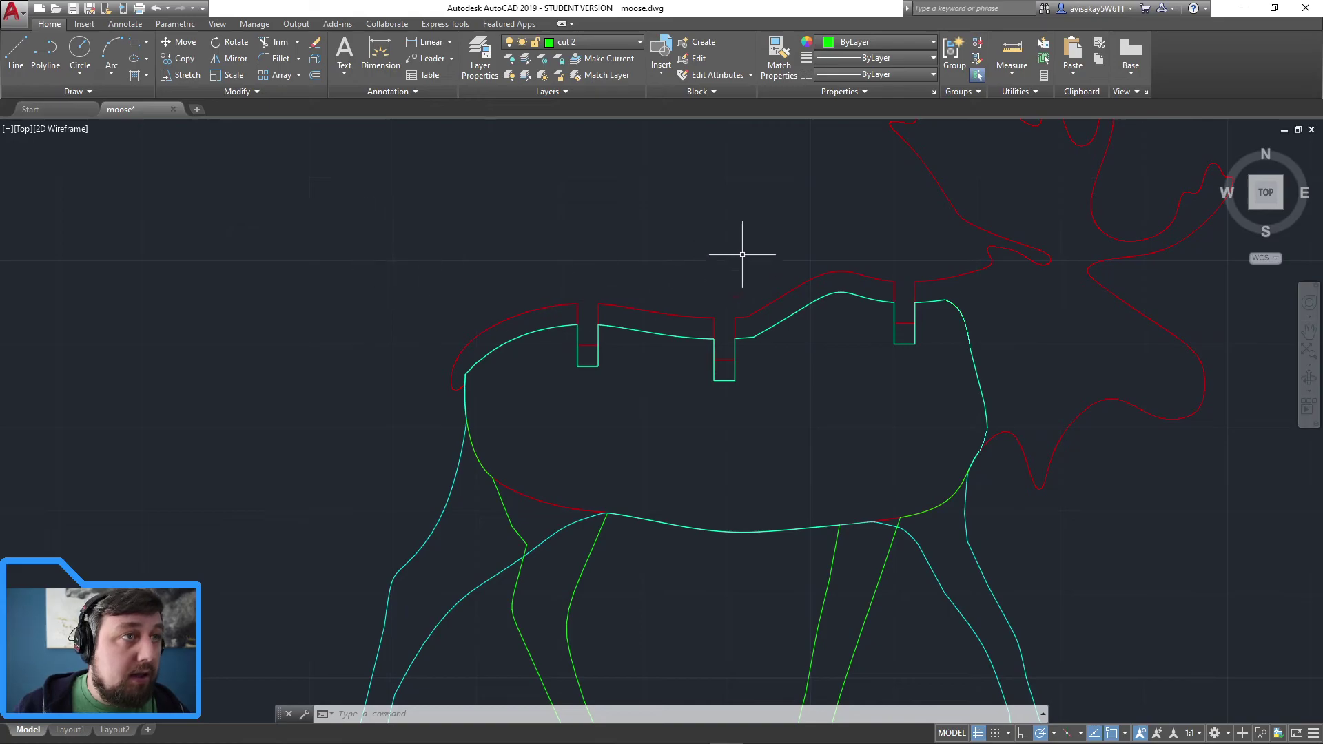
Frame the larger moose and crossing-select its outlines, then clear the selection.
mouse_move(952, 275)
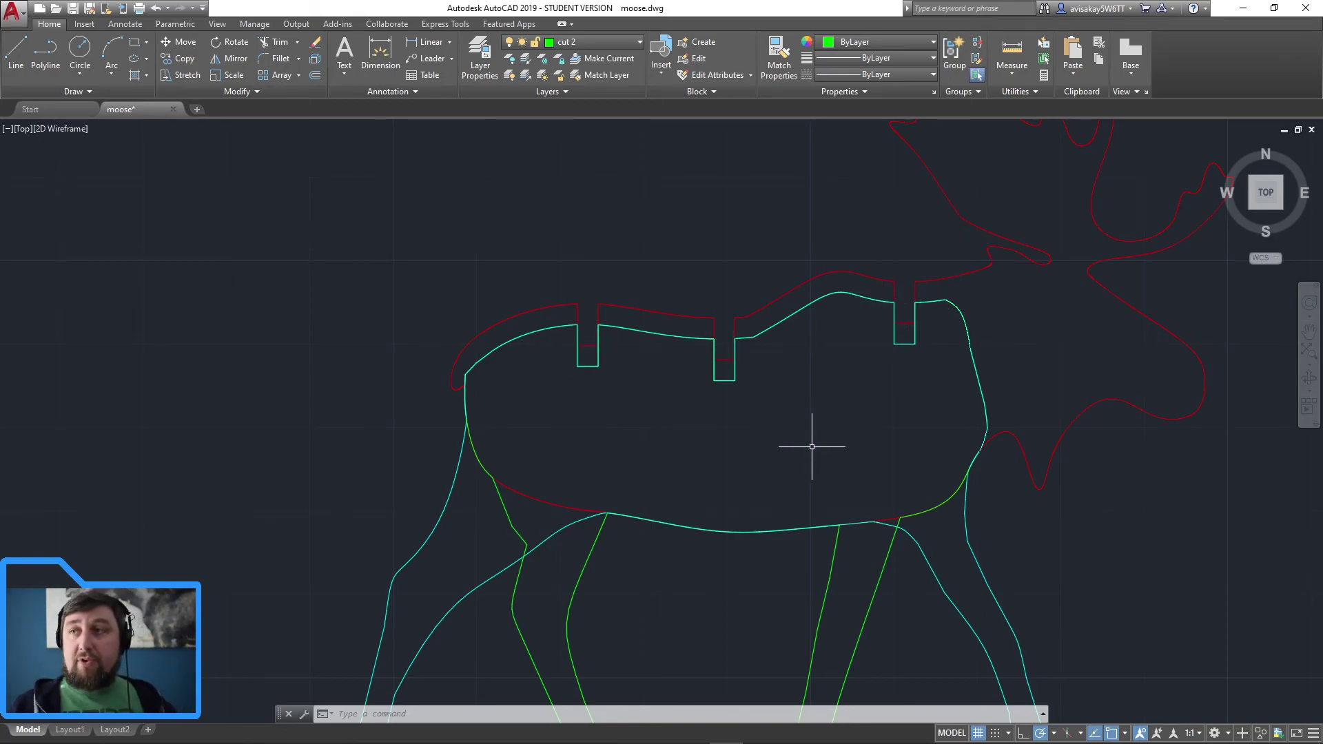
scroll(797, 443, "down", 5)
middle_click_drag(513, 422, 968, 363)
scroll(429, 443, "down", 2)
middle_click_drag(429, 443, 797, 386)
left_click(680, 591)
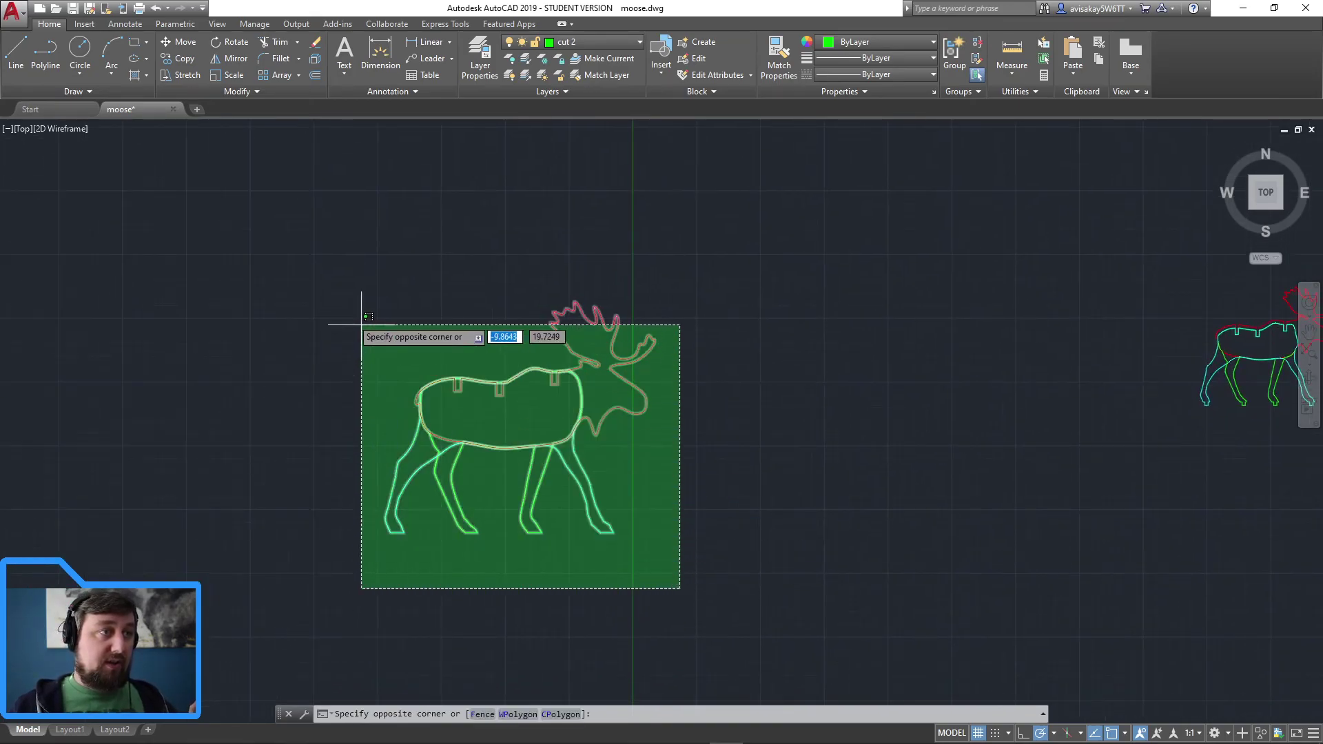
left_click(244, 248)
key("Escape")
key("Escape")
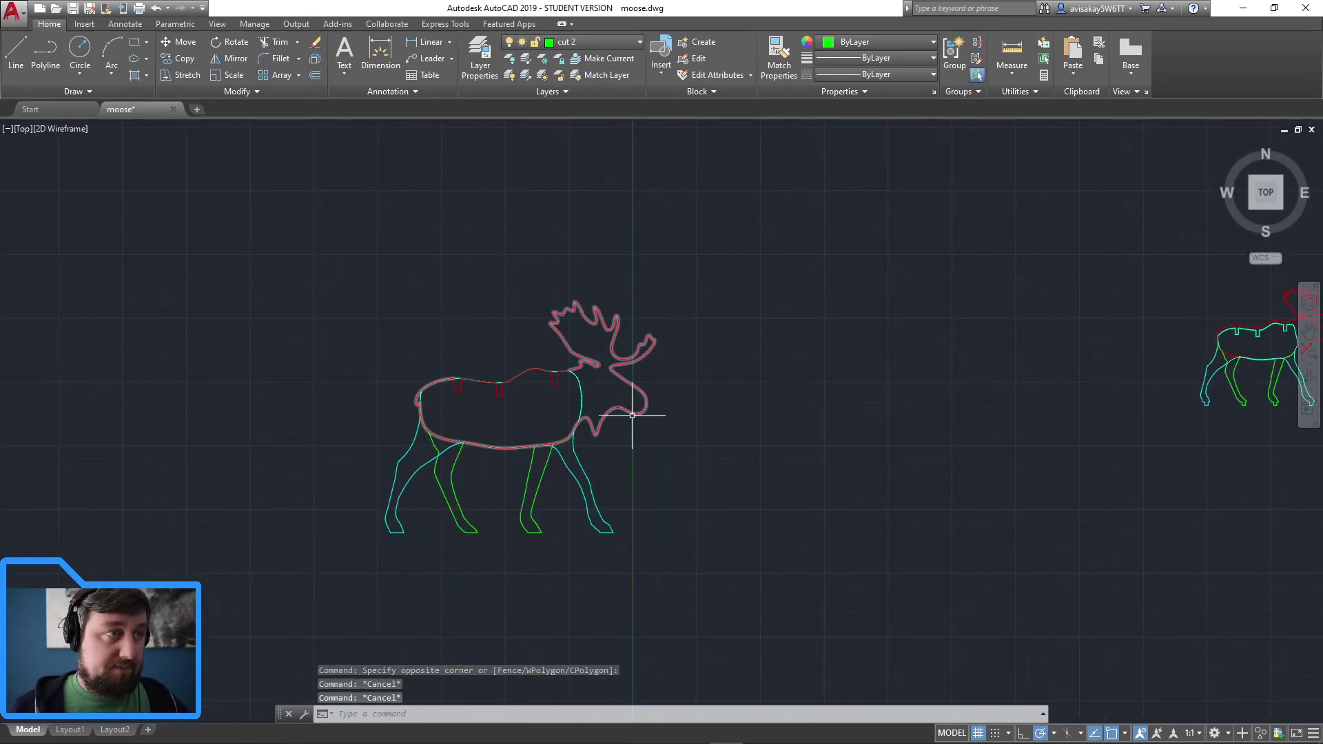
Turn layer 0 back on so the moose reference image shows beneath the outlines.
scroll(674, 443, "up", 5)
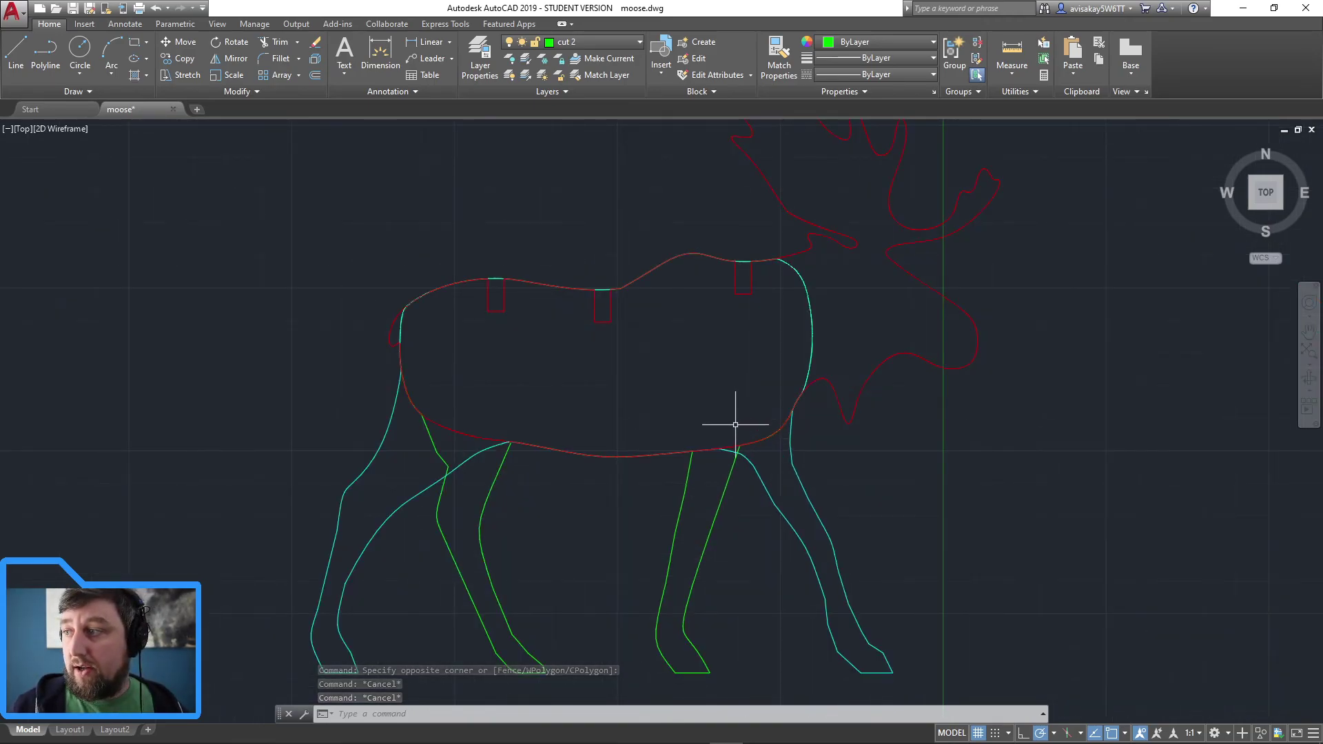
middle_click_drag(692, 401, 806, 387)
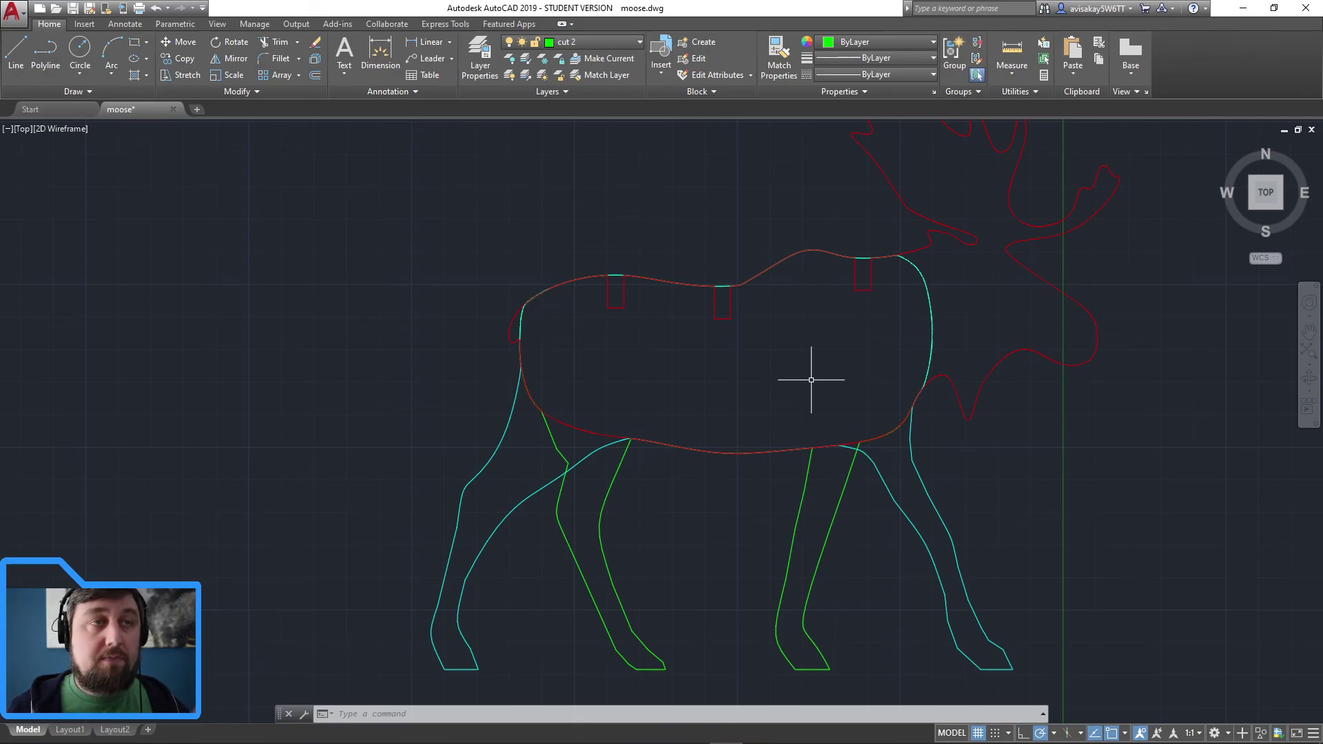
left_click(583, 41)
left_click(511, 59)
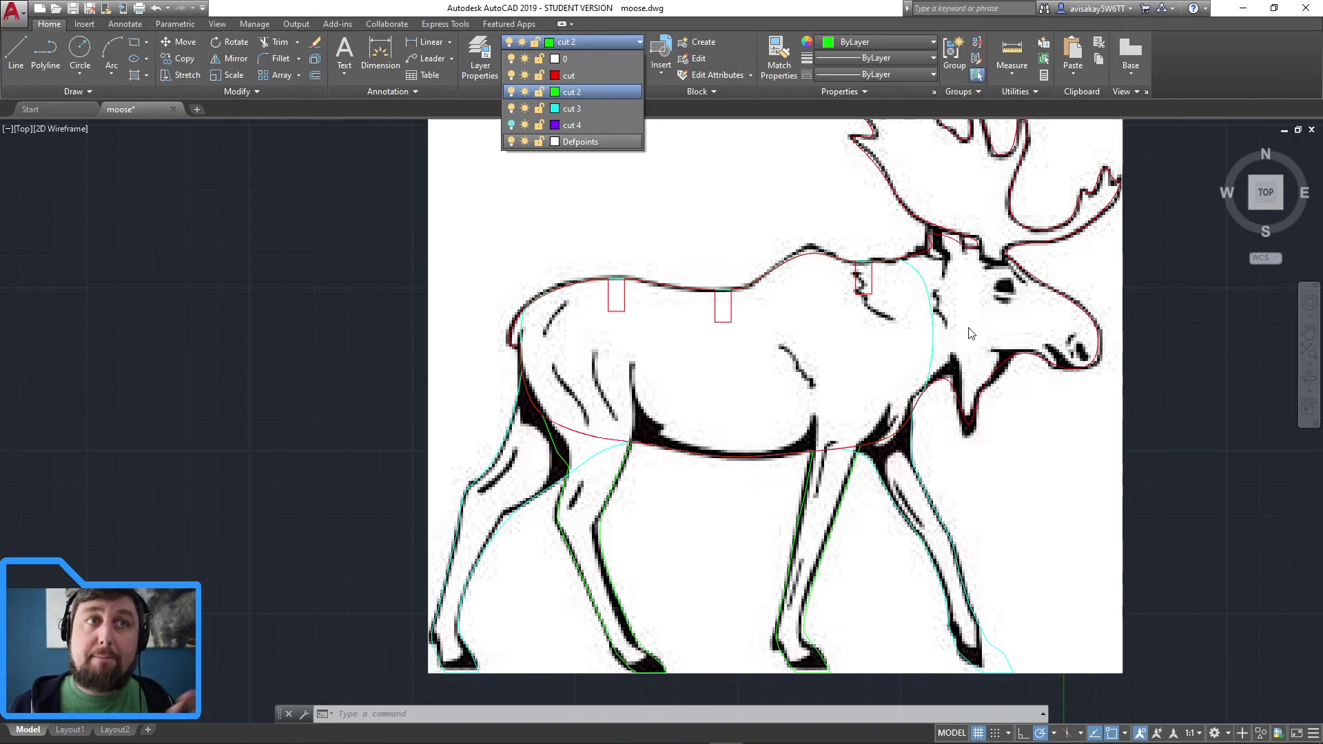
Close the Layer dropdown, leaving the cut outlines over the moose image.
left_click(1203, 450)
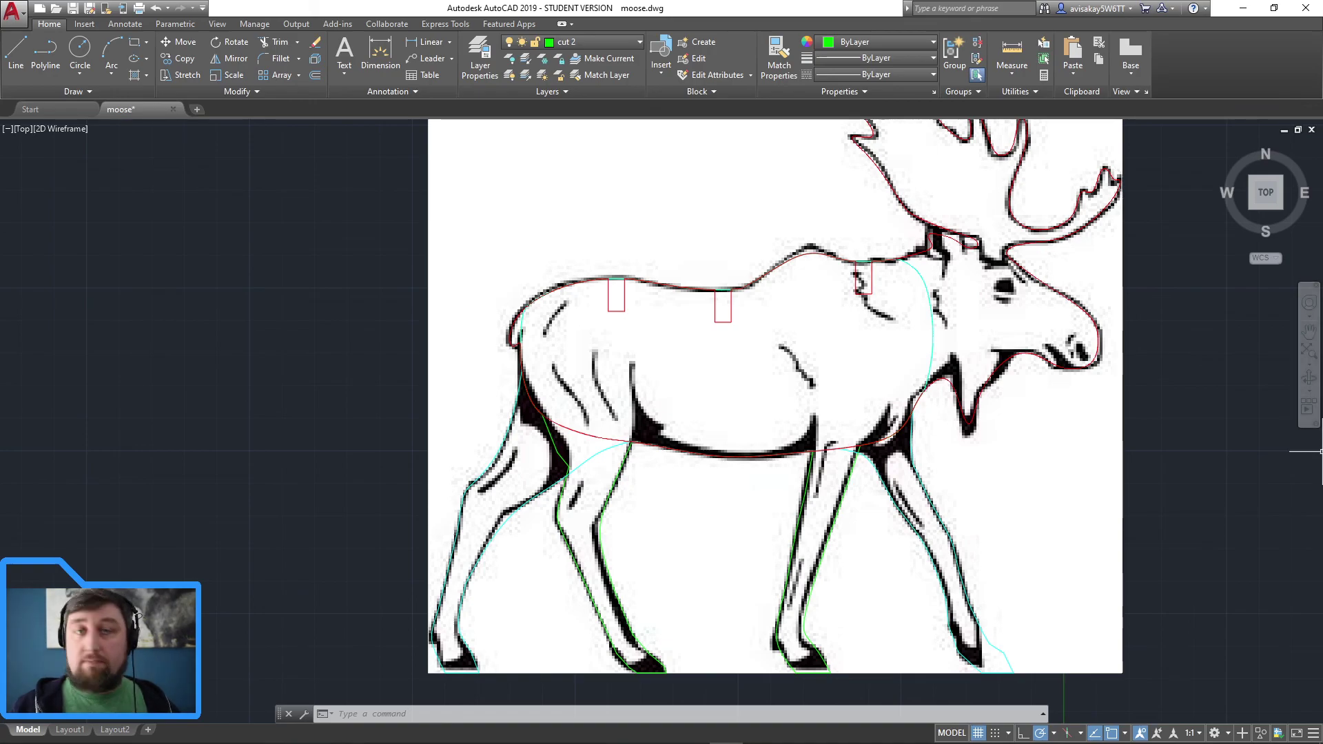